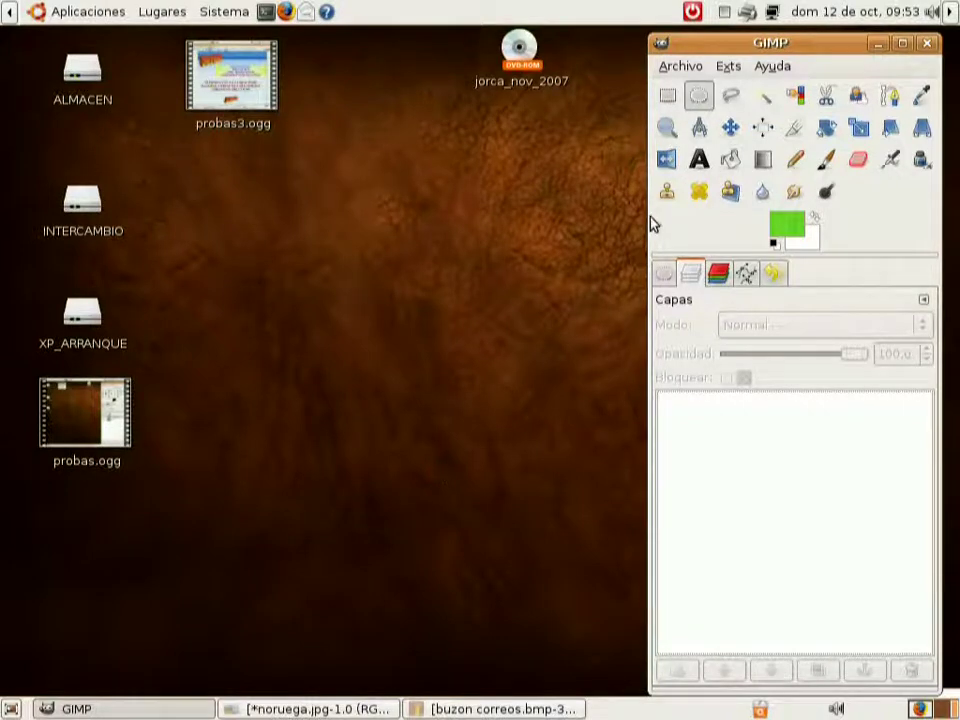
- Start creating a new image to bring up its size and template settings
left_click(690, 70)
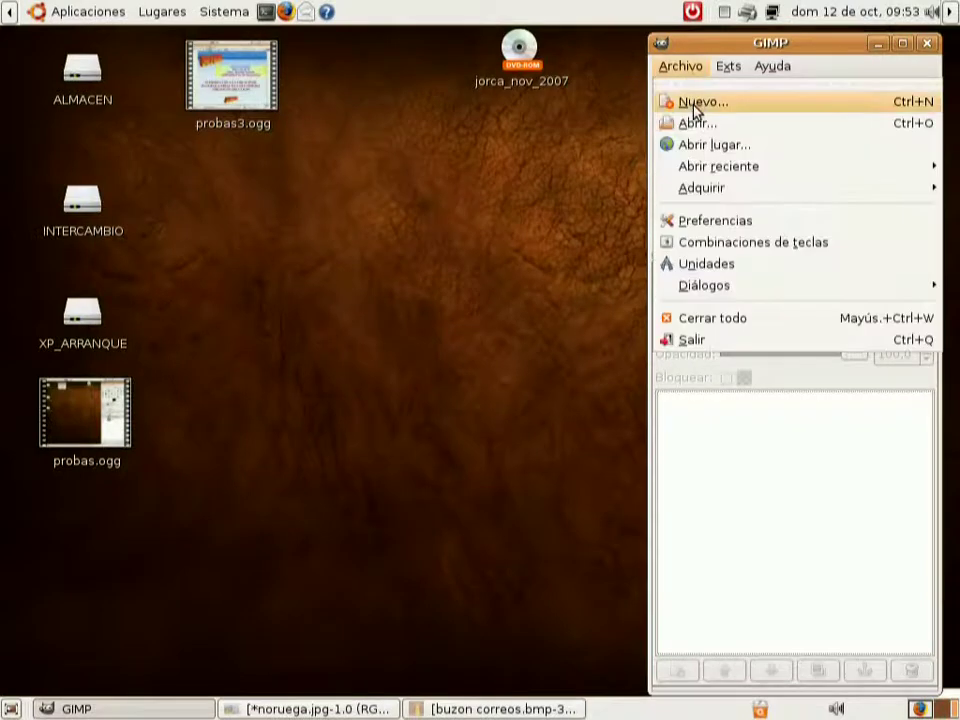
left_click(694, 106)
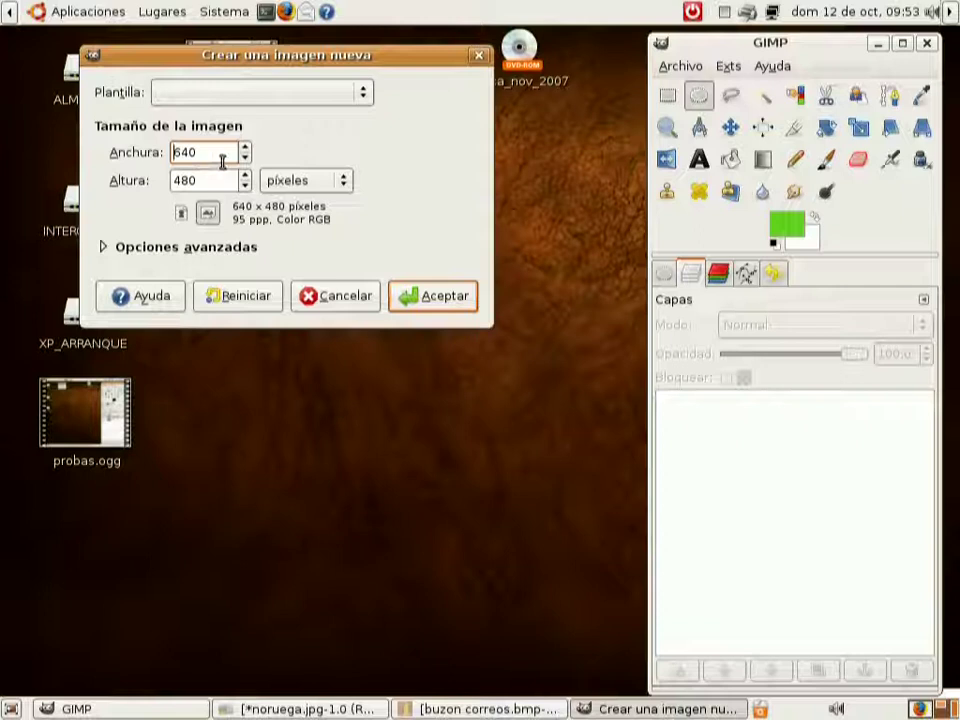
- Try millimetres and points as the unit for the new image's size, and return it to pixels
left_click(295, 180)
left_click(318, 240)
left_click(315, 187)
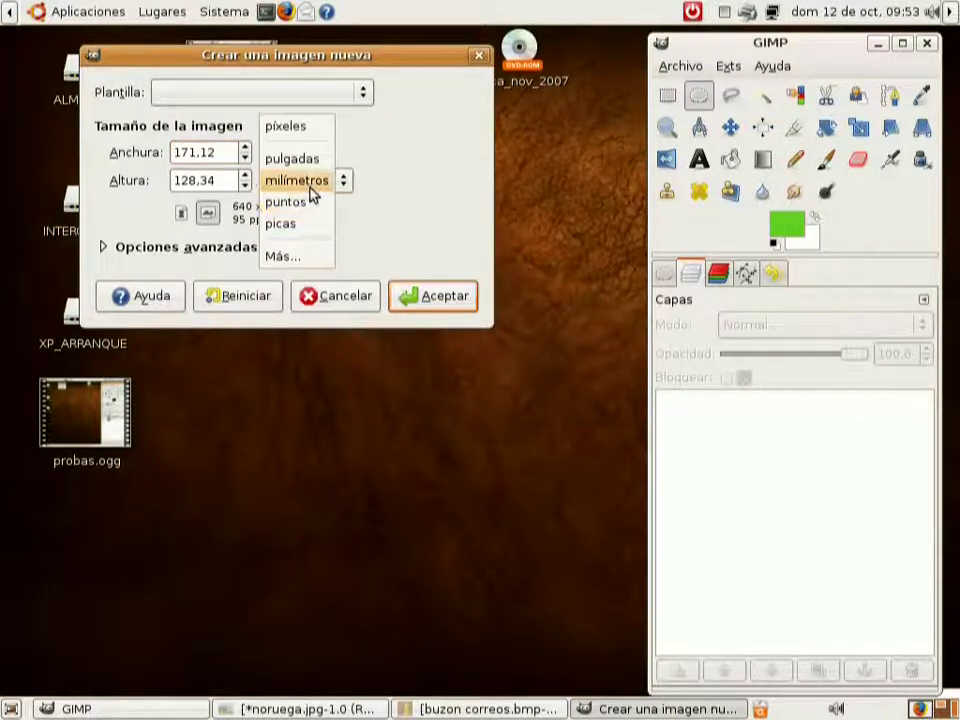
left_click(313, 205)
left_click(300, 180)
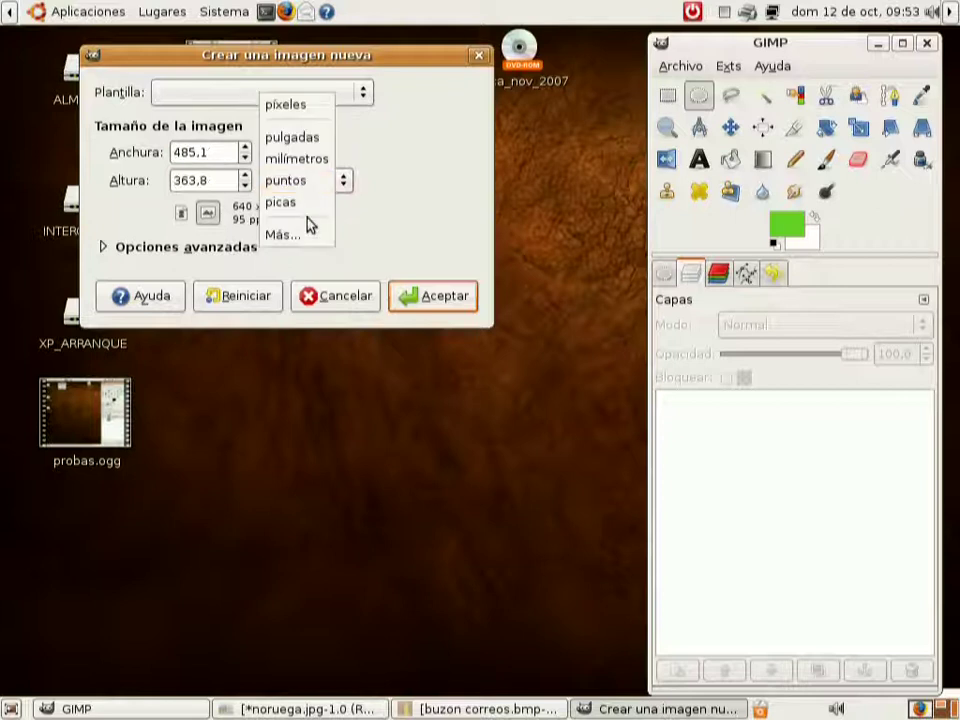
left_click(289, 108)
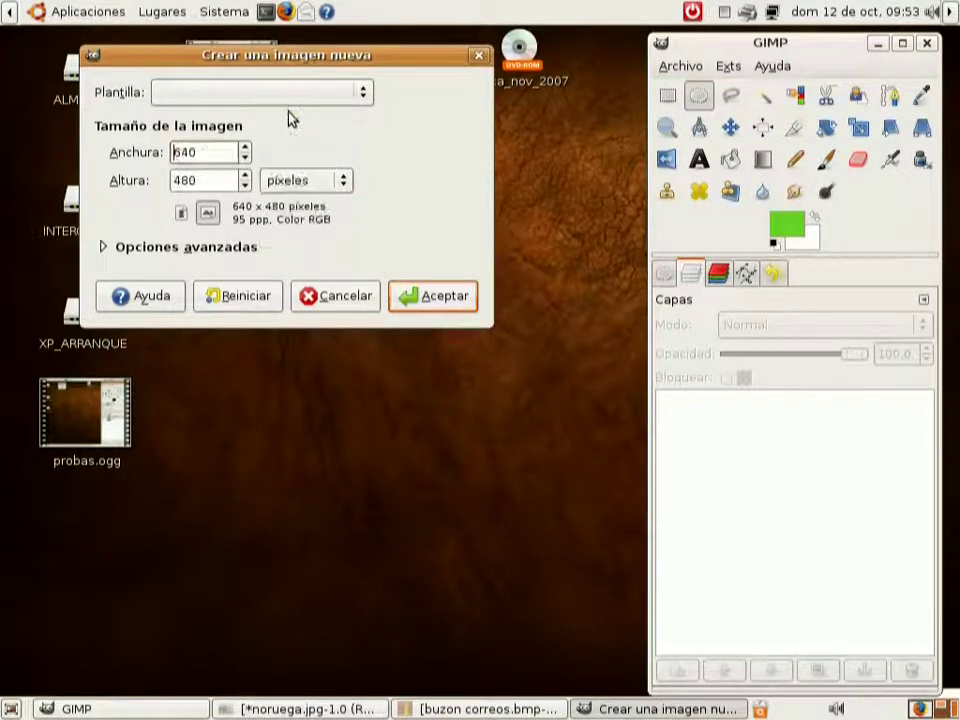
- Apply the 640x480 template to the new image and set its advanced resolution to 95 pixels/in
left_click(274, 99)
left_click(274, 99)
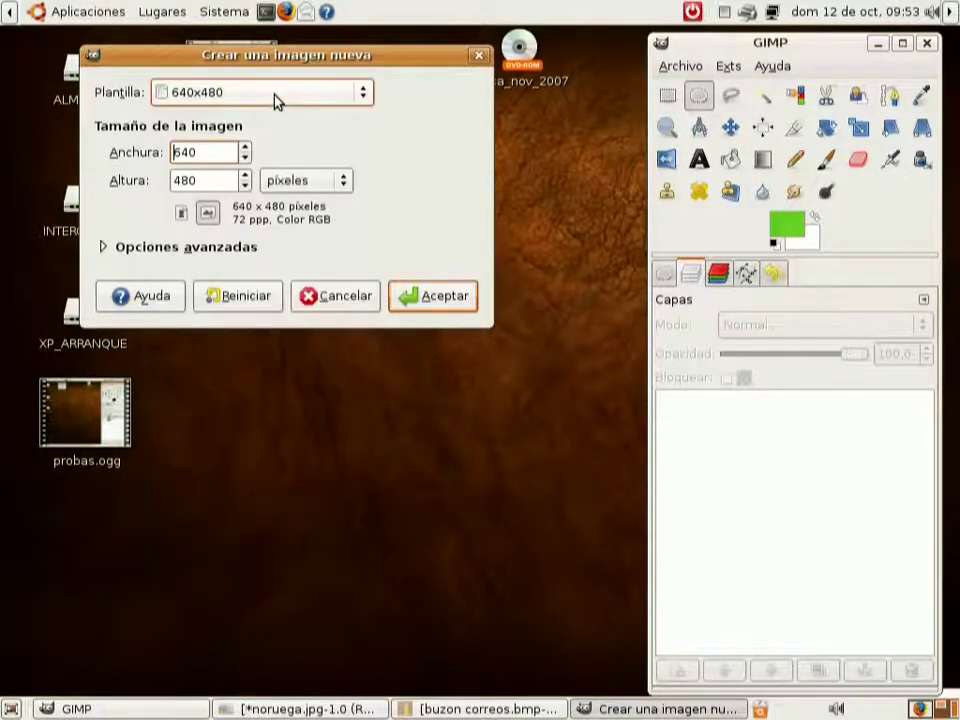
left_click(276, 100)
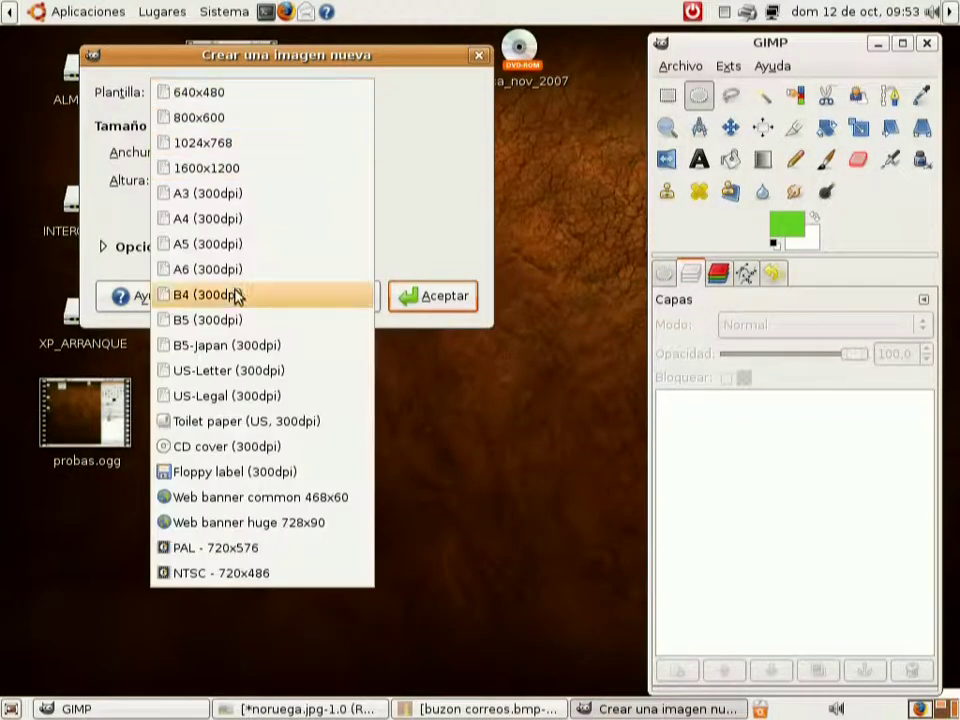
left_click(277, 97)
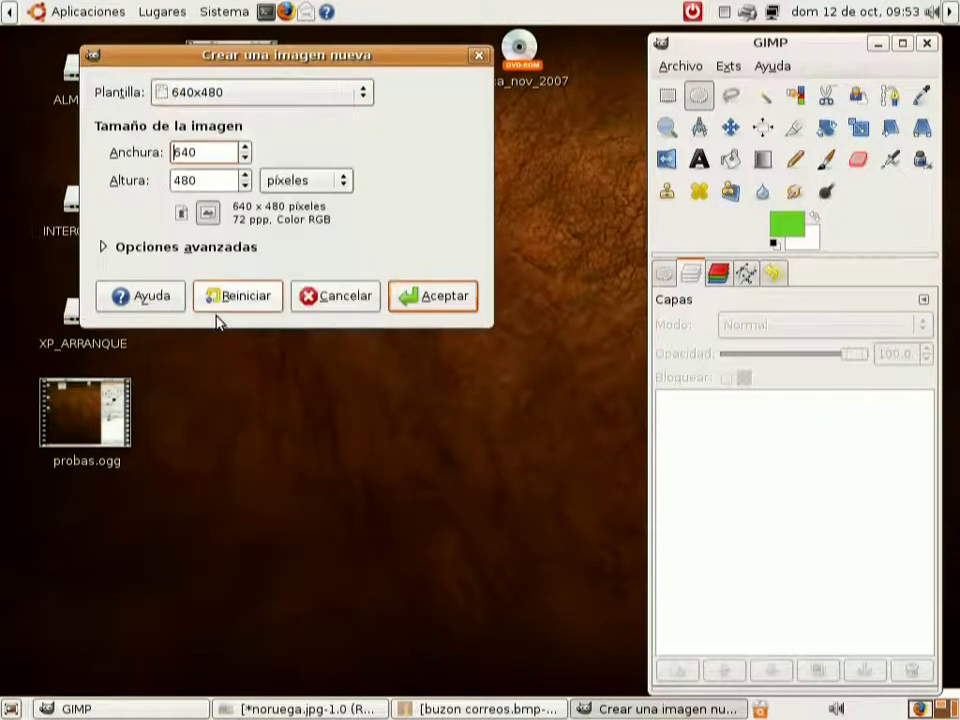
left_click(189, 258)
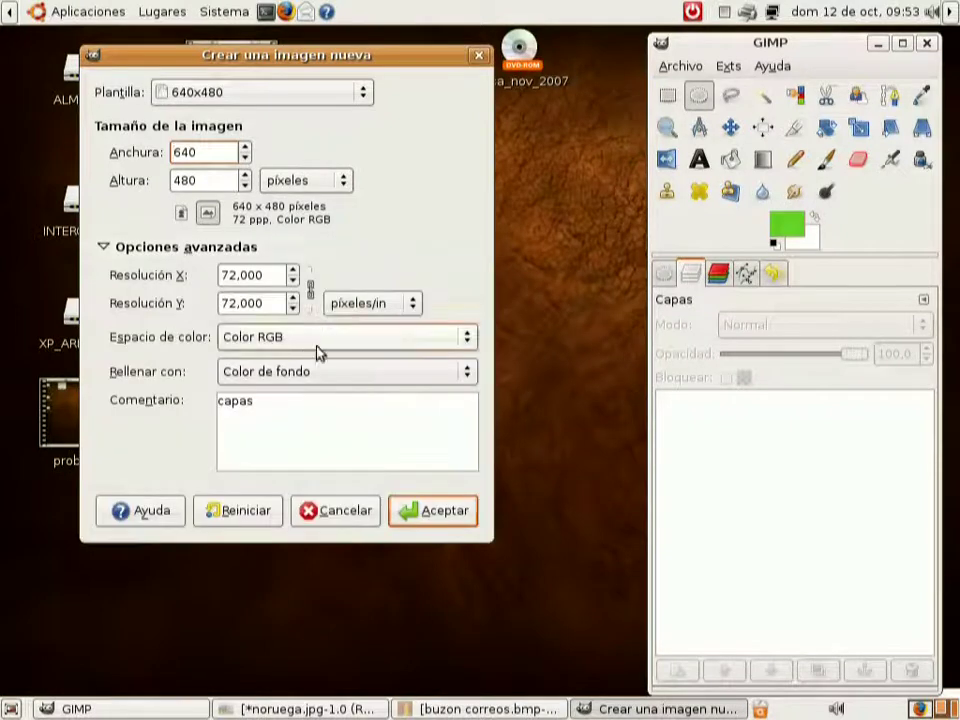
left_click(297, 271)
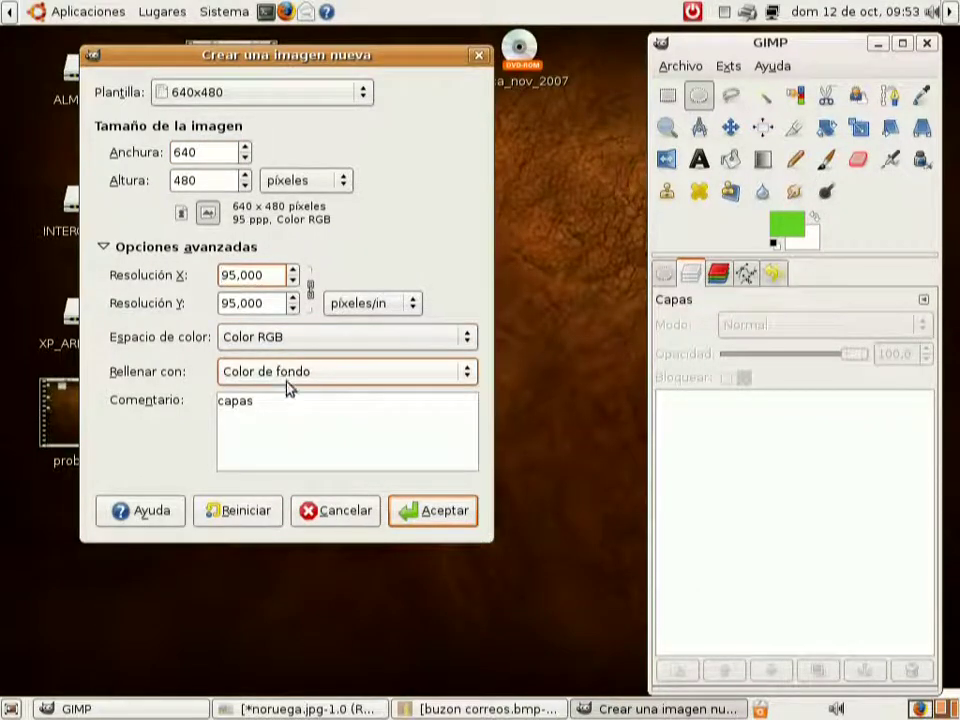
- Reset the colours to default black and white, and create the image filled with the background colour
left_click(775, 244)
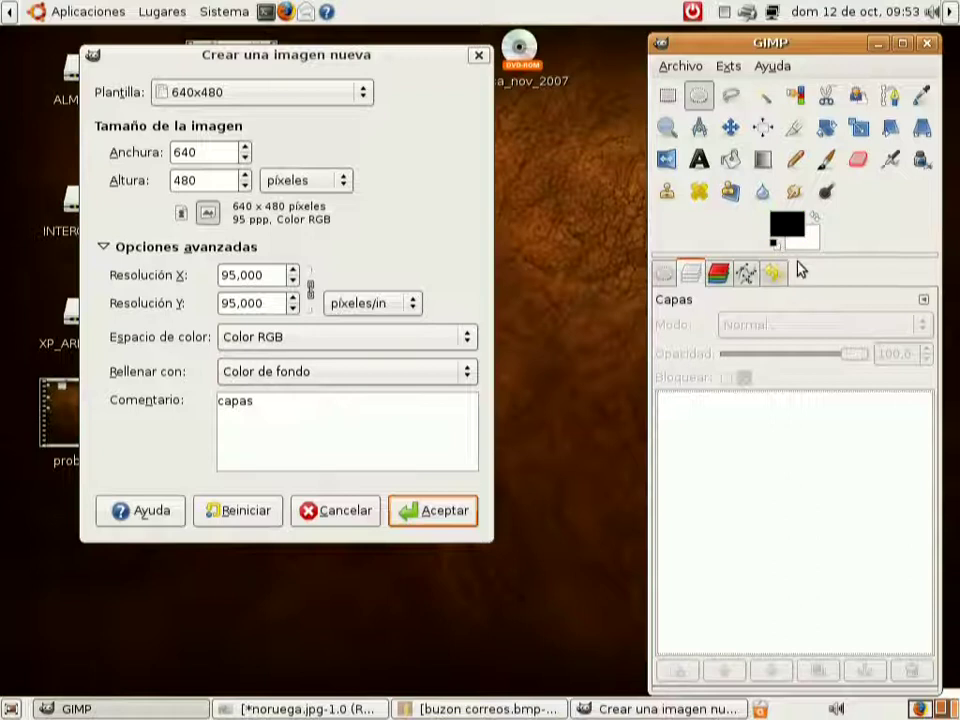
left_click(358, 480)
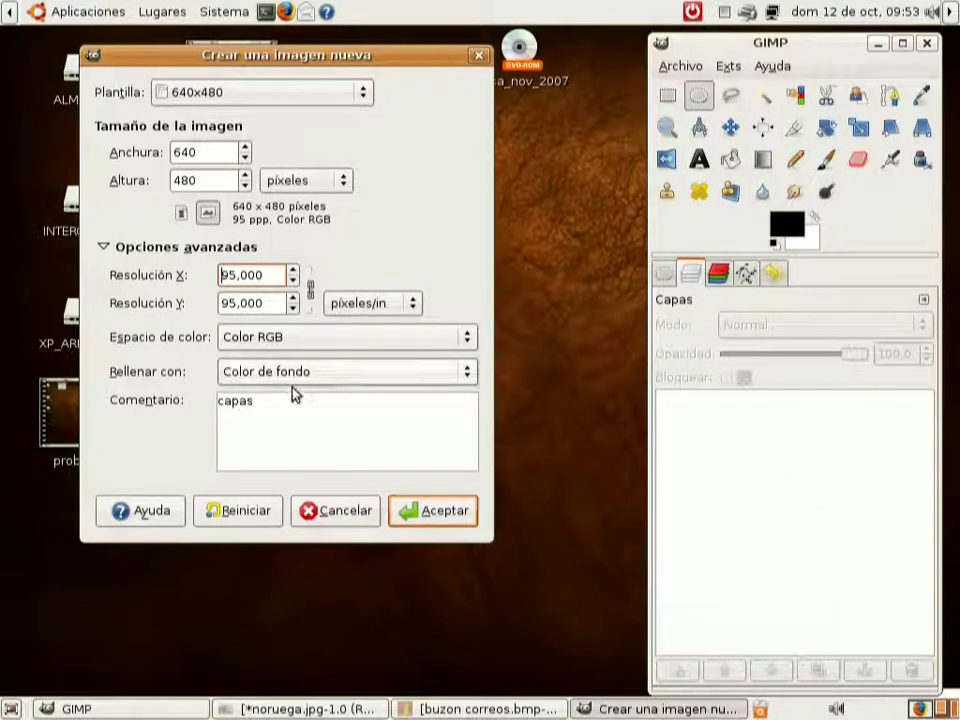
double_click(272, 422)
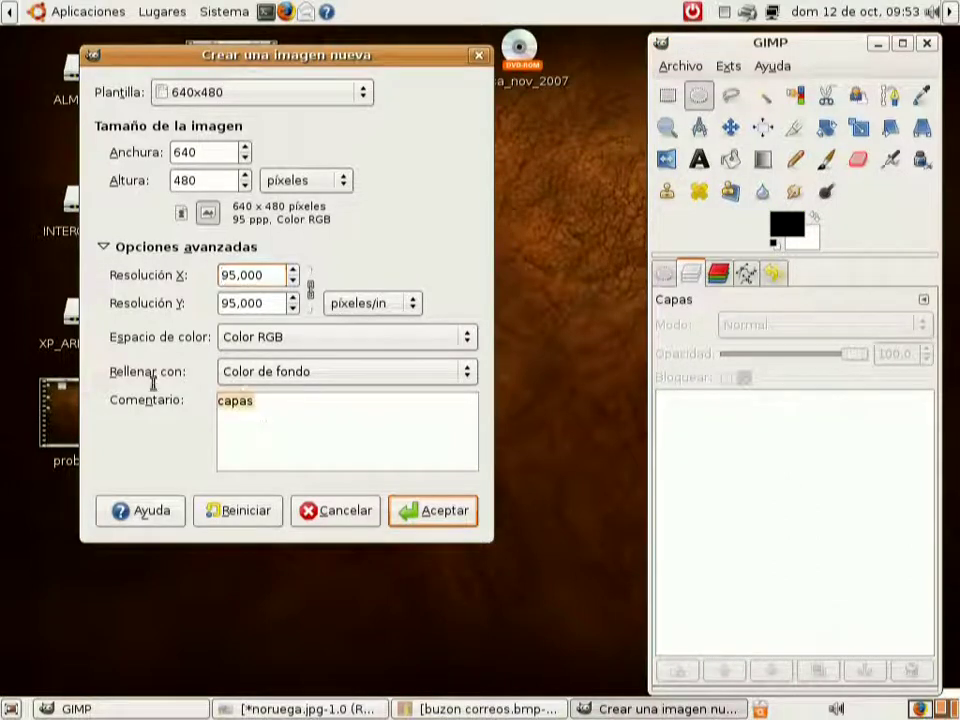
left_click(439, 527)
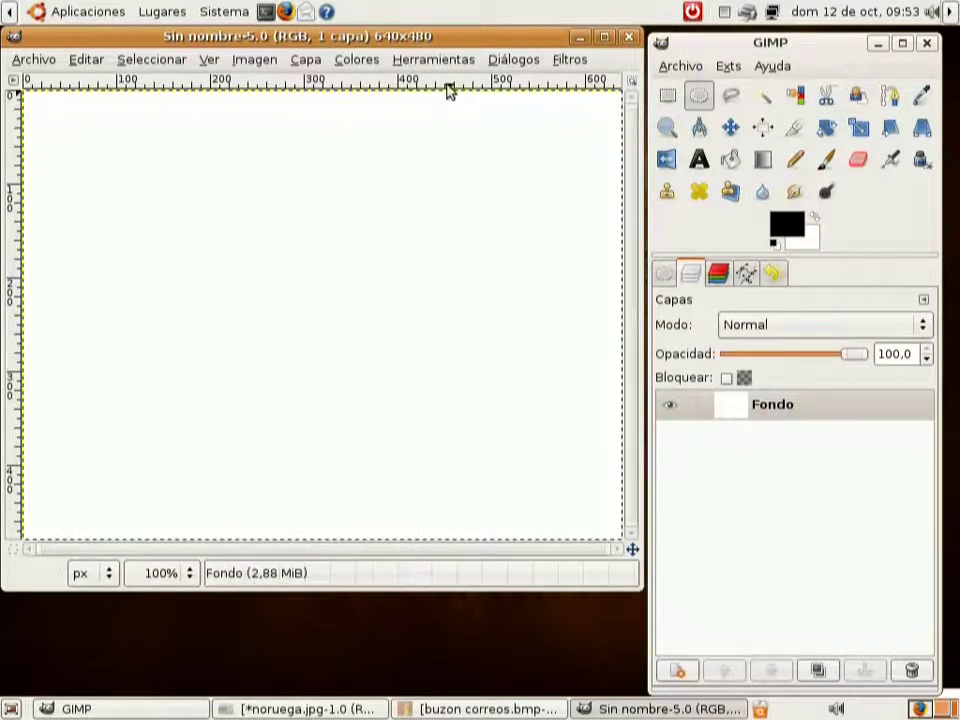
mouse_move(392, 46)
left_mouse_down()
mouse_move(393, 67)
mouse_move(383, 56)
left_mouse_up()
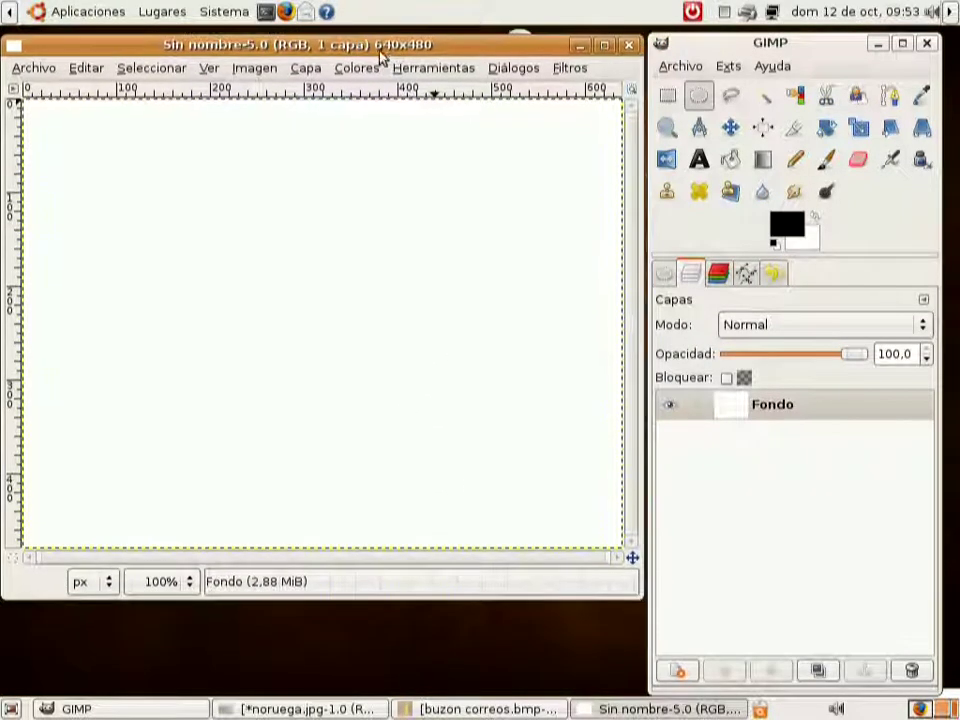
left_click(724, 412)
right_click(755, 412)
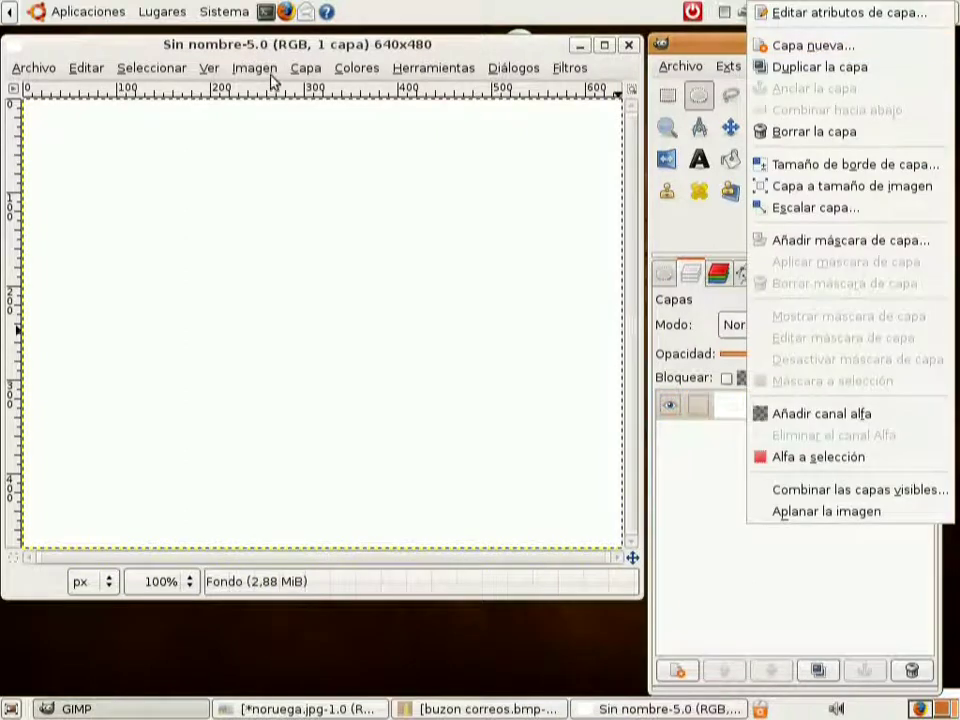
left_click(325, 75)
left_click(312, 70)
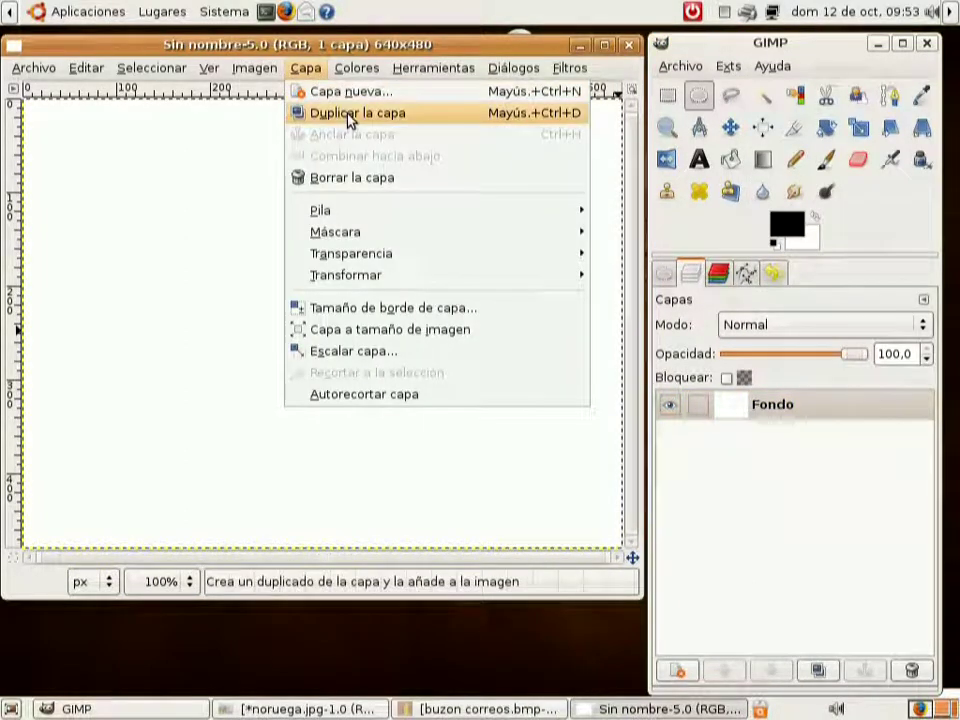
- Add a new 640 × 480 px layer named rojo with transparency fill above the Fondo layer
left_click(683, 675)
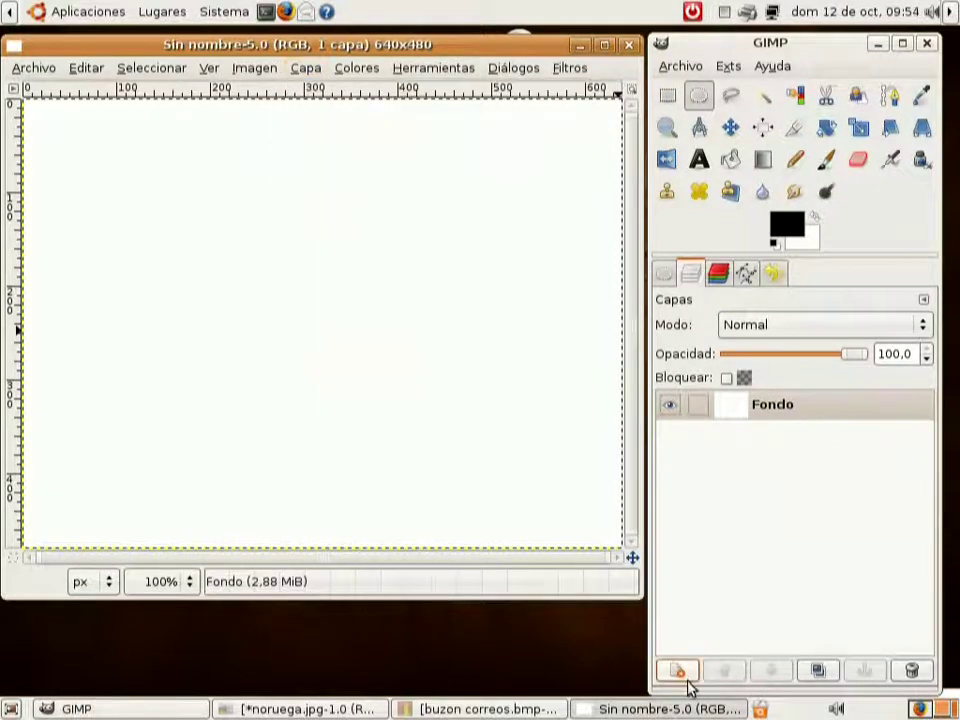
left_click(687, 680)
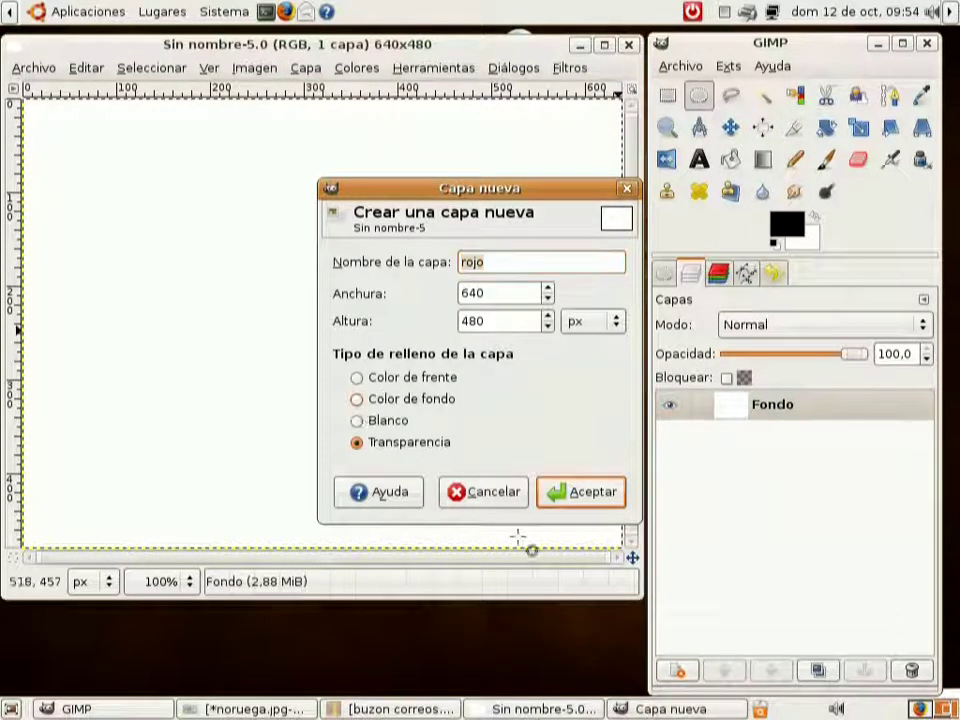
left_click(577, 500)
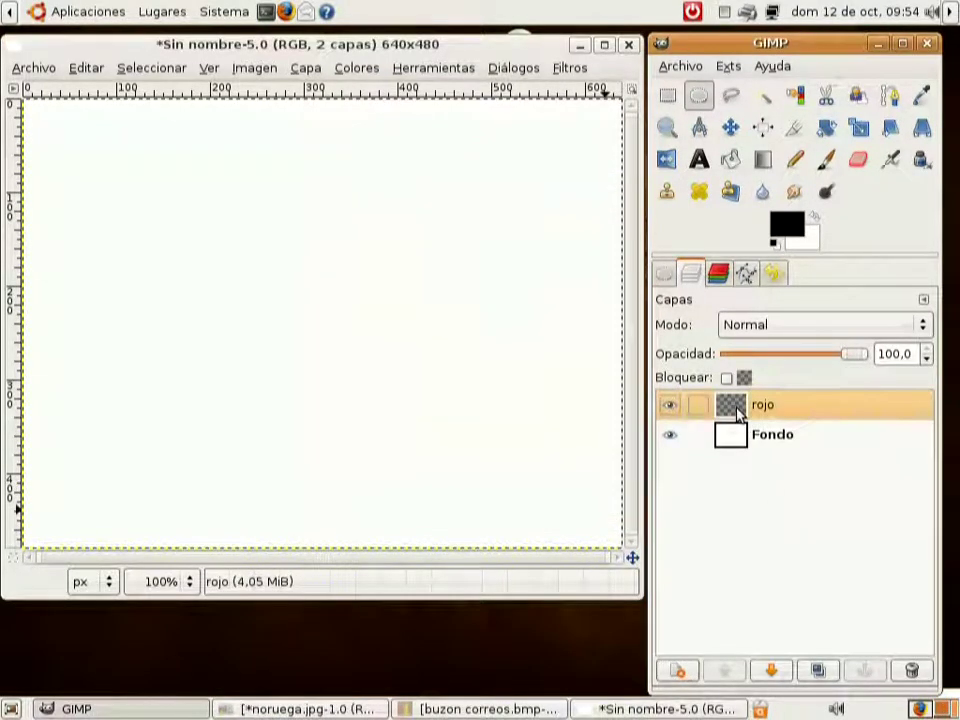
- Hide the Fondo layer to view the rojo layer's transparency, and show Fondo again
left_click(681, 444)
left_click(681, 444)
left_click(681, 444)
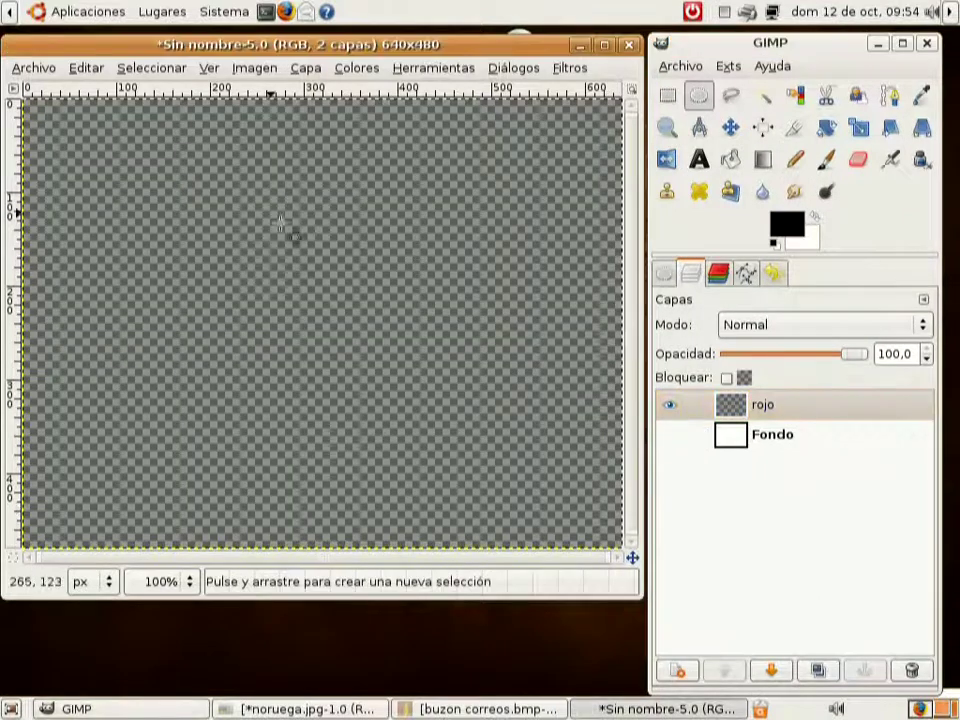
left_click(675, 443)
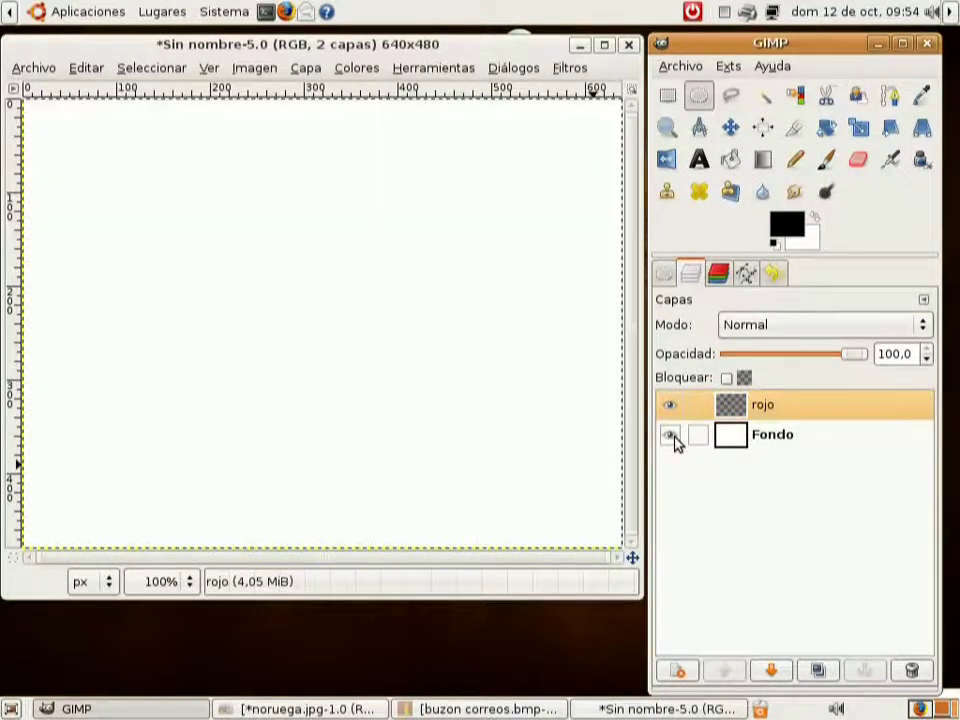
- Switch the active layer back and forth between Fondo and rojo, ending on rojo
left_click(746, 442)
left_click(736, 415)
left_click(746, 445)
left_click(739, 416)
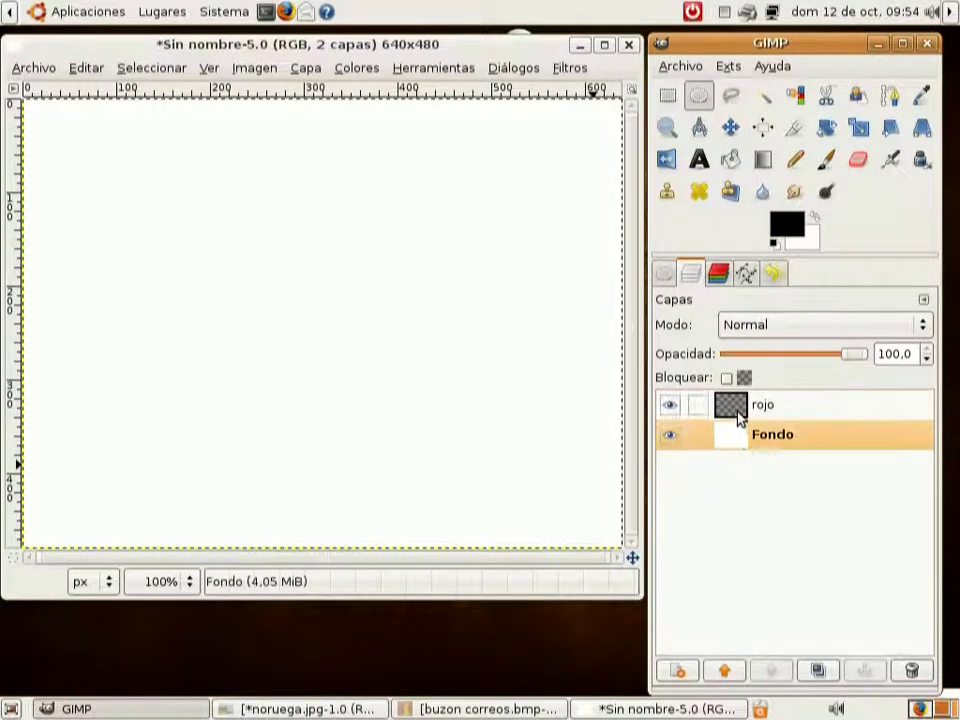
- Make a rectangular selection about 345 × 285 px in the middle of the canvas with the rojo layer active
left_click(667, 95)
left_click_drag(180, 196, 504, 463)
left_click(728, 240)
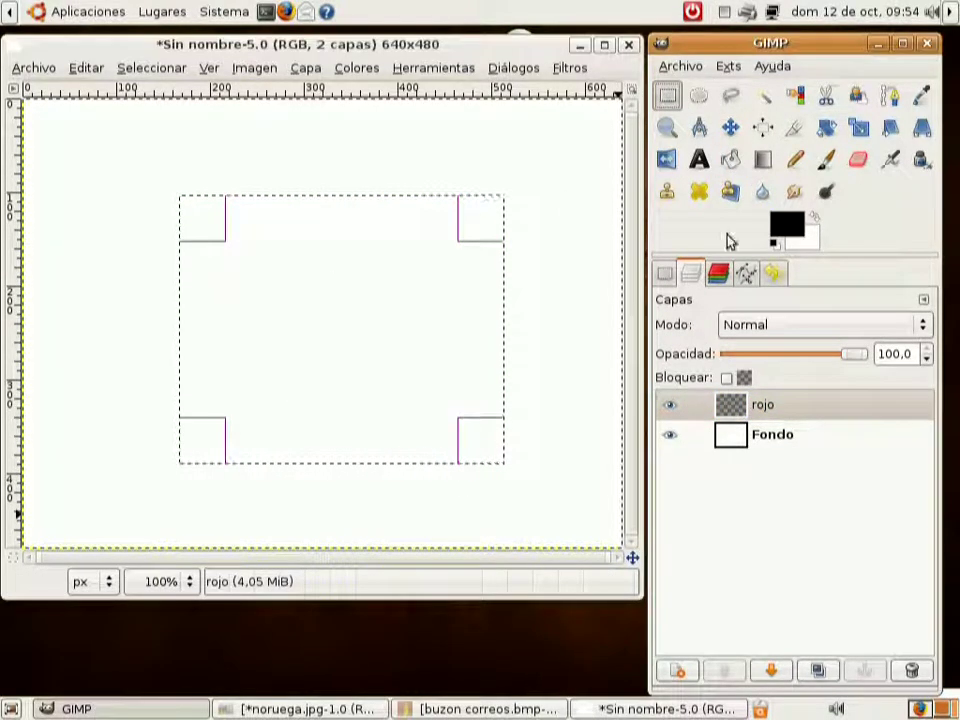
- Change the foreground colour from the colour chooser to a bright red
left_click(792, 231)
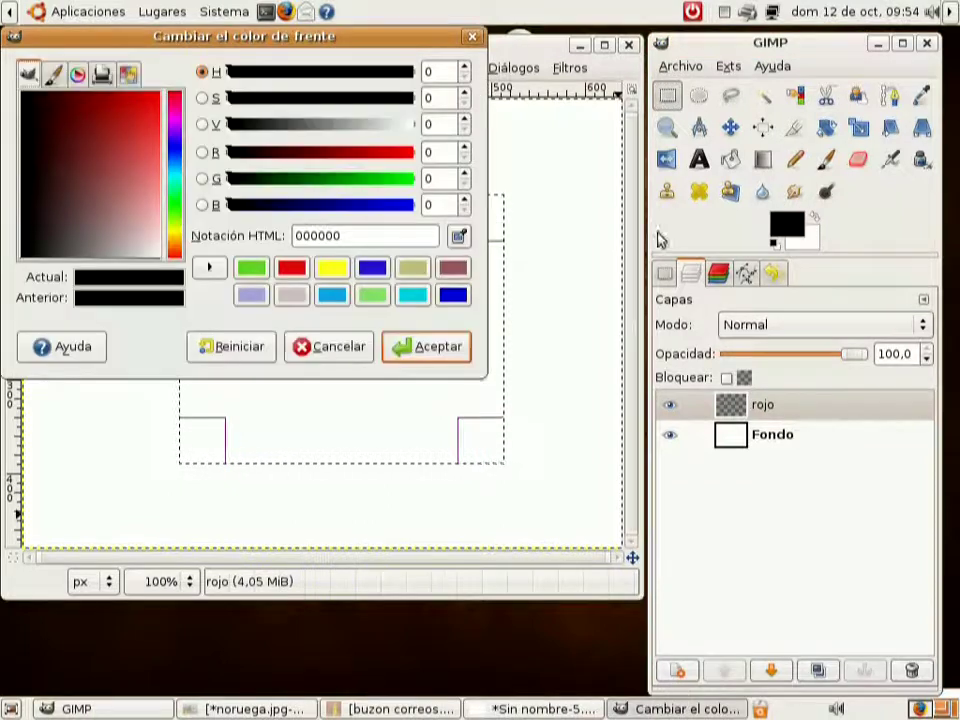
left_click(154, 111)
left_click(433, 355)
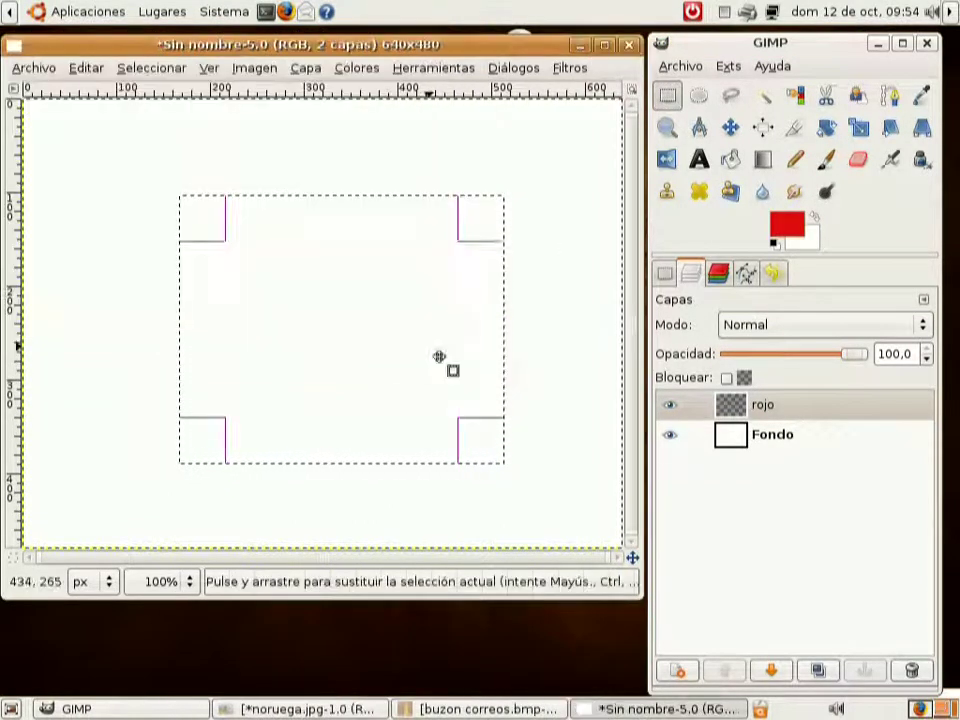
- Try a bucket fill of the whole rectangular selection with the Blue Web pattern, and undo it
left_click(731, 158)
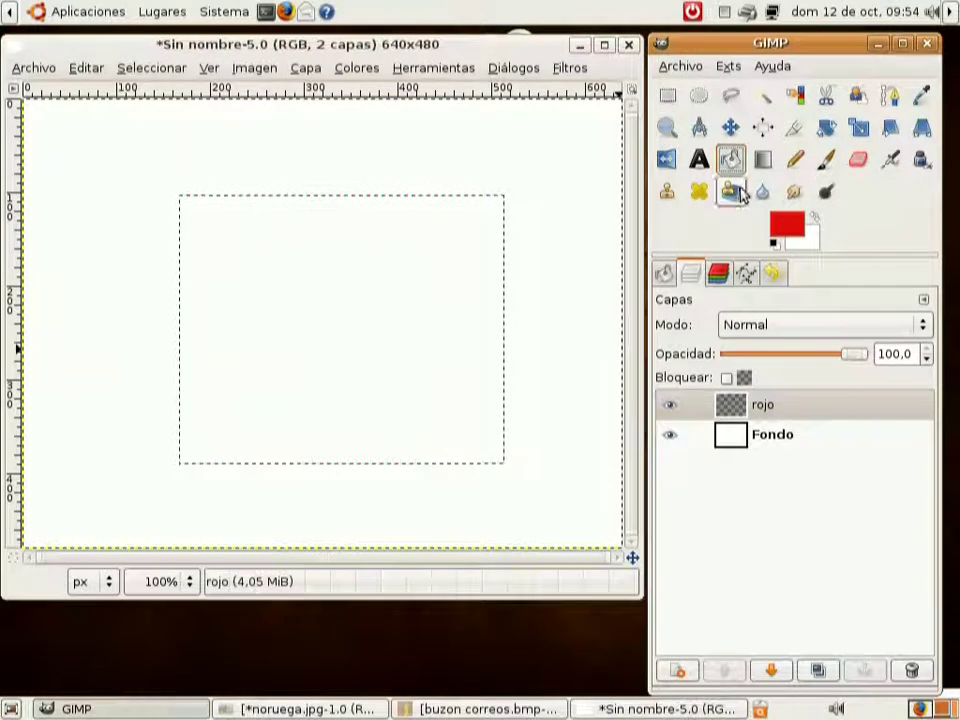
left_click(665, 275)
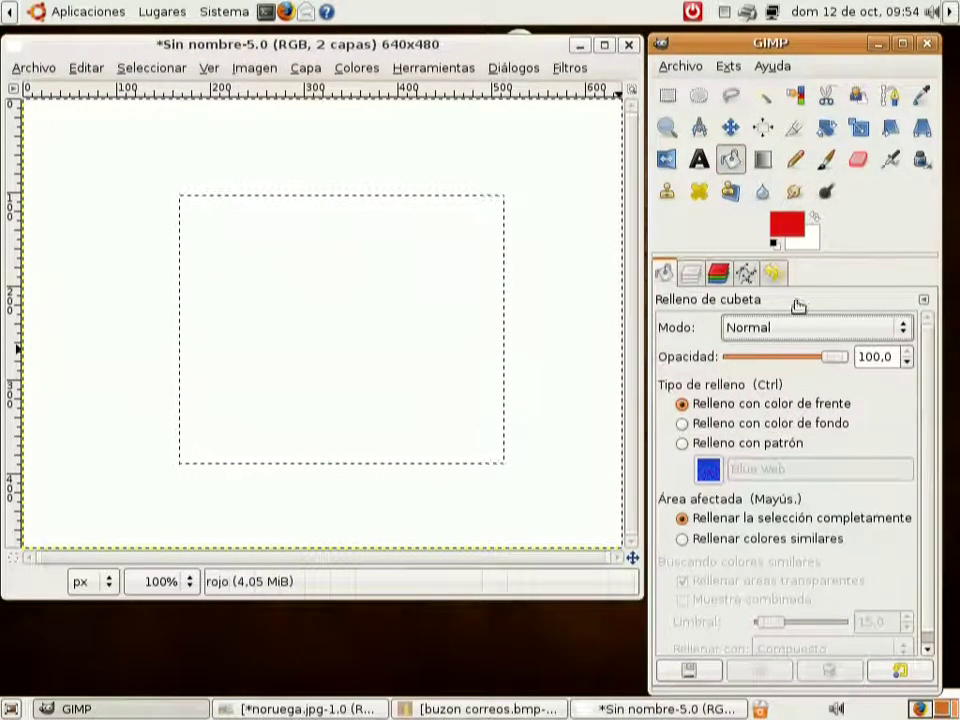
left_click(766, 444)
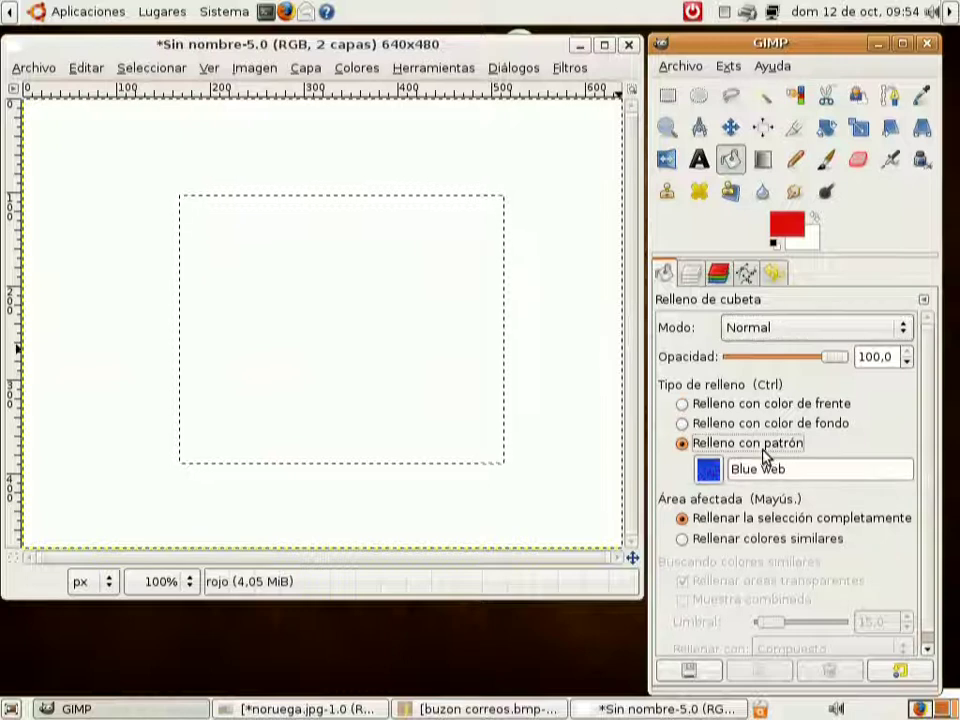
left_click(367, 305)
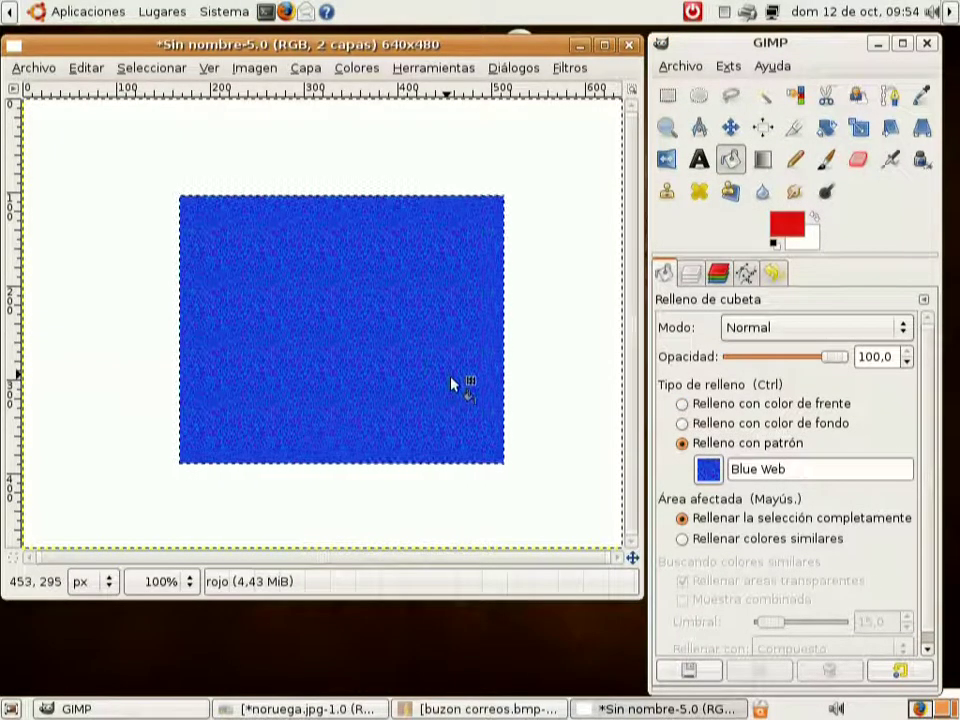
key("ctrl+z")
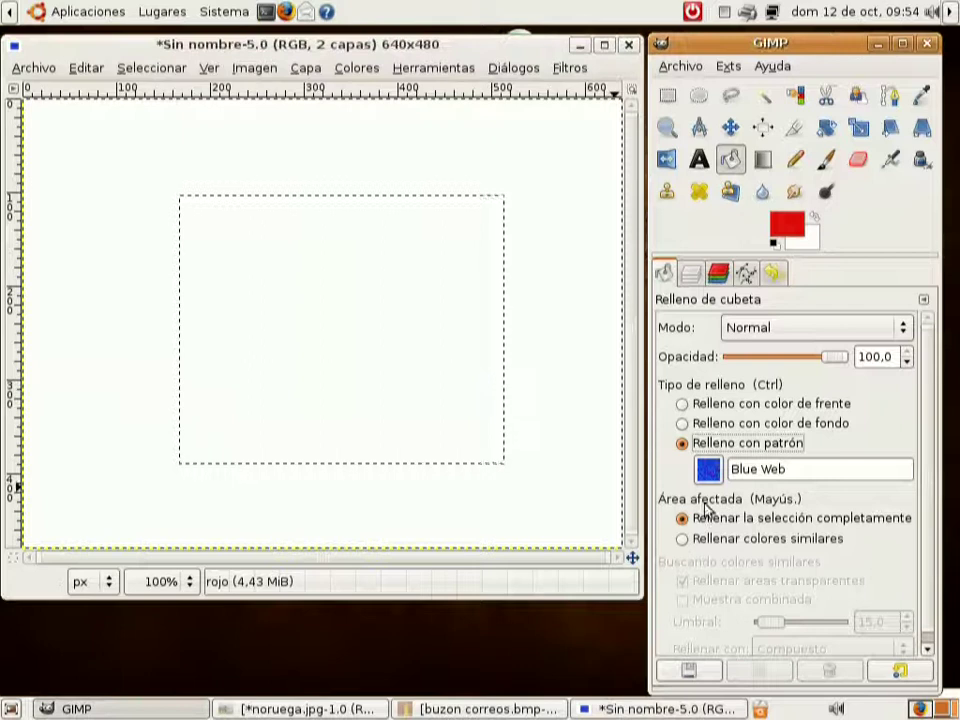
- Choose the Marble #1 pattern for the bucket fill and apply it to the rectangular selection
left_click(708, 470)
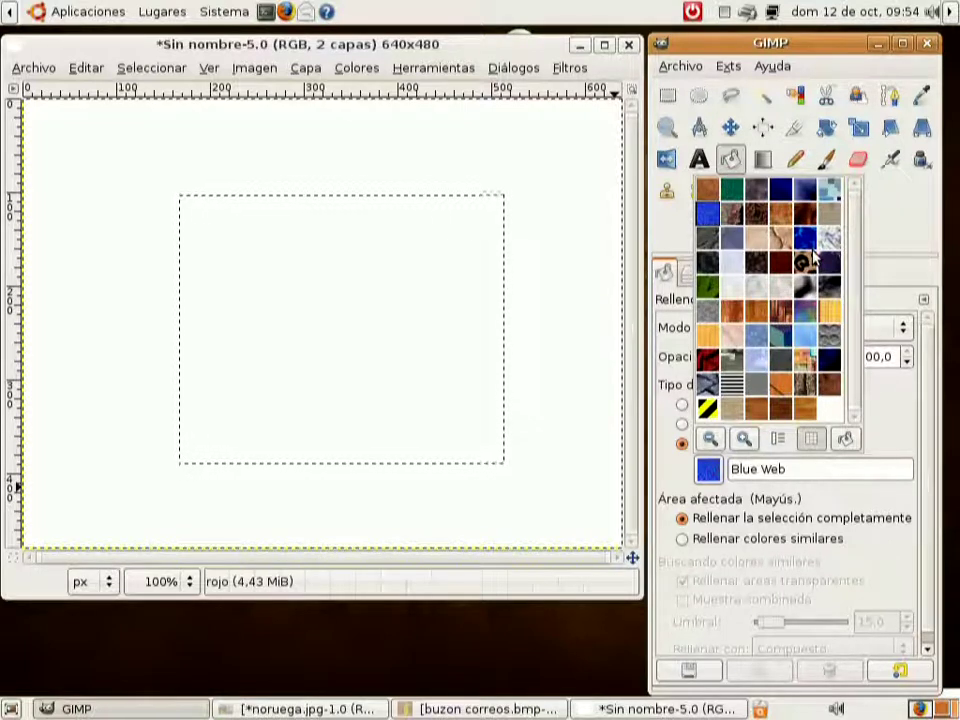
left_click(737, 292)
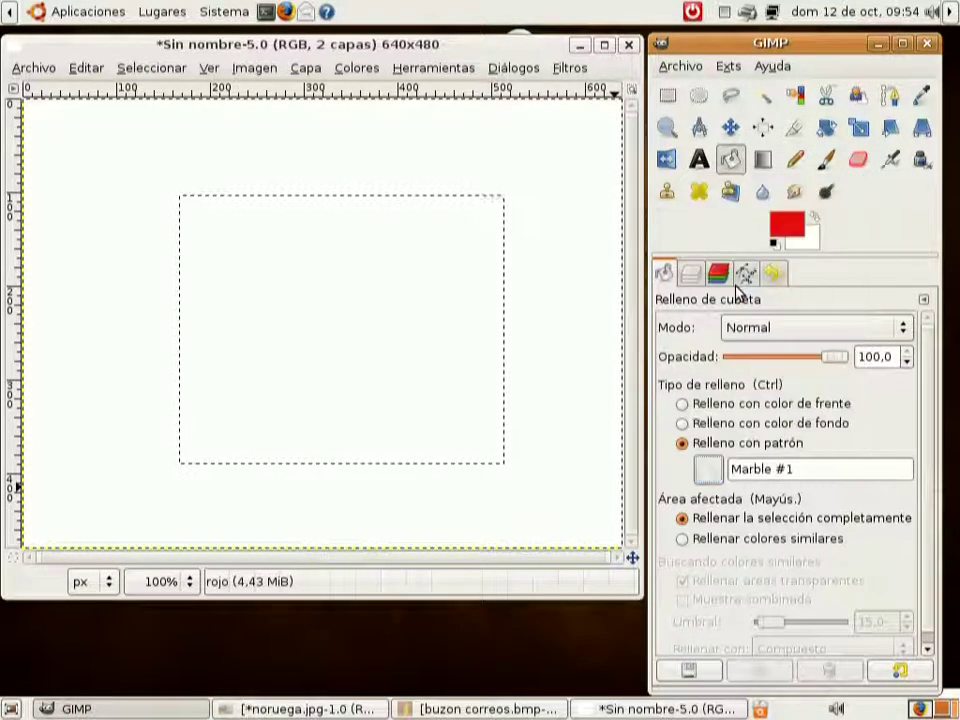
left_click(492, 417)
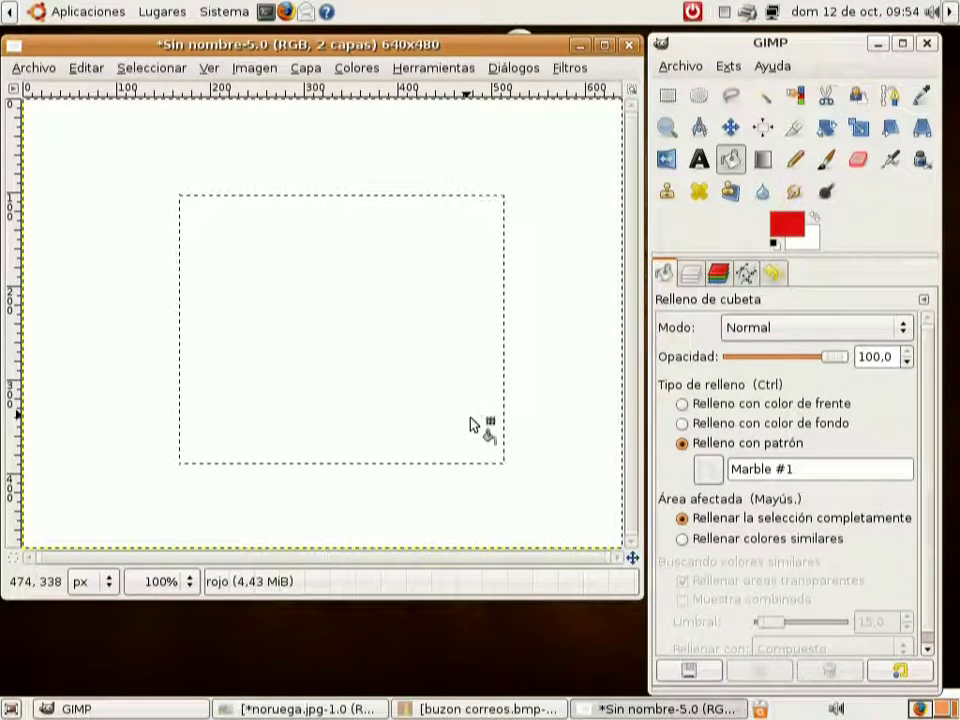
- Fill the rectangular selection on the rojo layer with the red foreground colour
left_click_drag(785, 222, 356, 303)
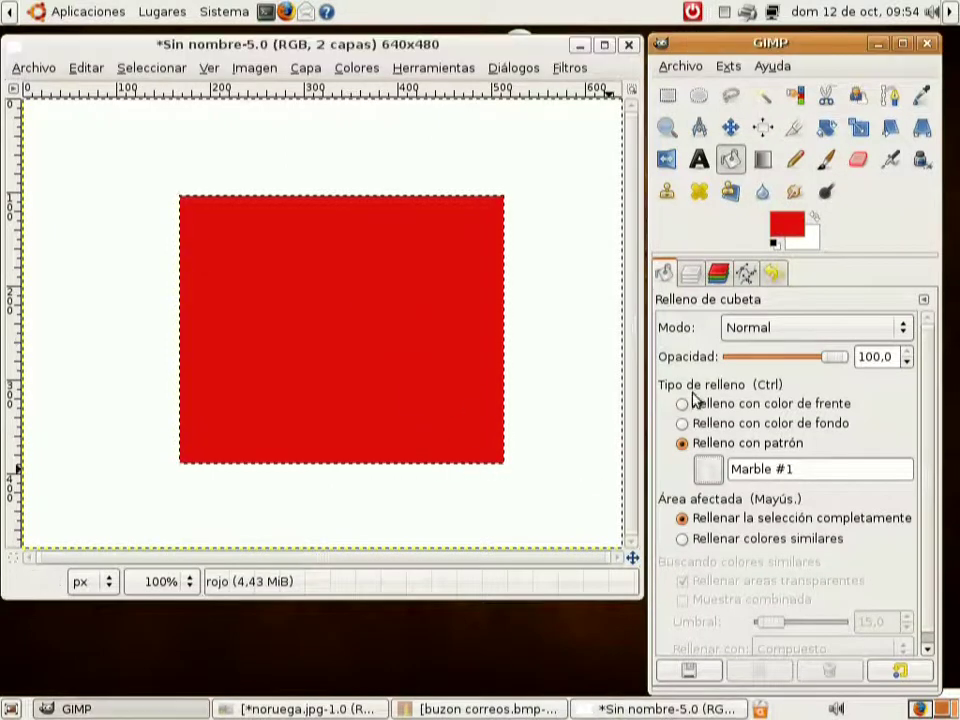
- Add a new transparent layer above the rojo layer, and undo it
left_click(692, 276)
left_click(770, 412)
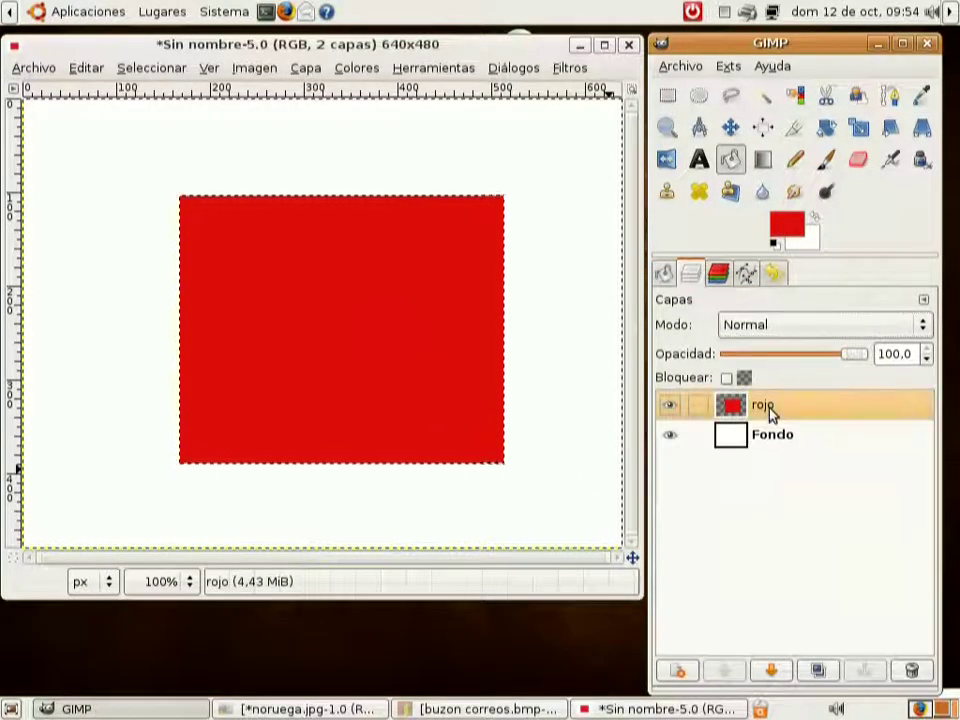
left_click(682, 672)
left_click(586, 496)
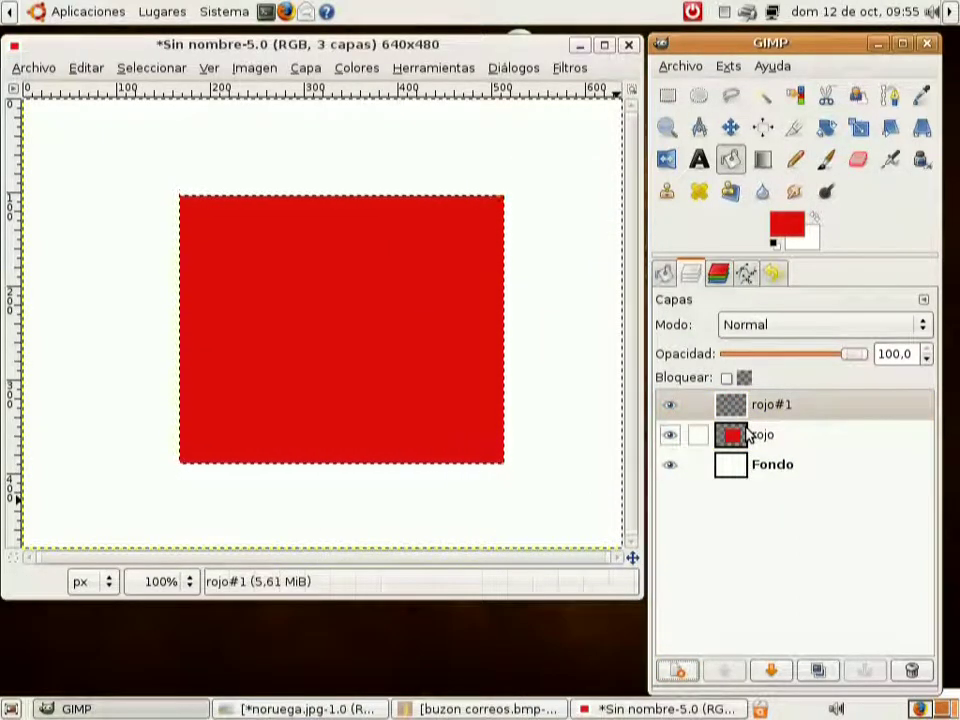
key("ctrl+z")
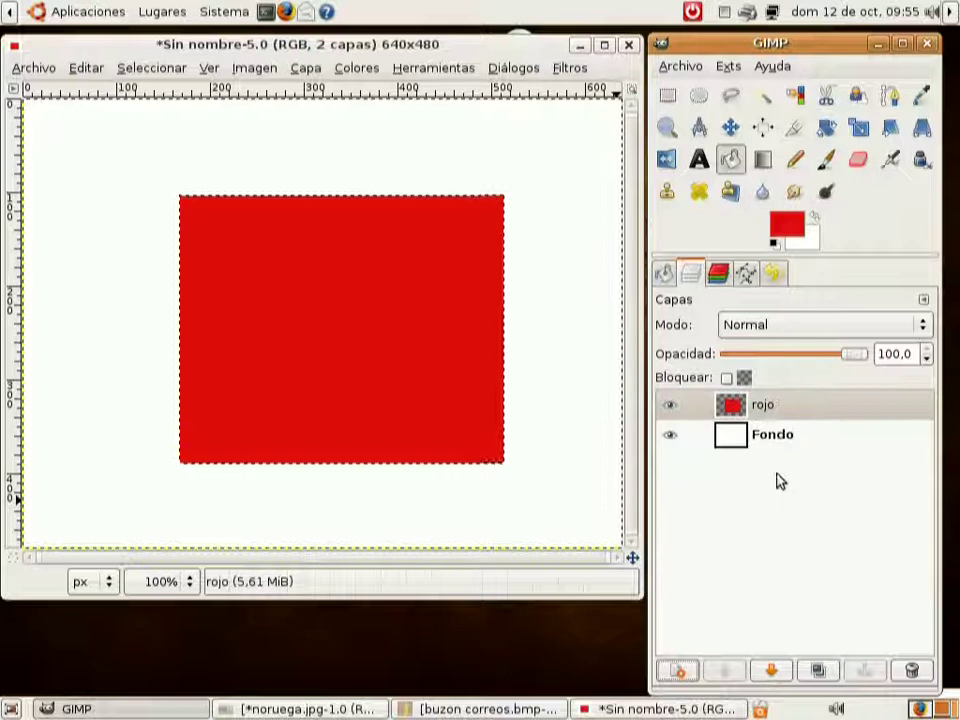
- Duplicate the rojo layer and clear the contents of the copy
right_click(736, 420)
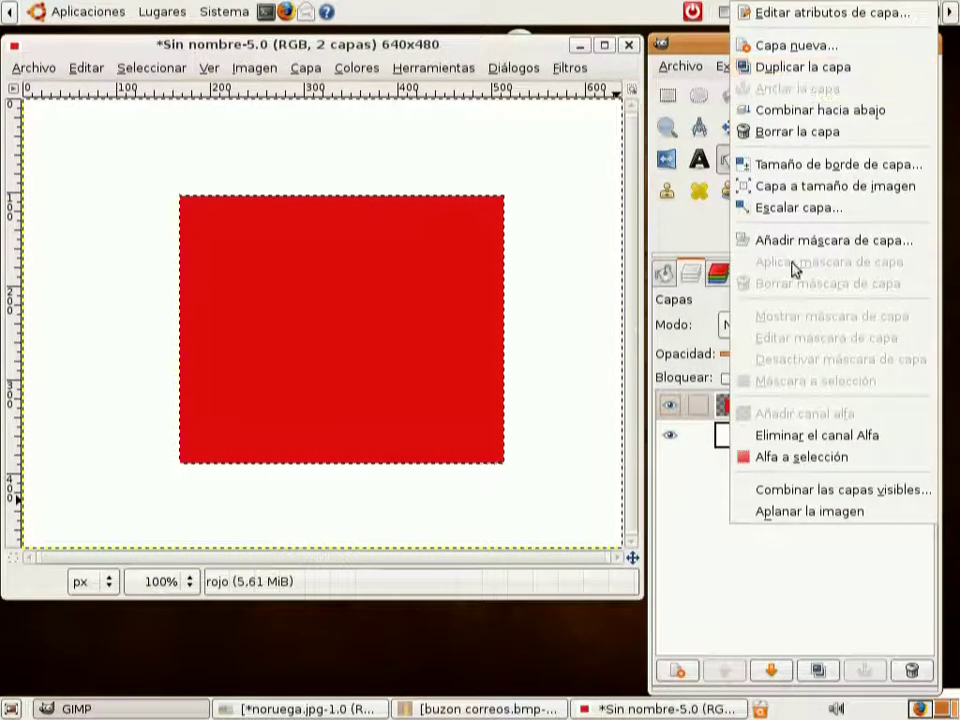
left_click(768, 632)
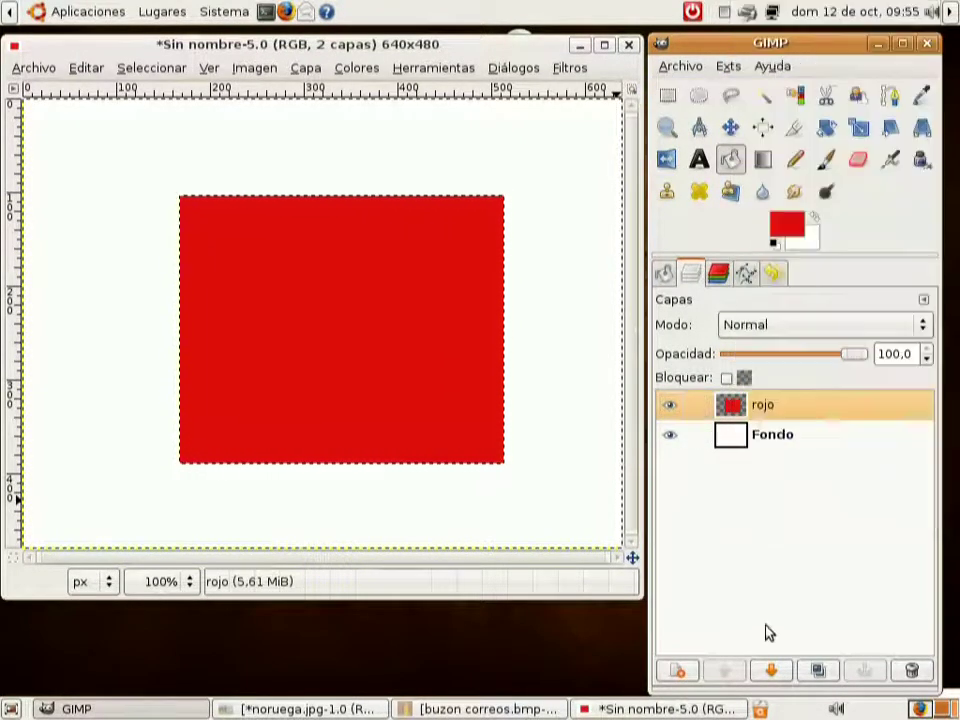
left_click(812, 672)
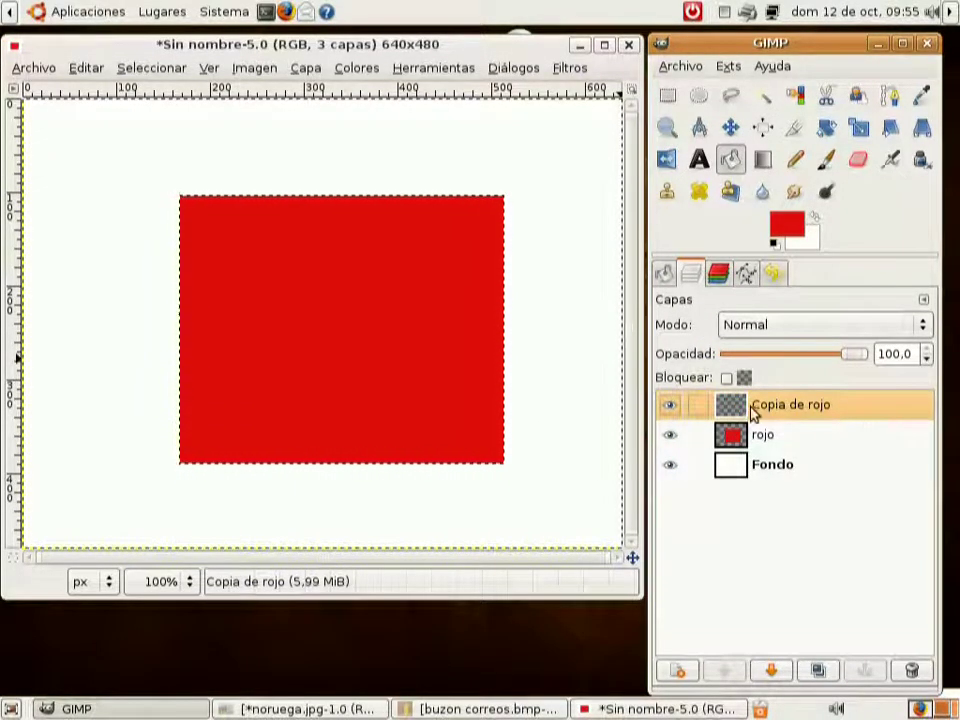
- Make an elliptical selection on the Copia de rojo layer, overlapping most of the red rectangle and extending past its left edge
left_click(698, 95)
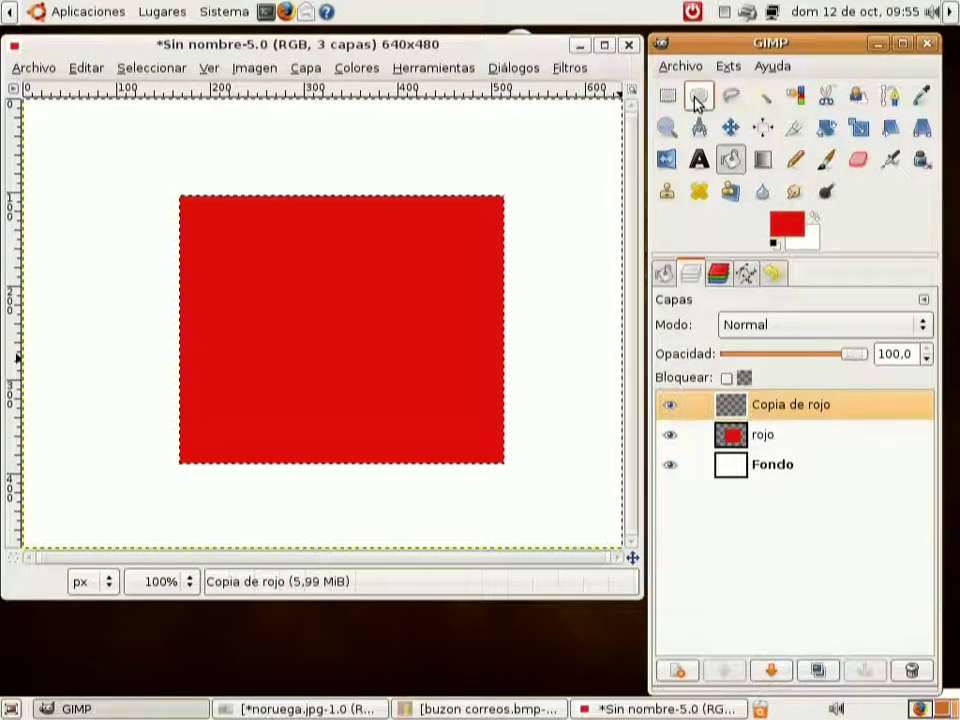
left_click_drag(100, 189, 409, 470)
left_click(722, 292)
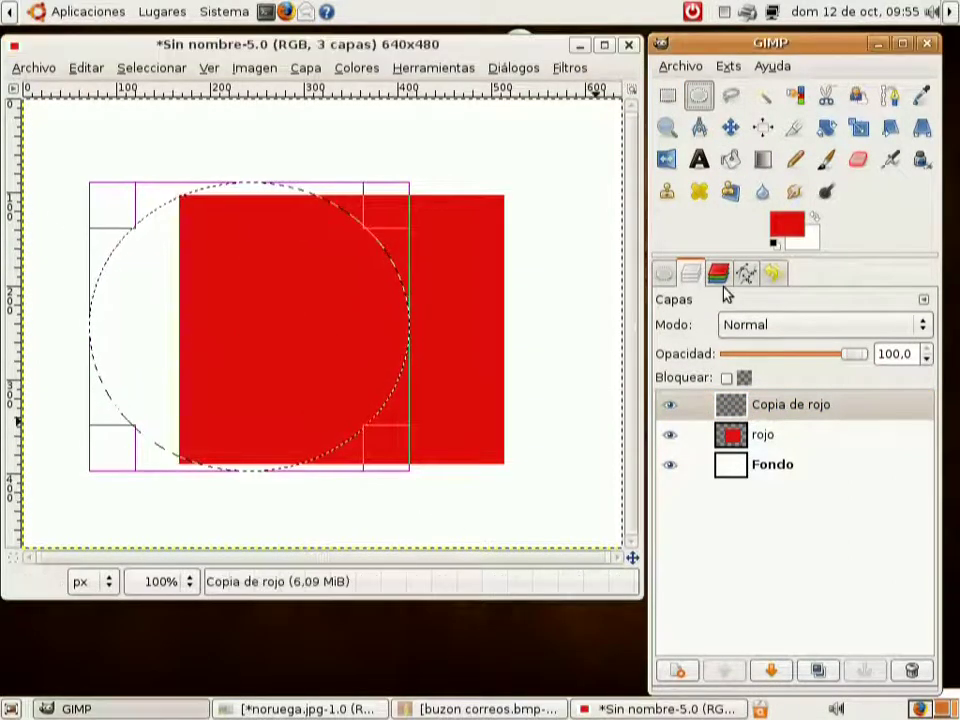
- Set the foreground colour to green 6bd928 and fill the elliptical selection with it
left_click(802, 222)
left_click(303, 272)
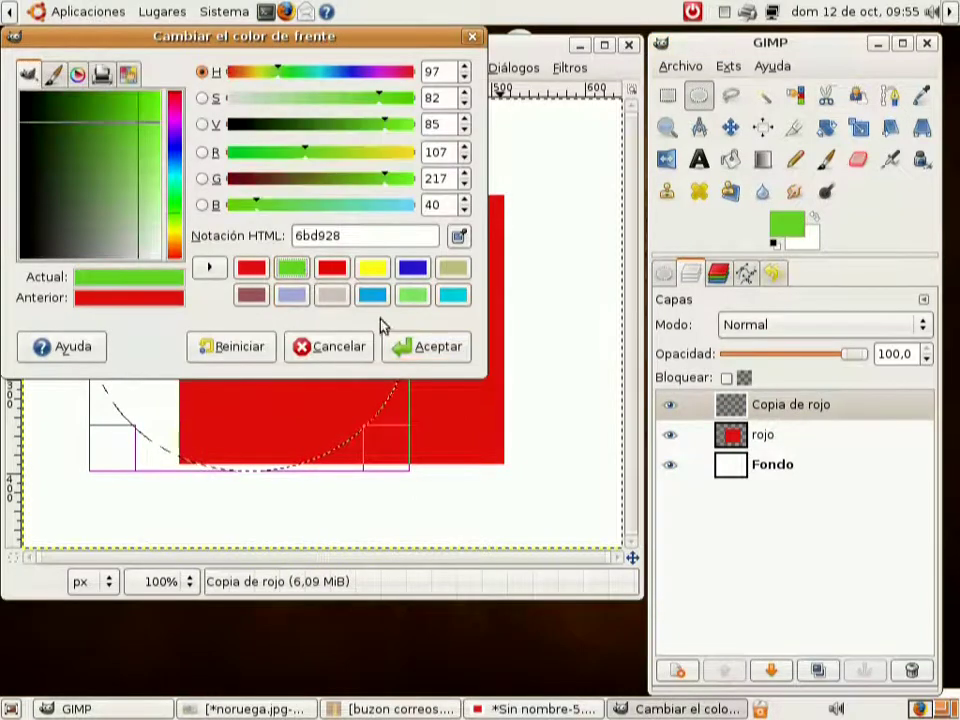
left_click(426, 346)
left_click_drag(790, 228, 272, 340)
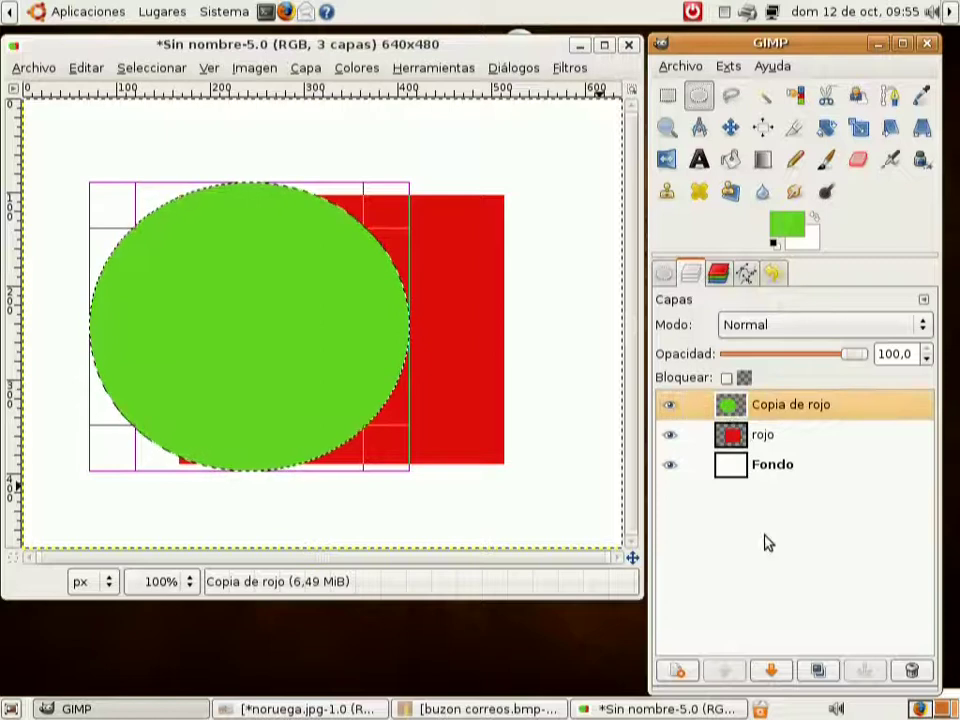
- Lower the Copia de rojo layer beneath the rojo layer, and raise it back above rojo
left_click(784, 677)
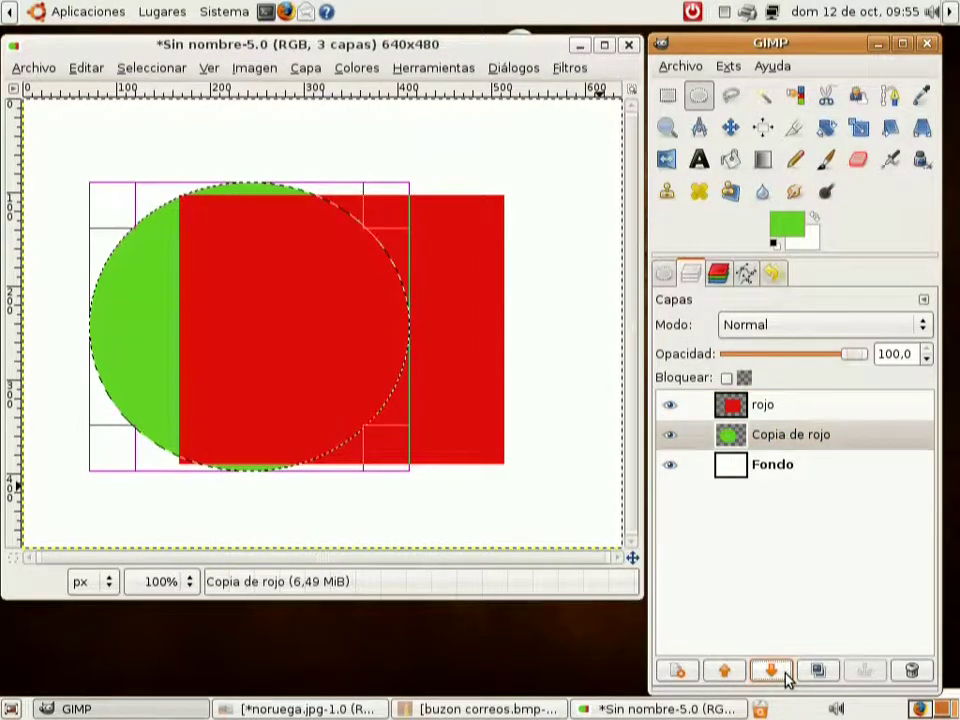
left_click(305, 68)
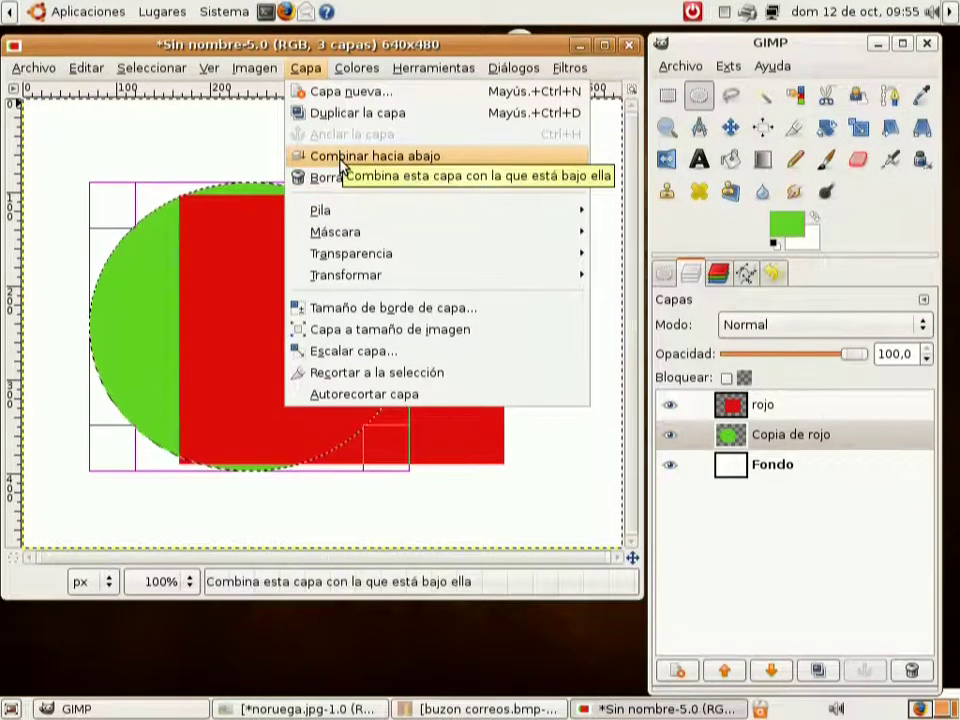
mouse_move(386, 221)
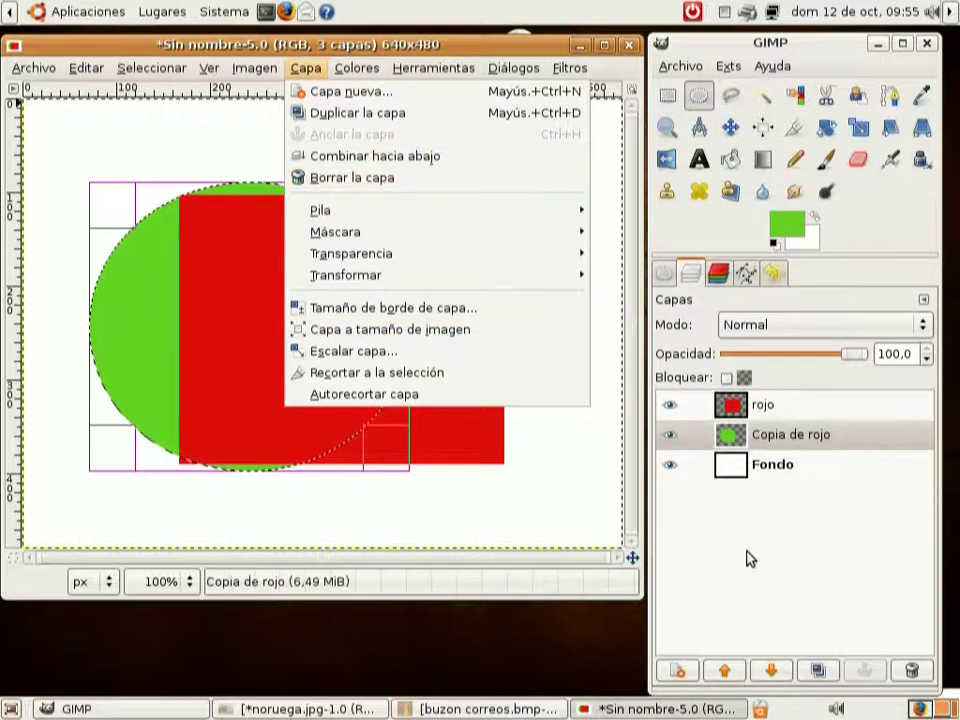
left_click(752, 441)
left_click(745, 440)
key("Up")
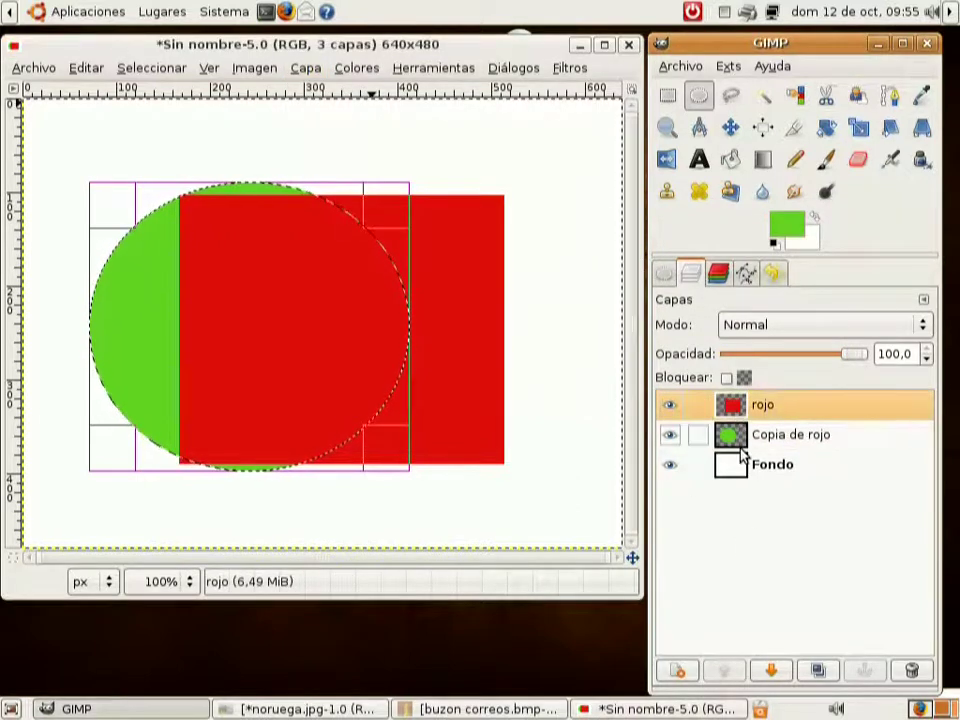
left_click(741, 445)
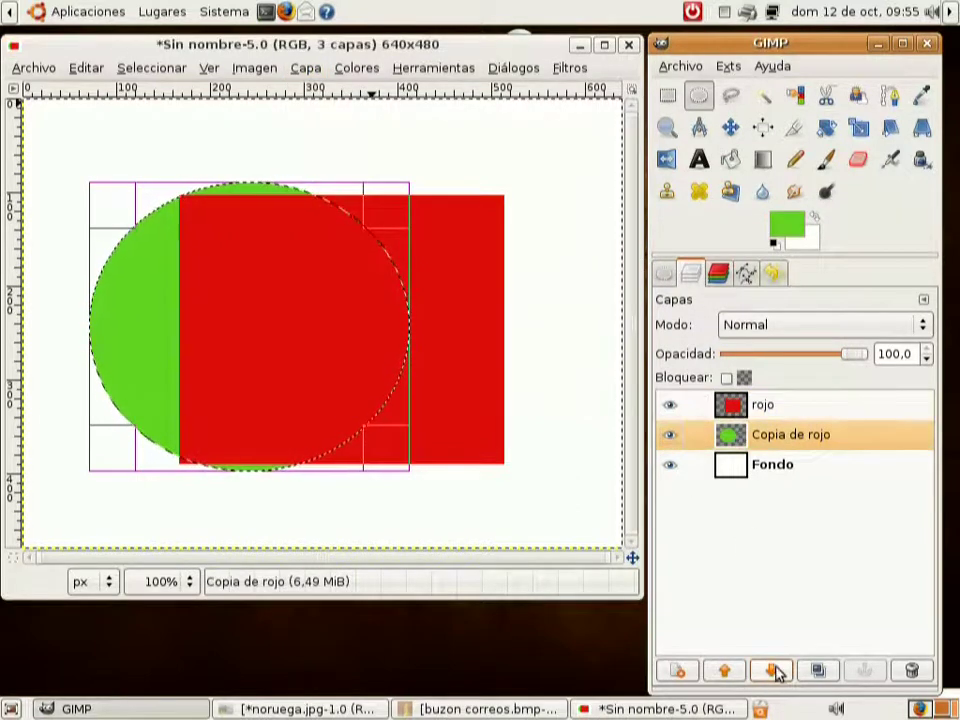
left_click(726, 672)
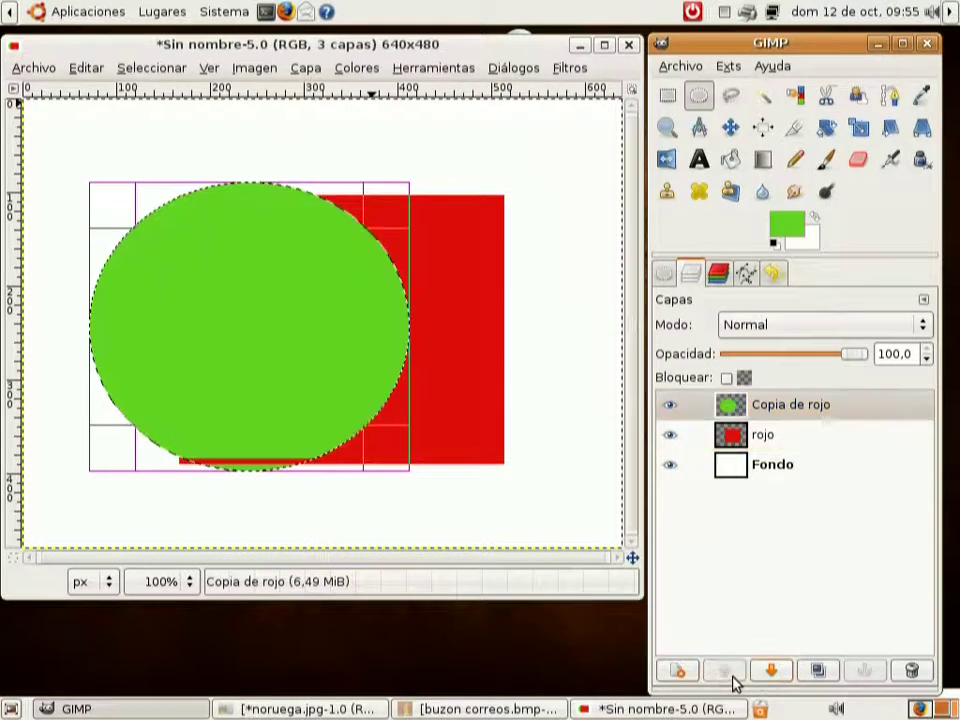
- Merge the rojo layer down into the Fondo layer, and undo the merge
left_click(733, 436)
left_click(738, 464)
left_click(738, 446)
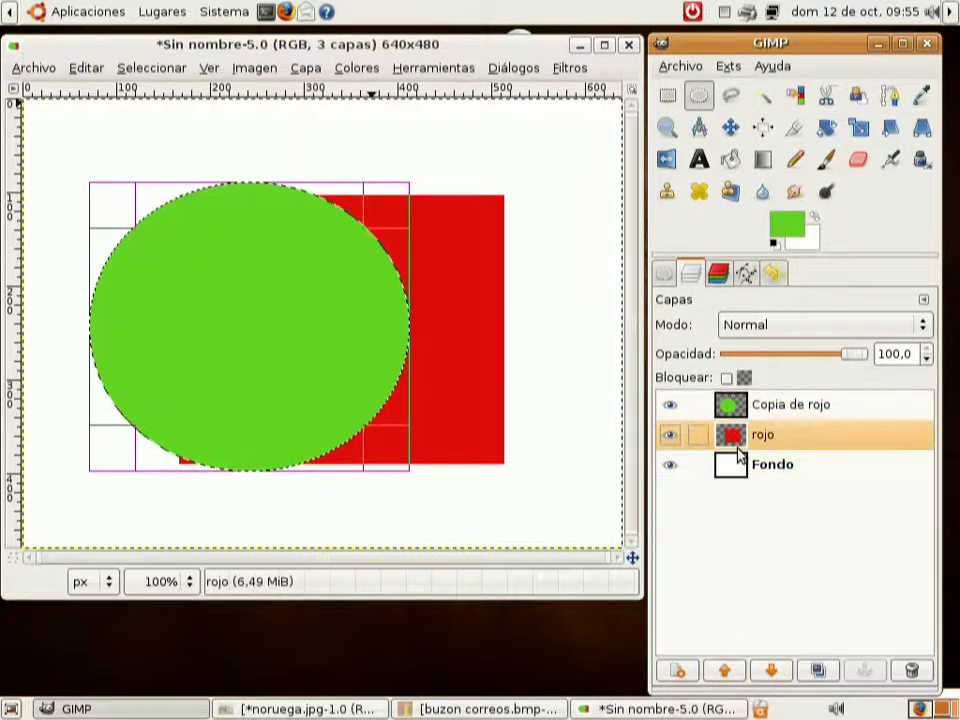
left_click(306, 68)
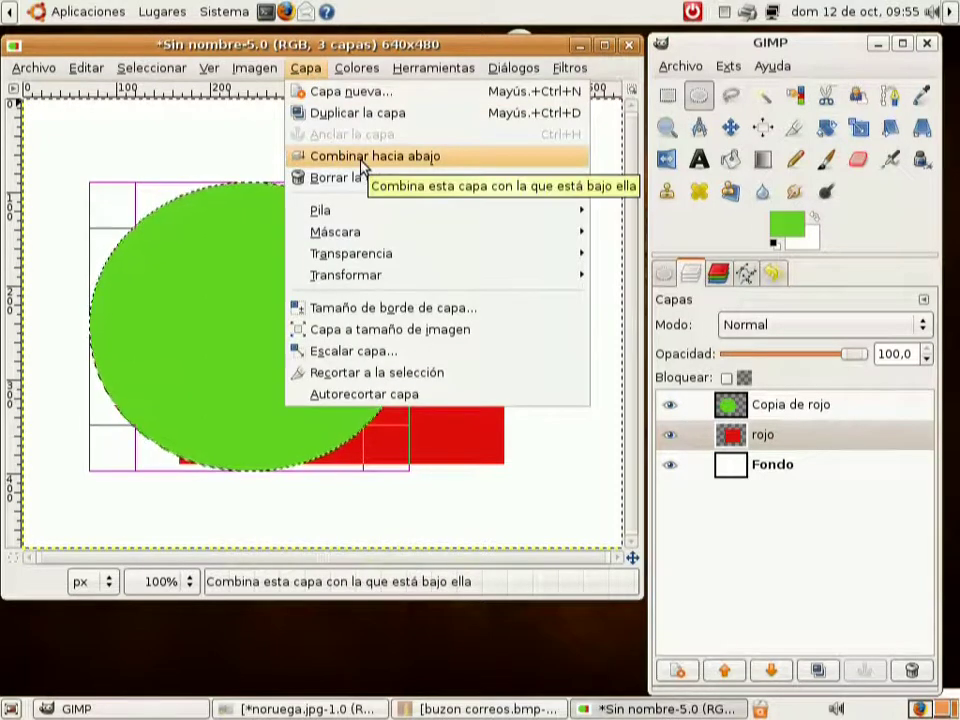
left_click(760, 605)
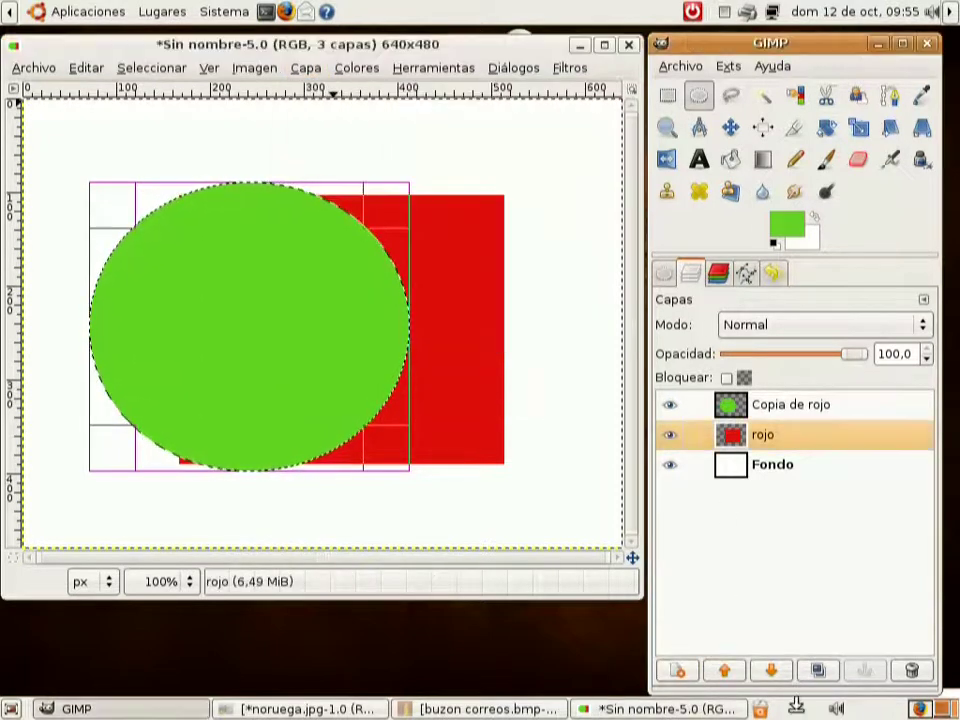
right_click(743, 441)
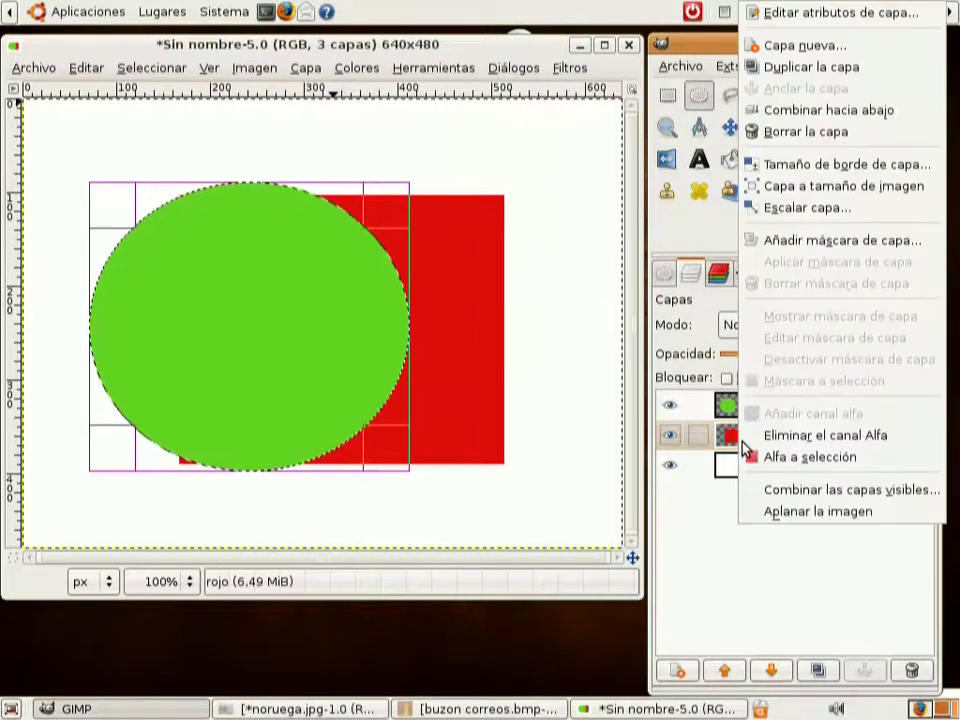
left_click(833, 118)
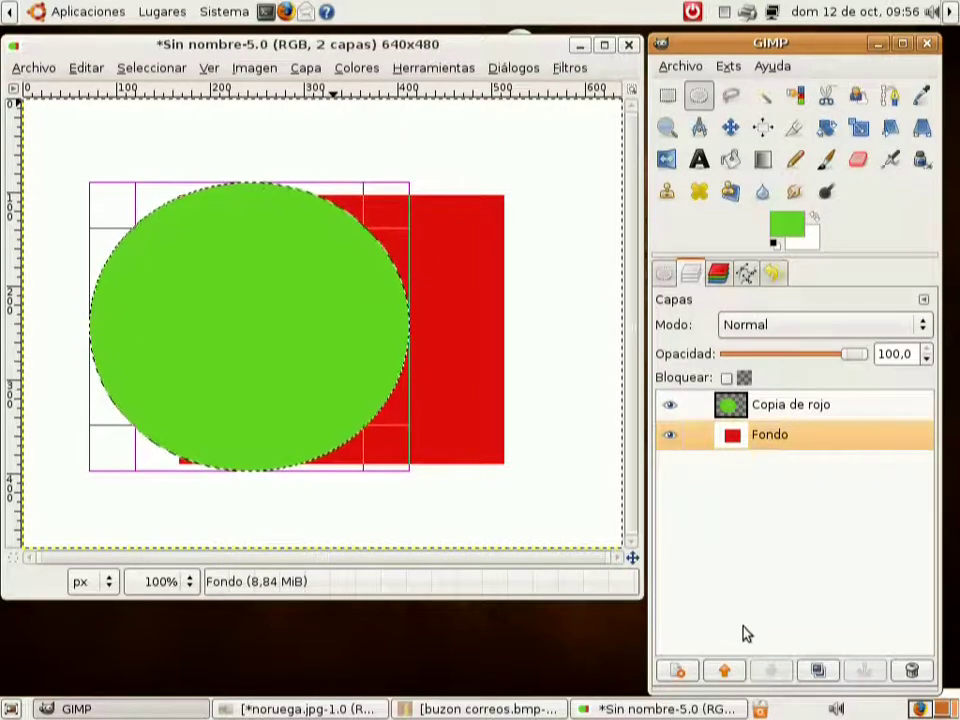
key("ctrl+z")
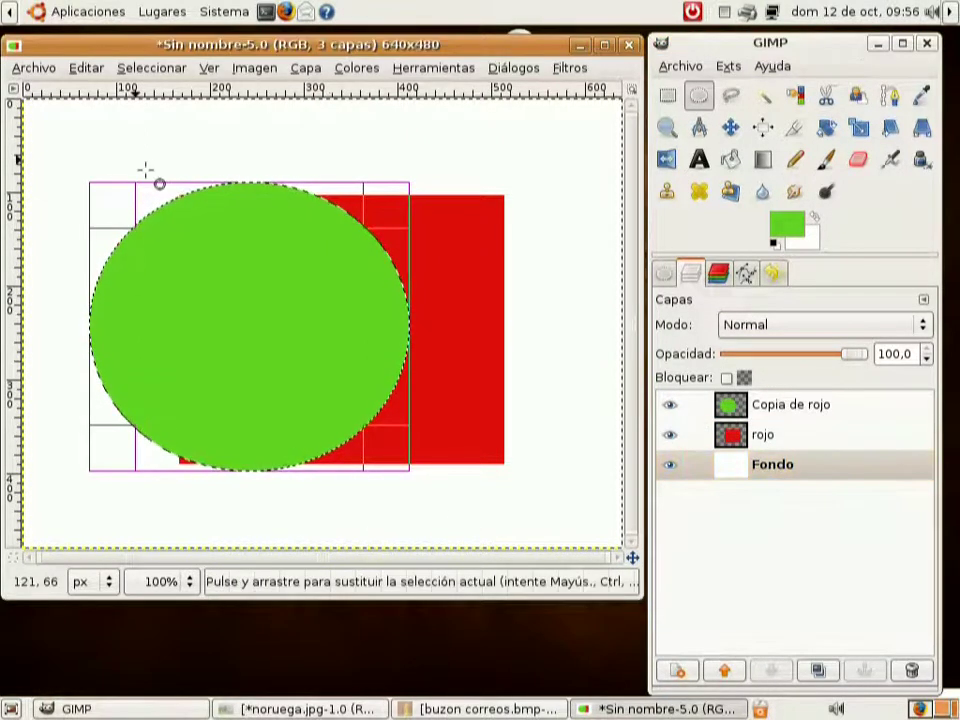
- Merge all visible layers with the expanded-as-necessary option, and undo the merge
left_click(255, 77)
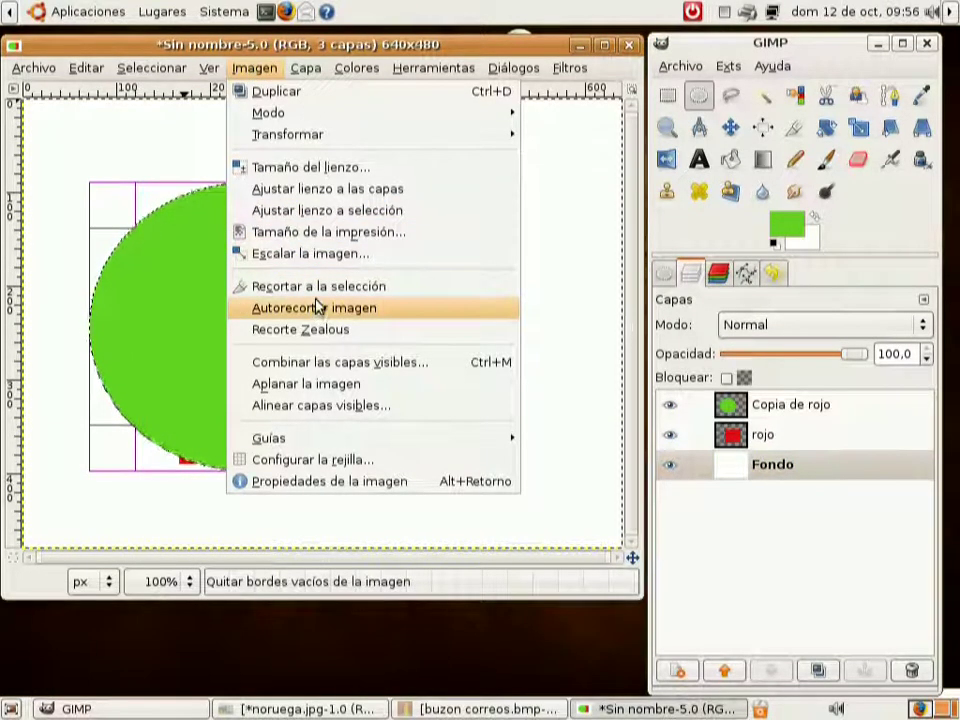
left_click(356, 366)
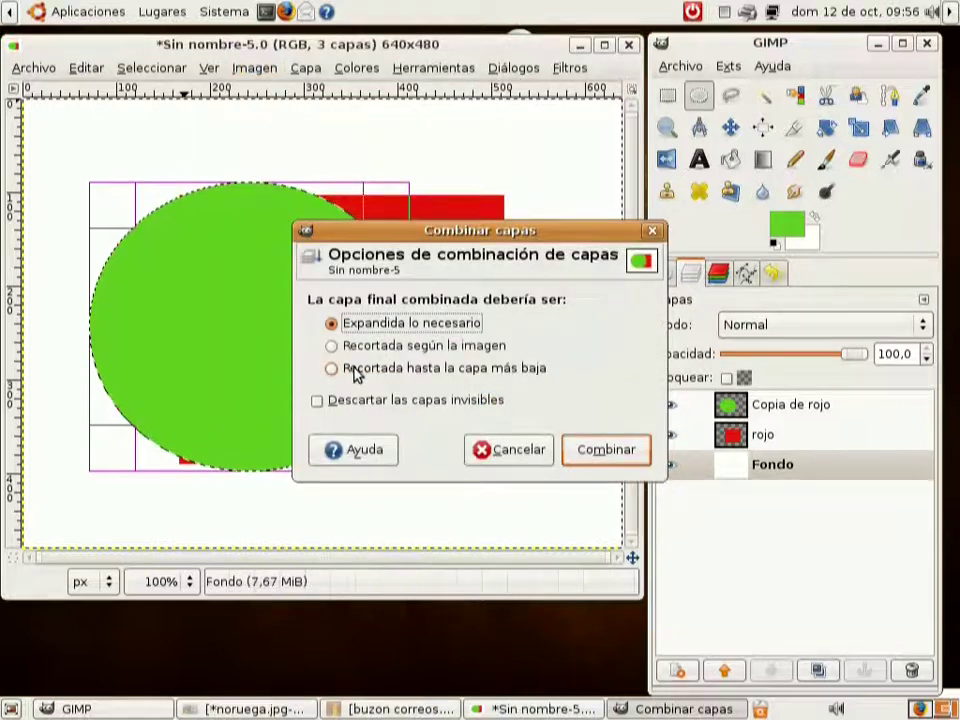
left_click(605, 450)
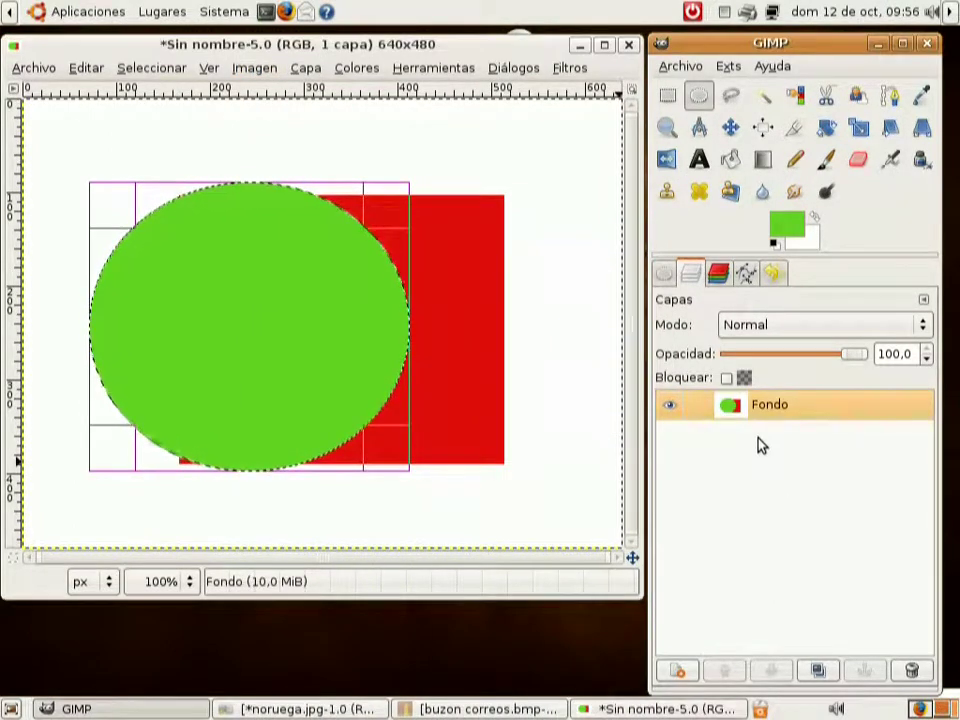
key("ctrl+z")
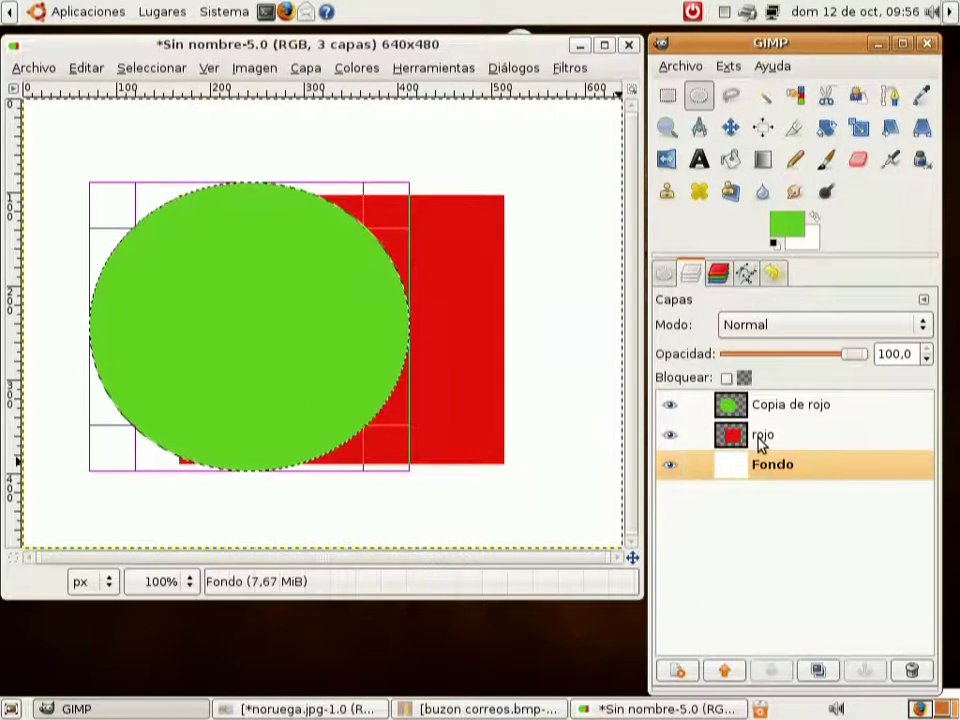
- Create a transparent 640 × 480 layer named amarillo and raise it to the top of the layer stack
left_click(678, 672)
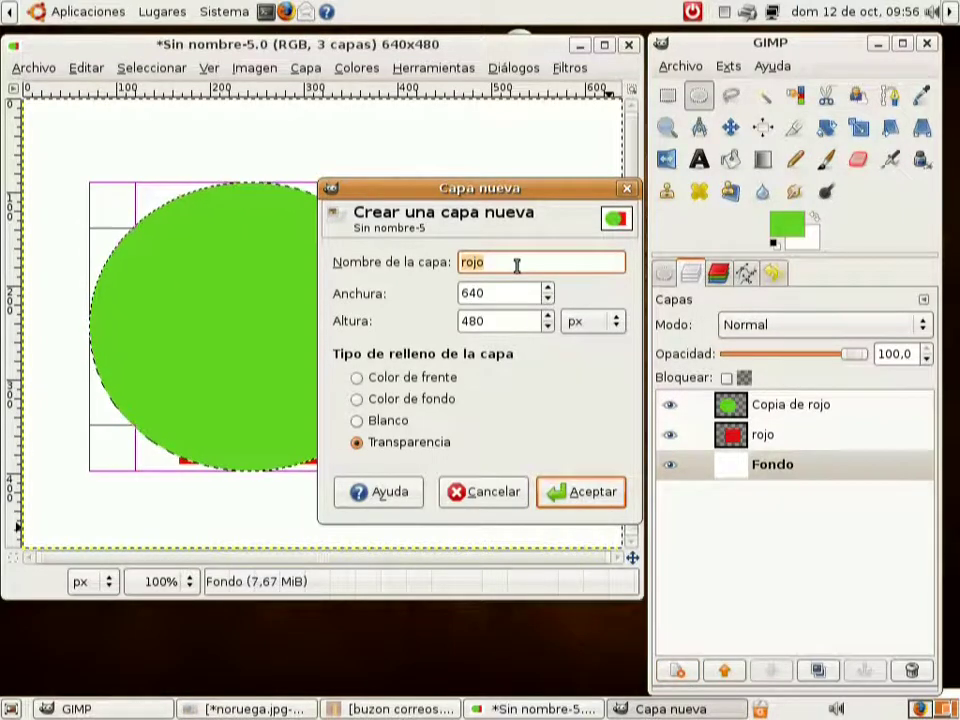
type("amarill")
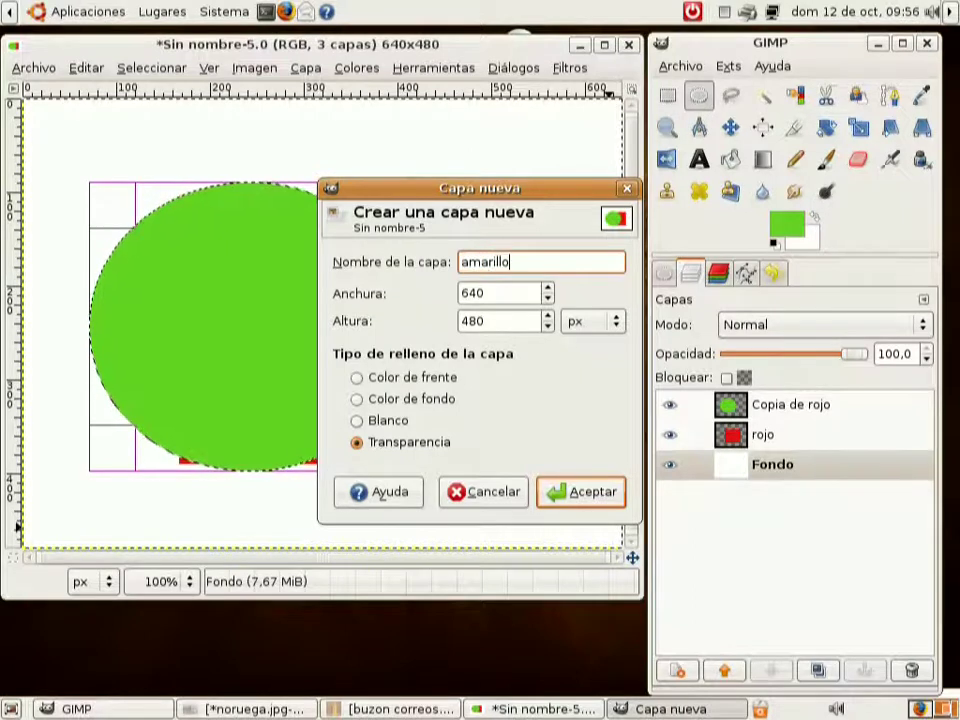
key("Return")
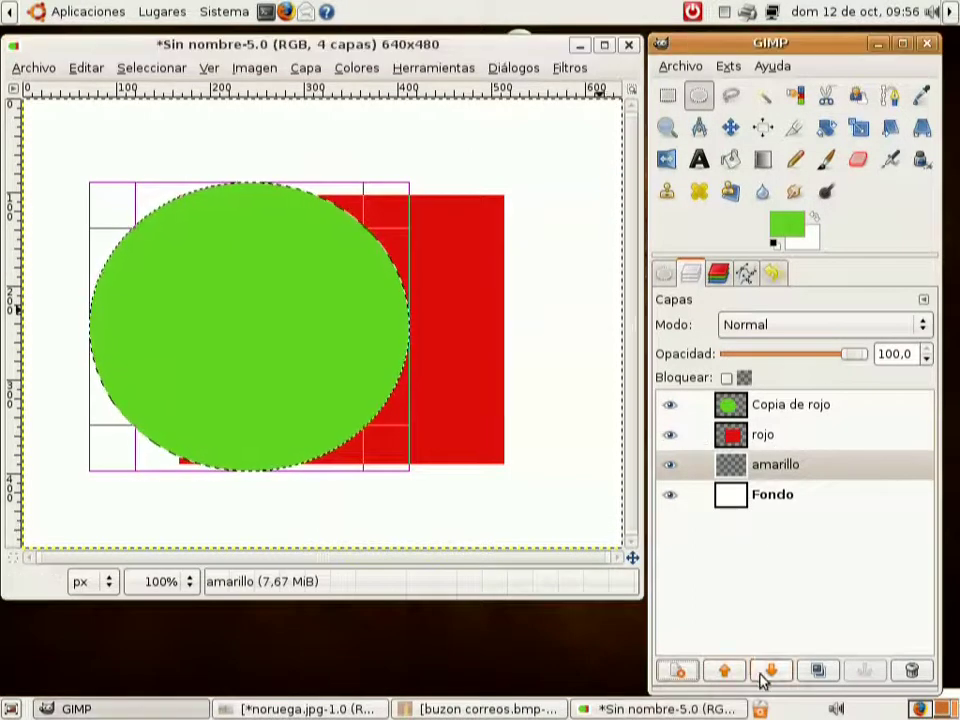
left_click(726, 672)
left_click(726, 672)
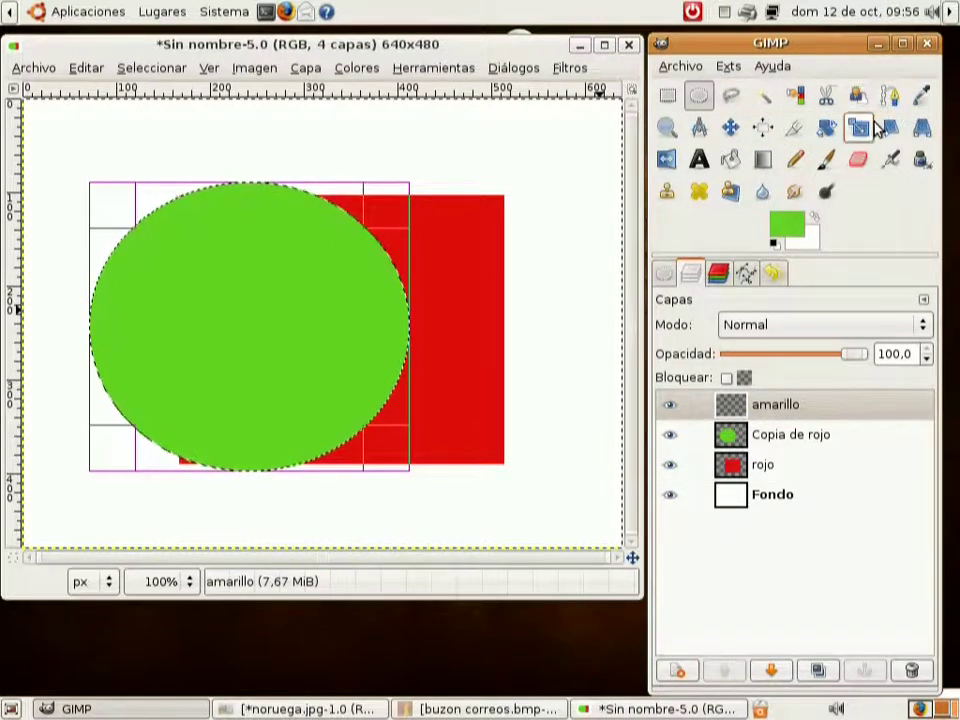
- Draw a three-point triangular path across the green ellipse and red rectangle, and create a selection from the path
left_click(900, 97)
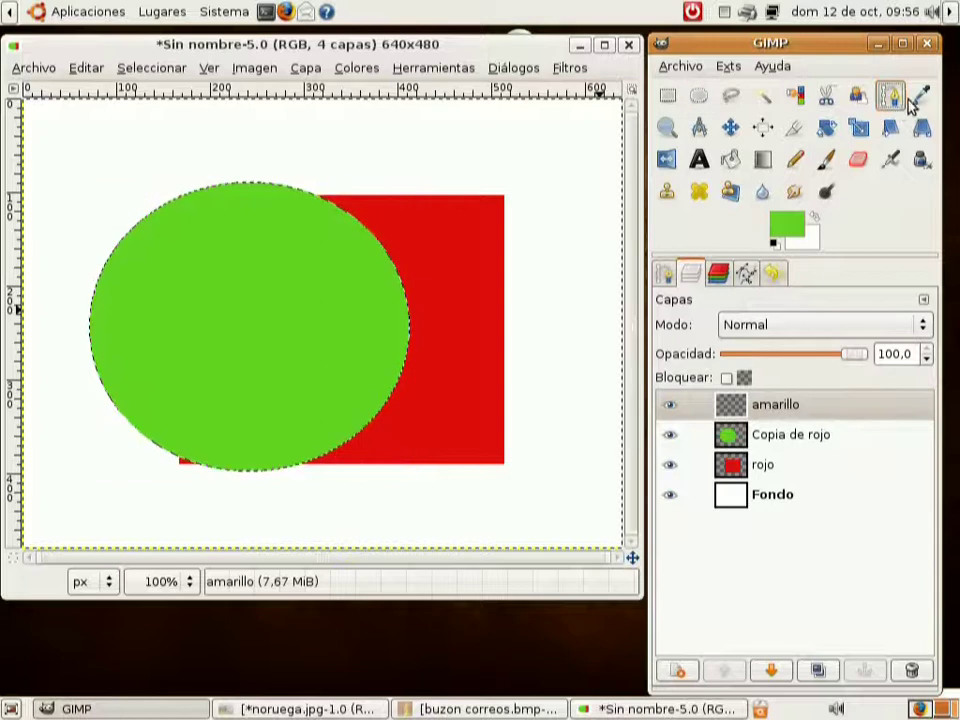
left_click(410, 178)
left_click(216, 362)
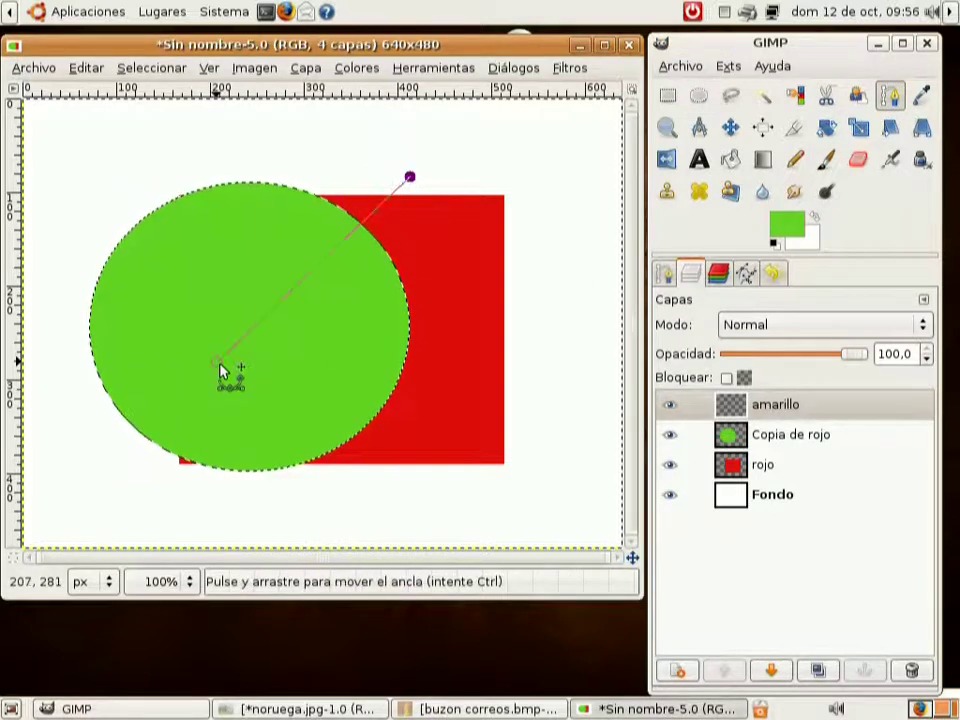
left_click(470, 396)
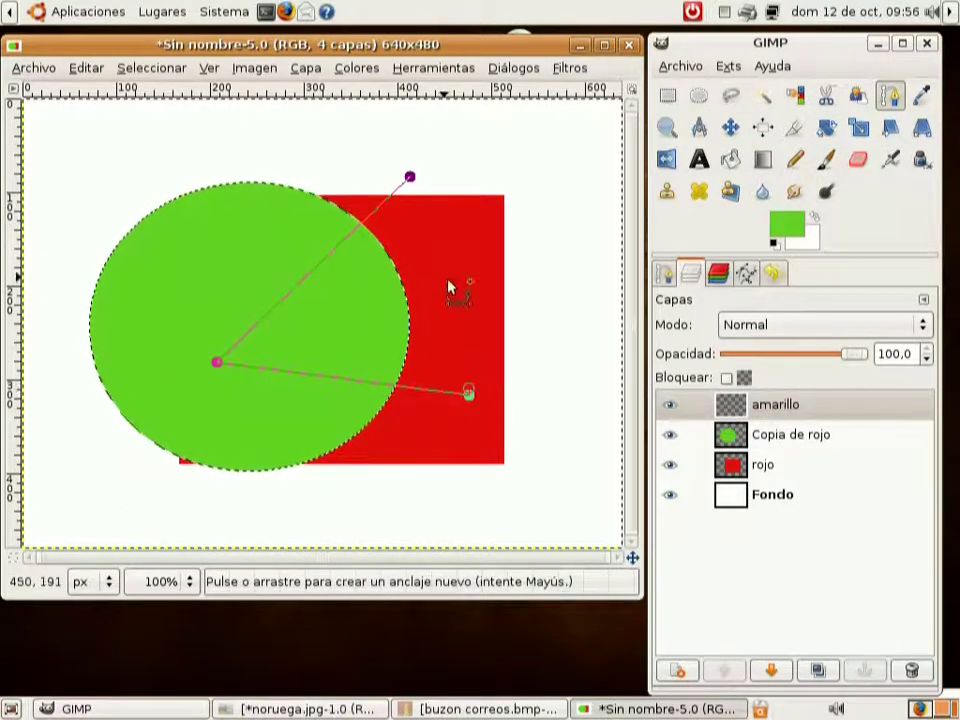
left_click(417, 191)
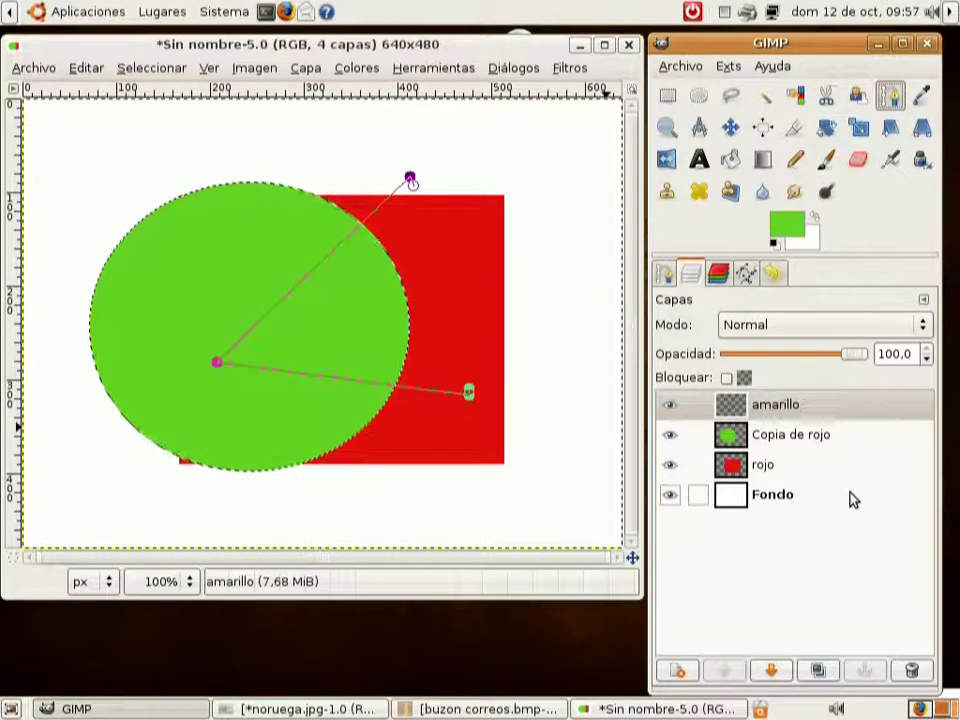
left_click(667, 275)
left_click(787, 436)
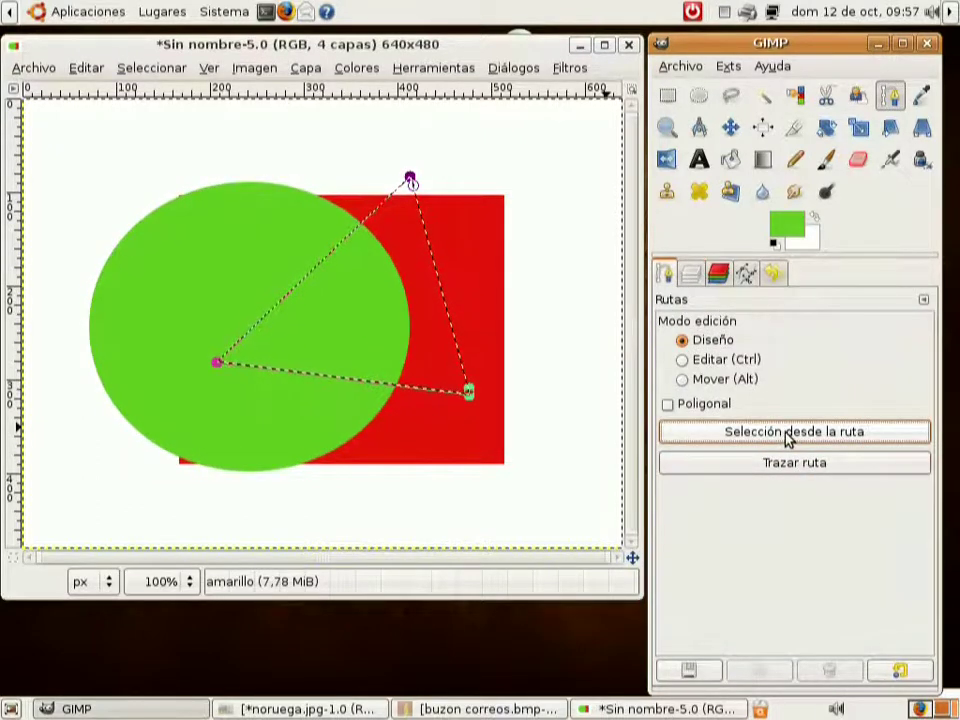
- Set the foreground colour to yellow and fill the triangular selection on the amarillo layer with it
left_click(796, 226)
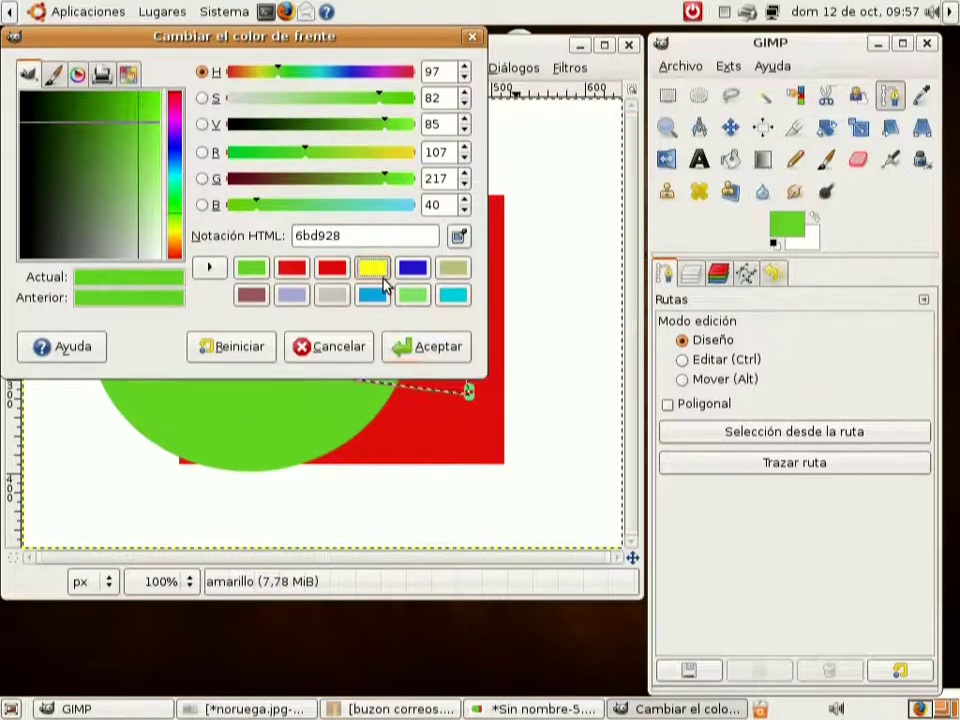
left_click(372, 267)
left_click(430, 347)
left_click_drag(778, 236, 345, 290)
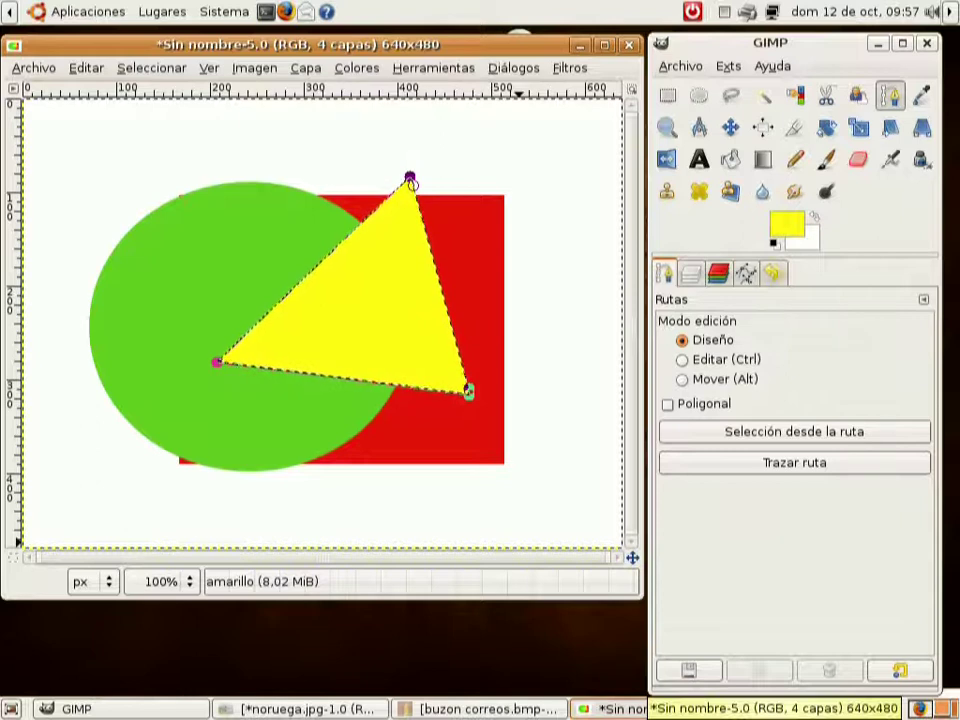
- Delete the Fondo layer, and undo the deletion
left_click(699, 284)
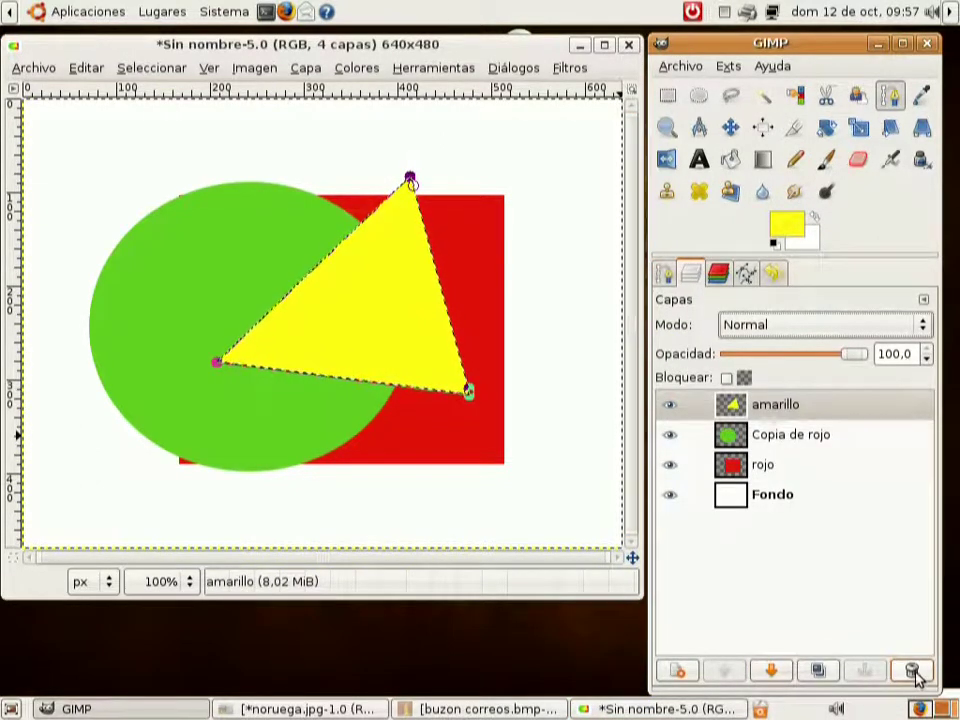
left_click(742, 507)
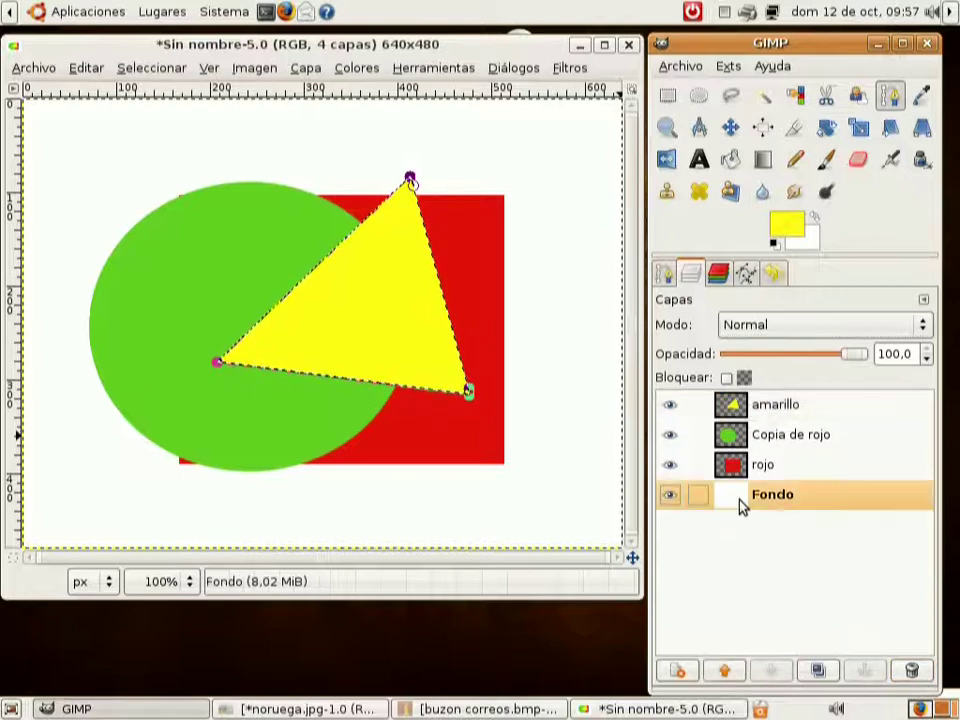
left_click(923, 674)
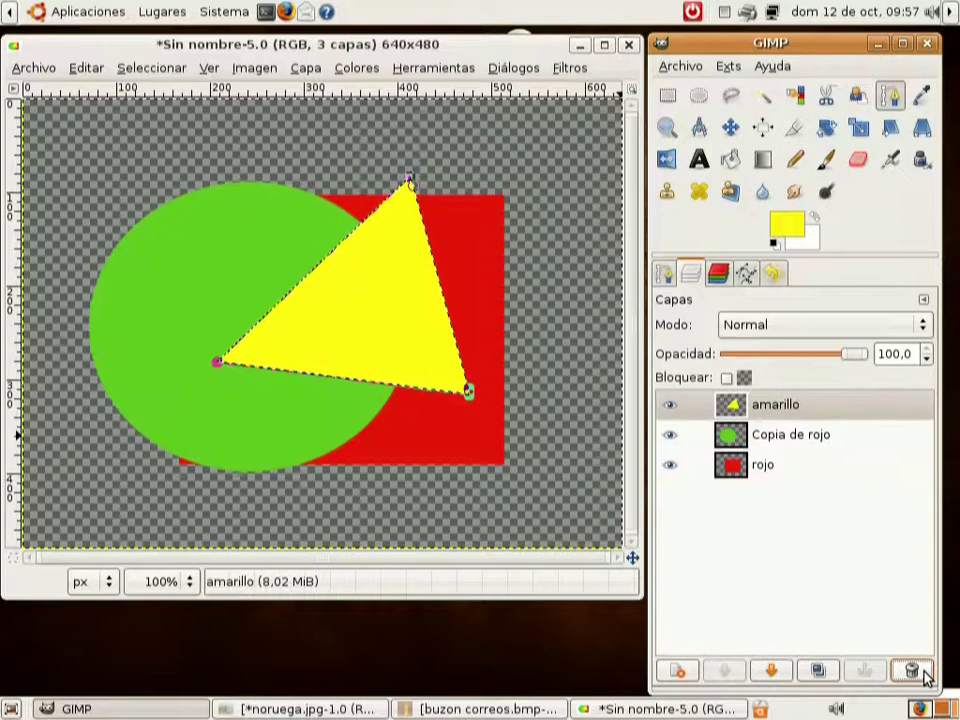
key("ctrl+z")
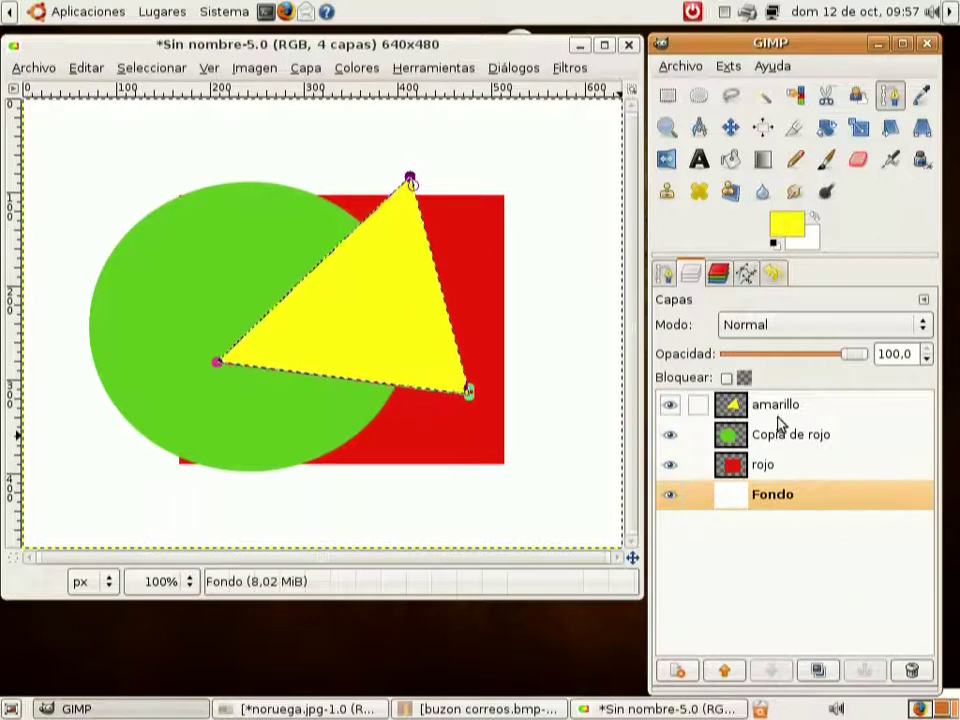
- Select the amarillo layer, and hide and show the Copia de rojo layer
left_click(745, 413)
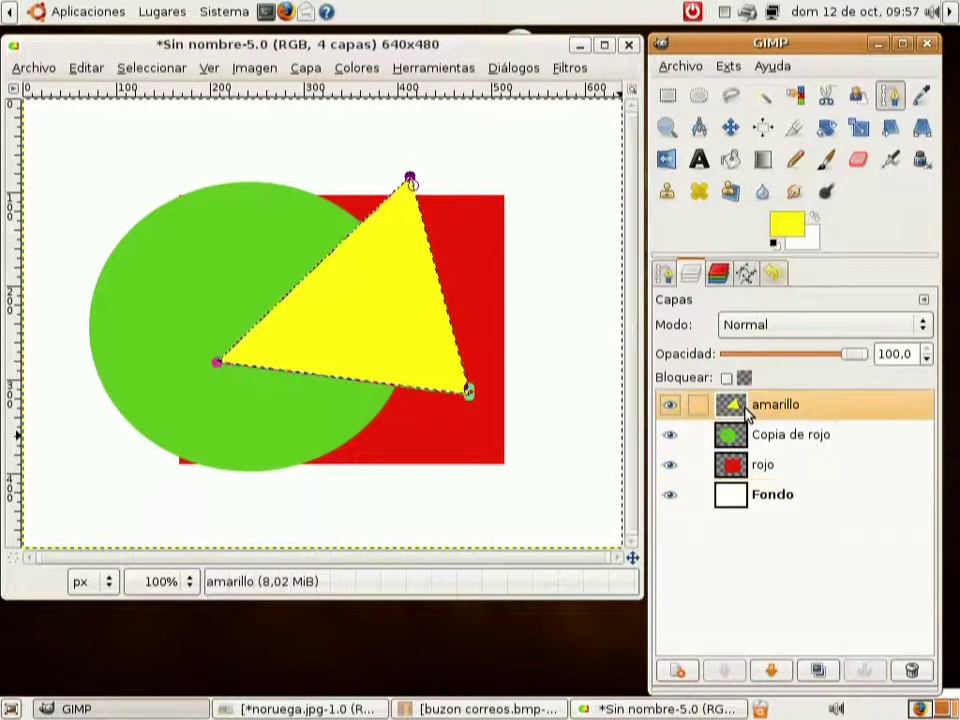
left_click(670, 440)
left_click(670, 437)
left_click(670, 437)
left_click(670, 437)
- Link the Copia de rojo and rojo layers, and move the amarillo layer slightly to the right
left_click(697, 435)
left_click(697, 465)
left_click(731, 127)
mouse_move(371, 313)
left_mouse_down()
mouse_move(388, 255)
mouse_move(420, 223)
mouse_move(358, 366)
mouse_move(360, 428)
mouse_move(392, 480)
mouse_move(388, 313)
left_mouse_up()
left_click(798, 603)
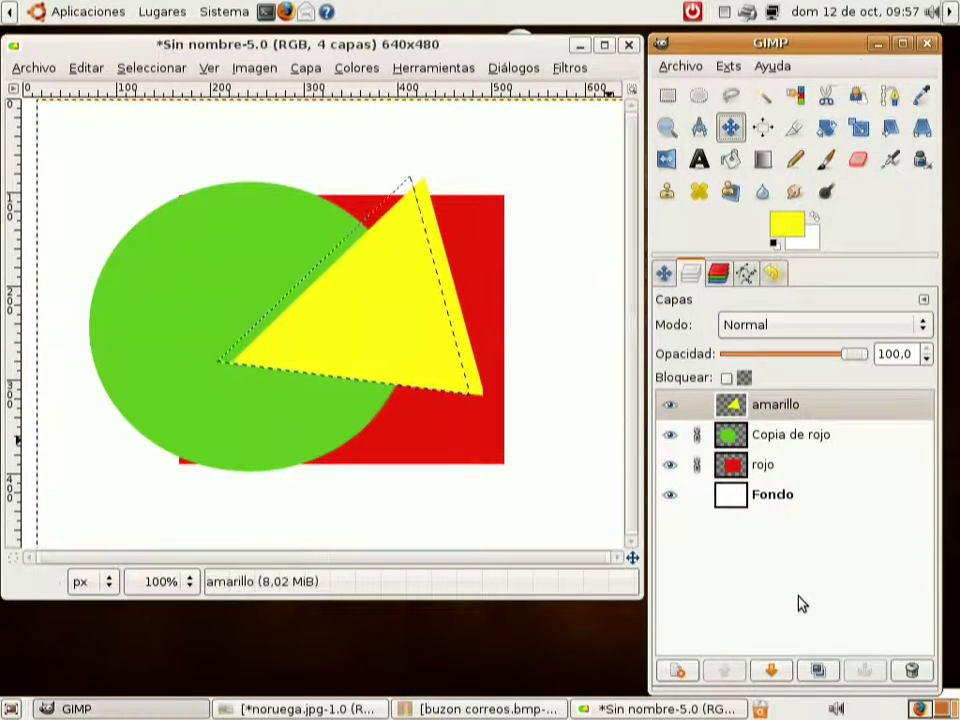
- Undo the move of the amarillo layer, and unlink the Copia de rojo and rojo layers
key("ctrl+z")
key("ctrl+z")
key("ctrl+z")
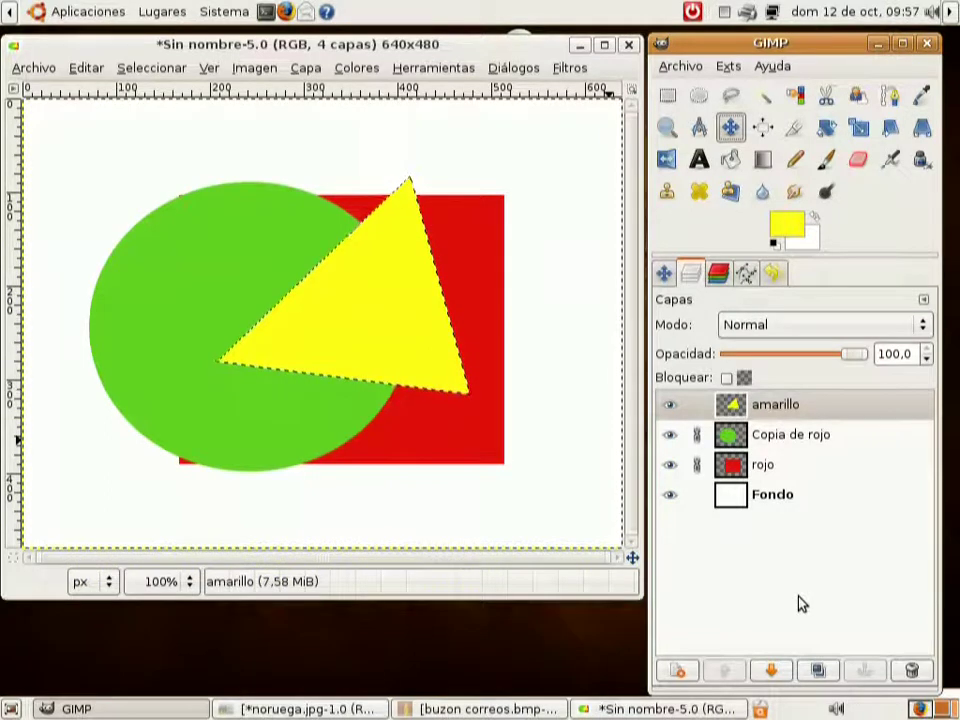
left_click(697, 436)
left_click(697, 464)
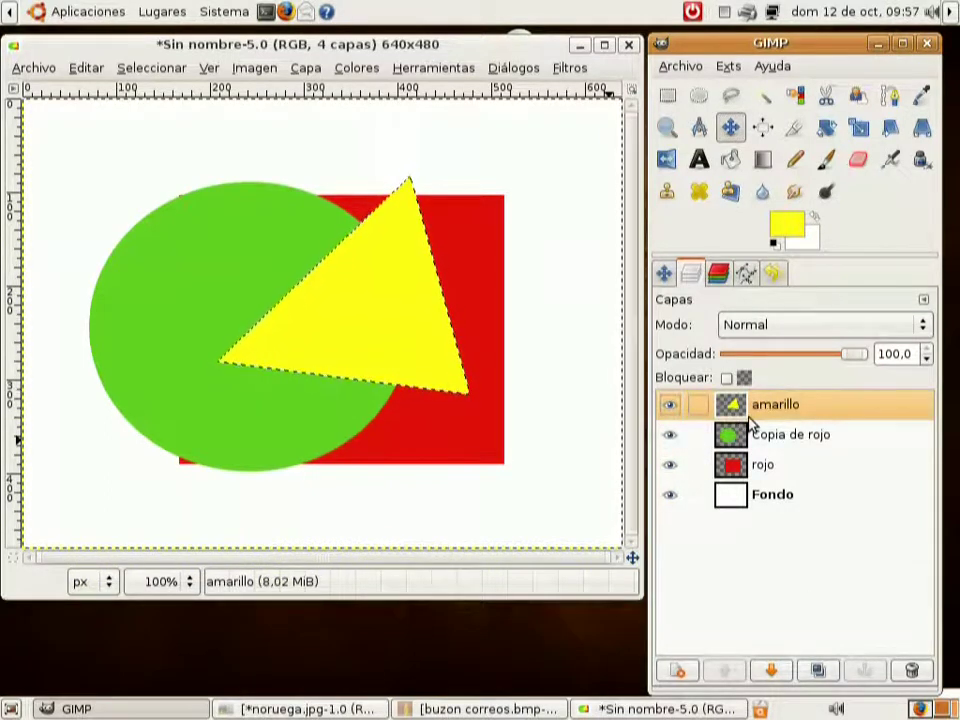
- Lower the Copia de rojo layer's opacity to 67.4, and set both the Copia de rojo and rojo layers to 100 opacity
left_click(770, 464)
mouse_move(823, 362)
left_mouse_down()
mouse_move(831, 360)
mouse_move(771, 358)
mouse_move(869, 362)
mouse_move(801, 368)
mouse_move(868, 366)
mouse_move(819, 365)
left_mouse_up()
left_click(760, 435)
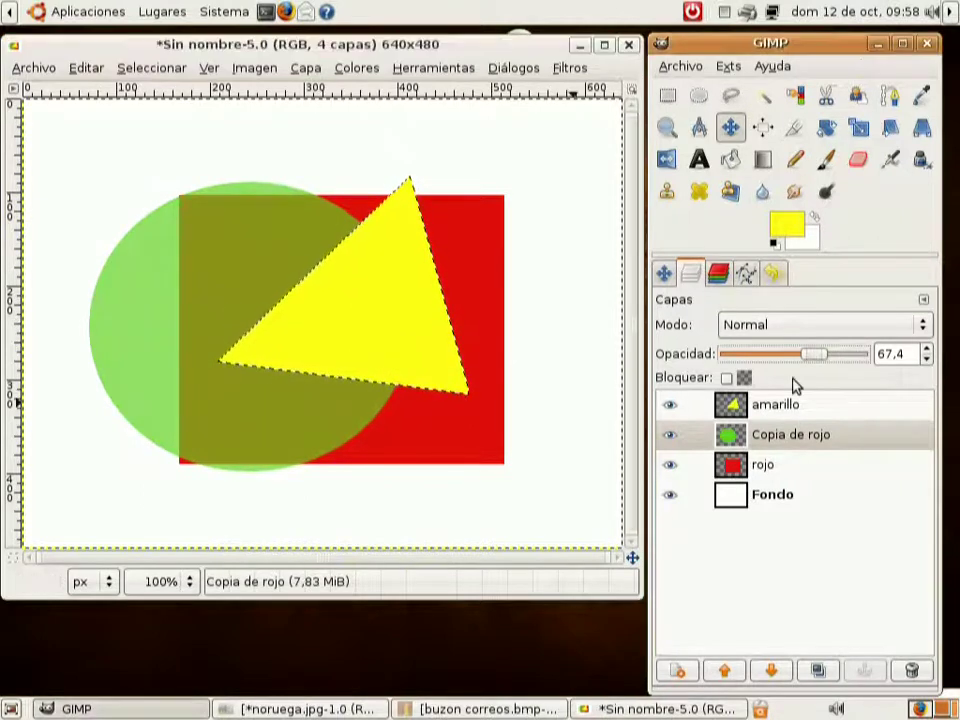
left_click_drag(827, 360, 879, 364)
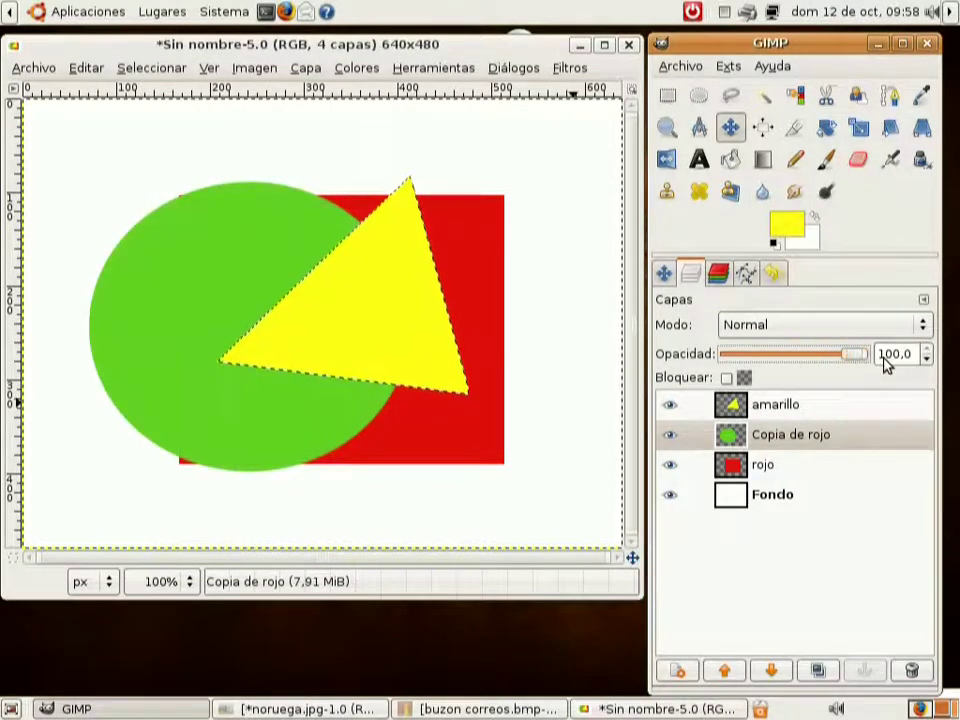
left_click(760, 465)
left_click_drag(864, 362, 889, 360)
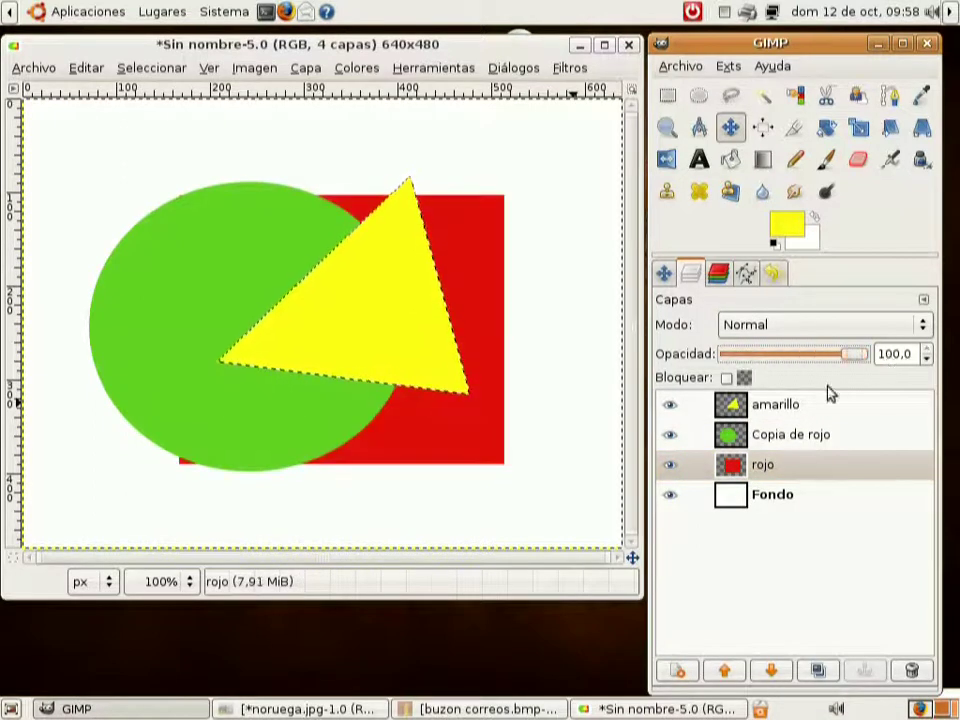
- Lower the amarillo layer one level, beneath the Copia de rojo layer
left_click(740, 404)
left_click(778, 670)
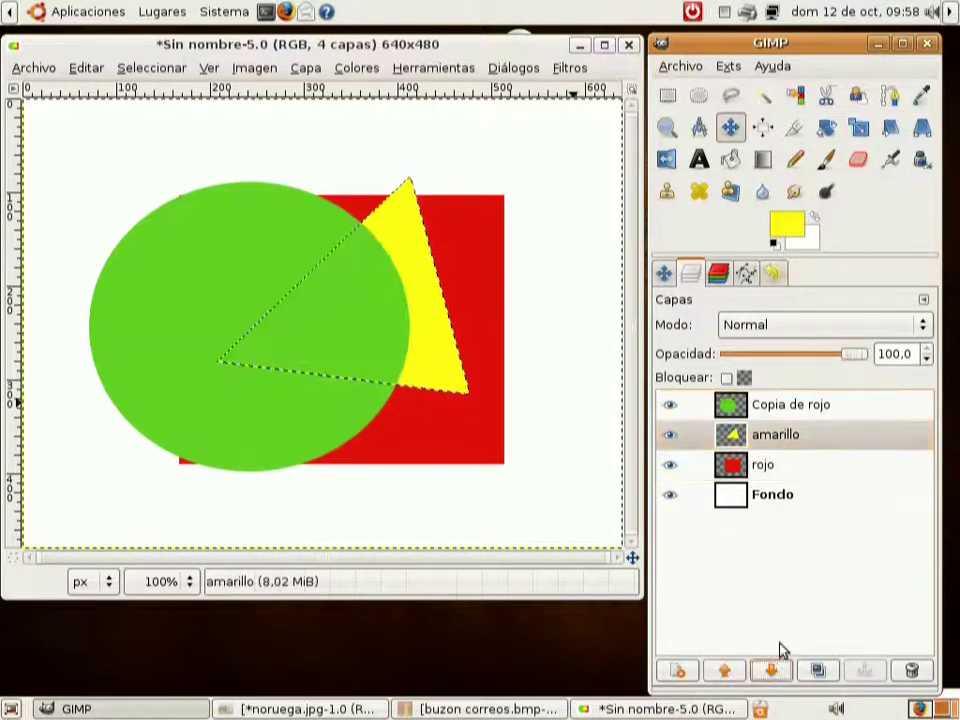
left_click(748, 404)
- Reduce the amarillo layer's opacity to 54.3, and restore it to 100 with the Normal blend mode
left_click(765, 430)
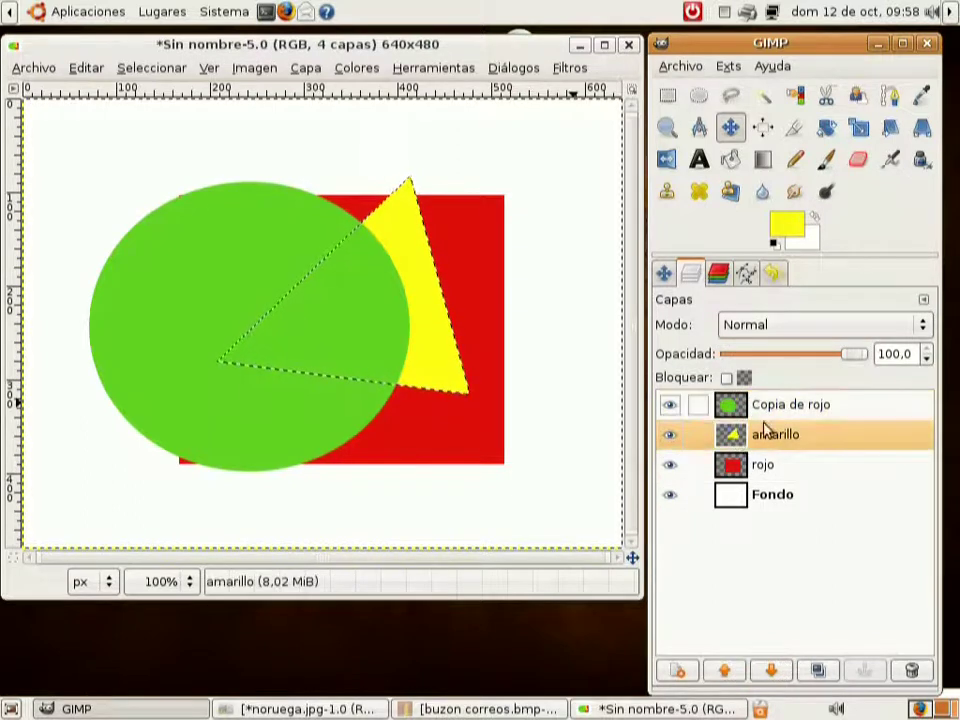
left_click_drag(857, 357, 810, 362)
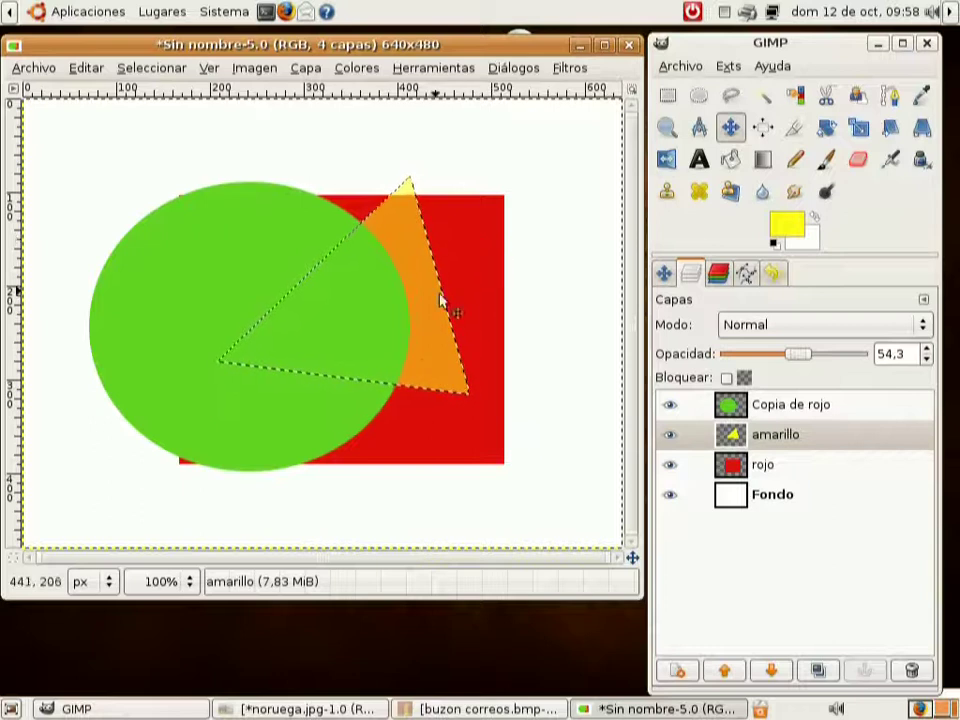
left_click(765, 424)
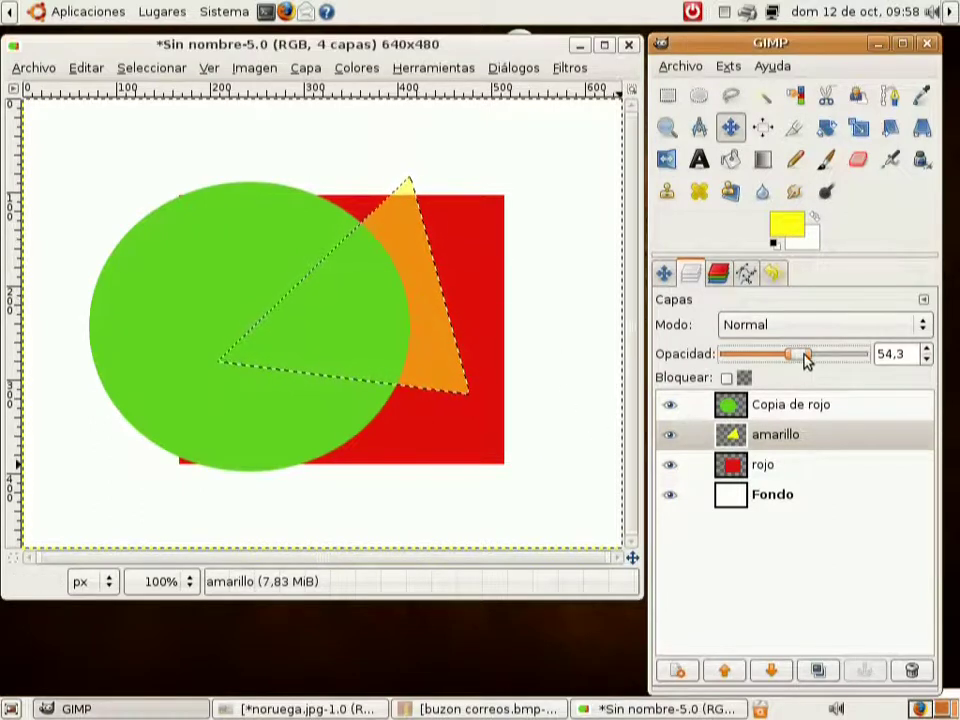
left_click_drag(806, 360, 868, 362)
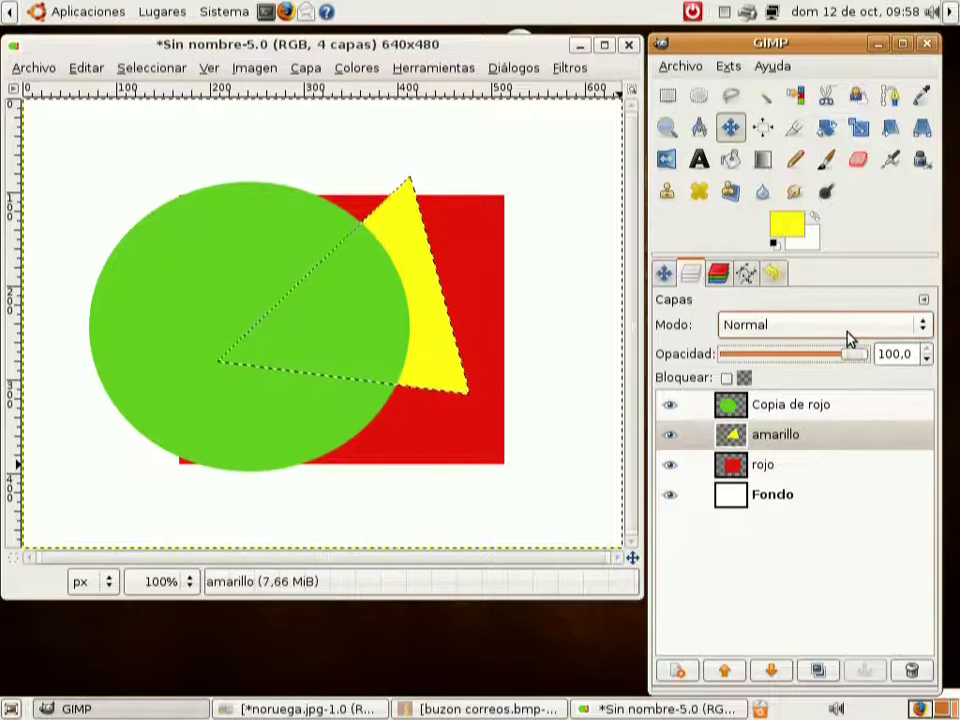
left_click(847, 332)
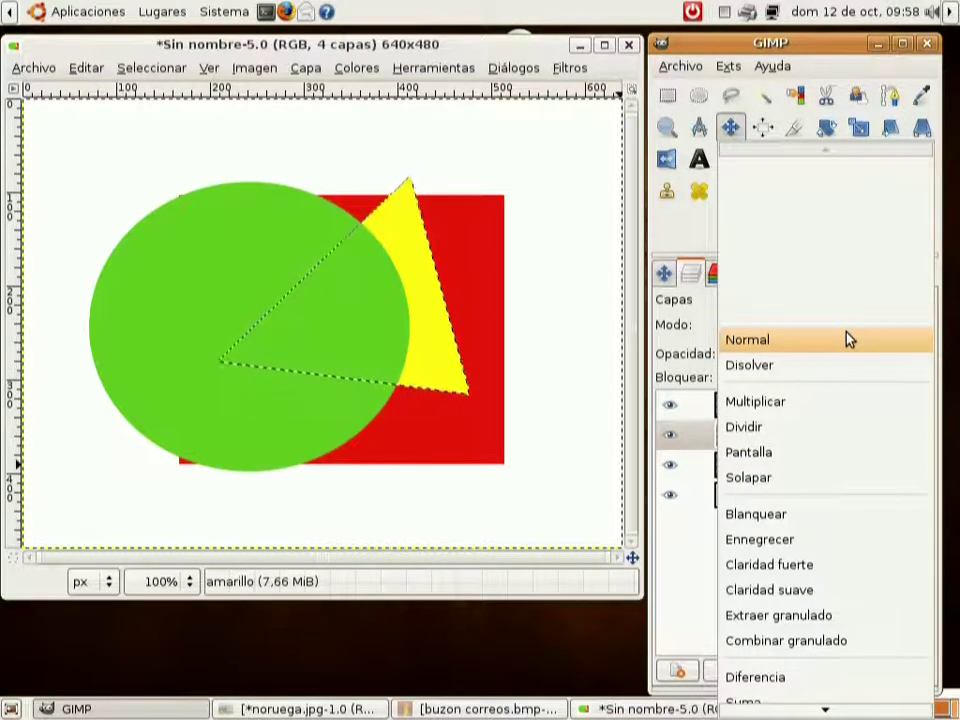
left_click(847, 339)
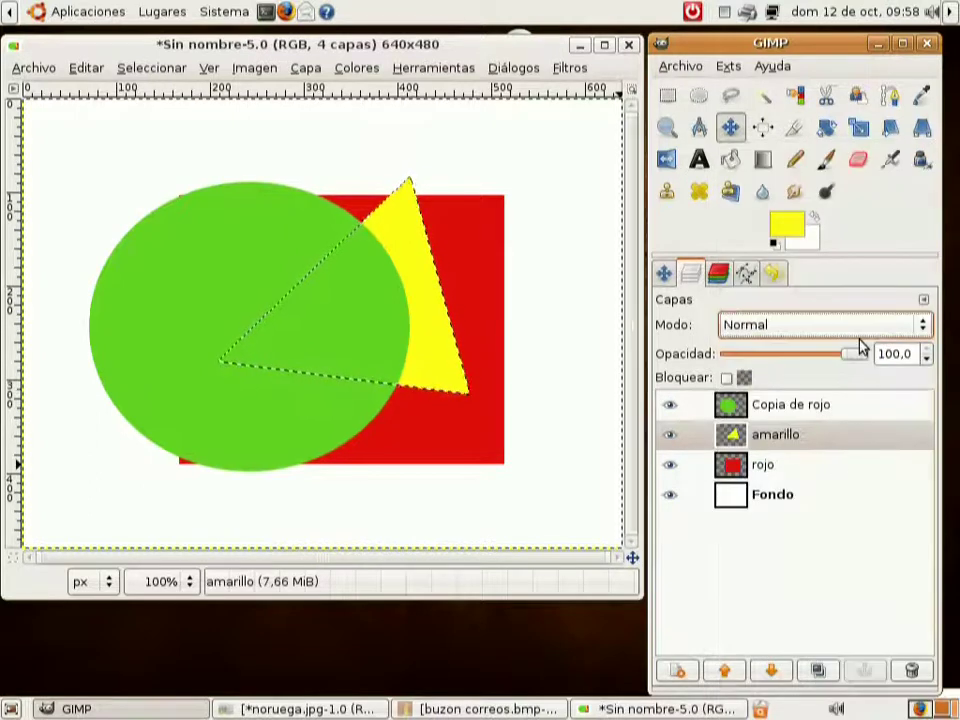
- Merge the amarillo layer down into the rojo layer
left_click(746, 446)
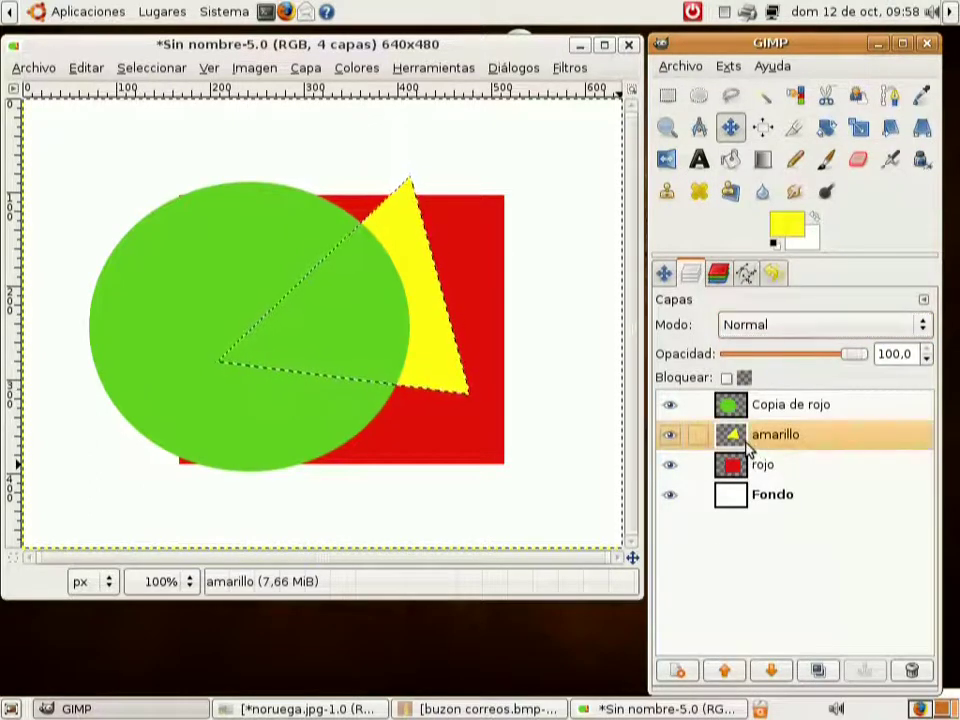
right_click(746, 448)
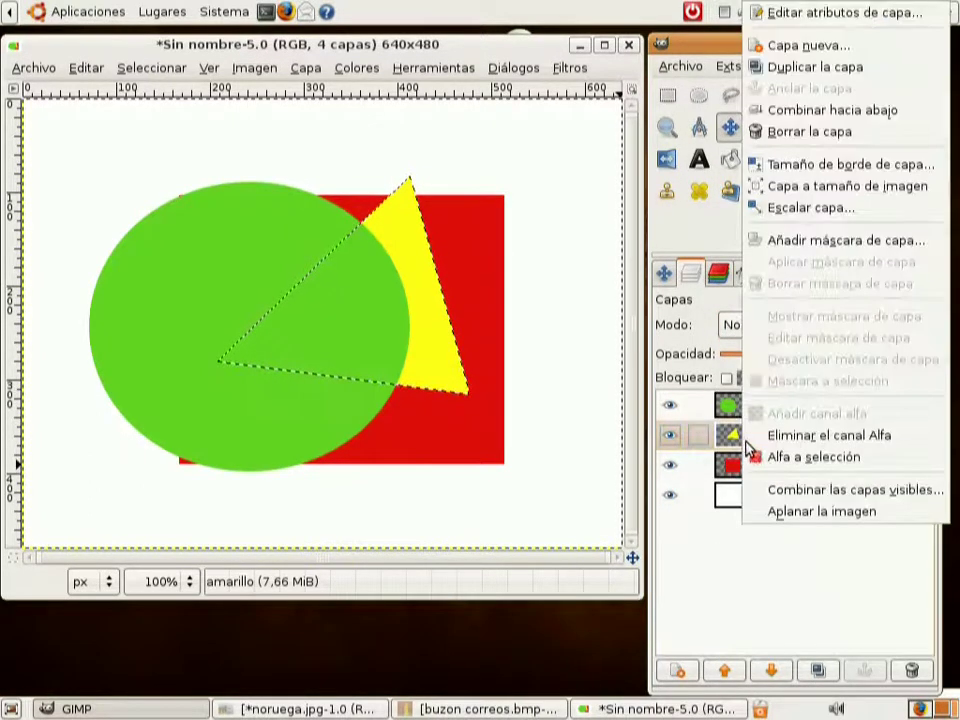
left_click(833, 110)
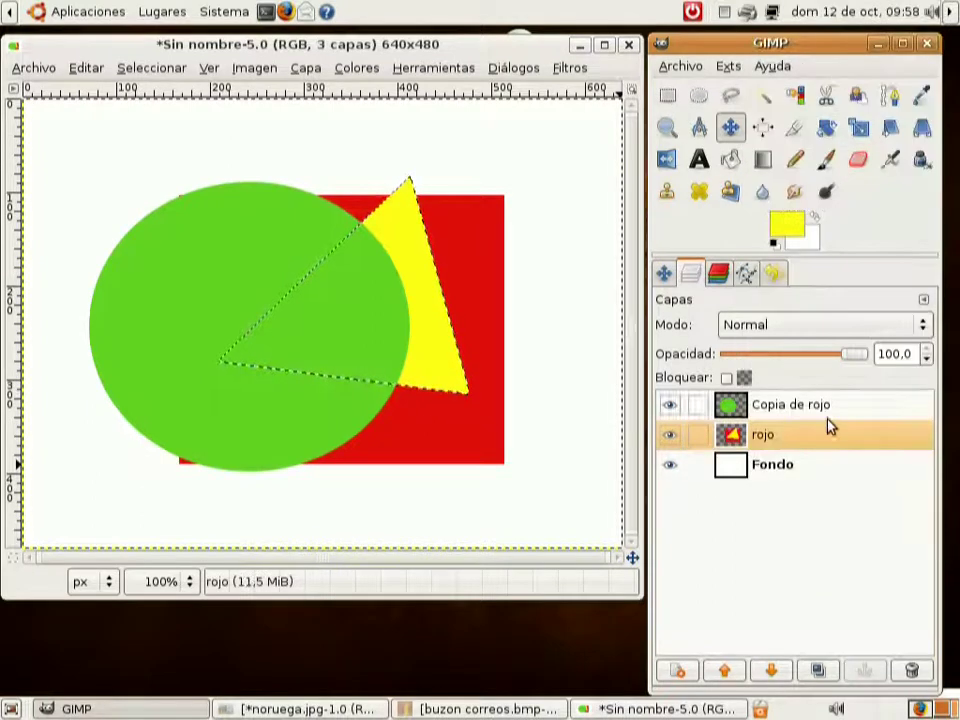
- Set the Copia de rojo layer's blend mode to Disolver
left_click(746, 412)
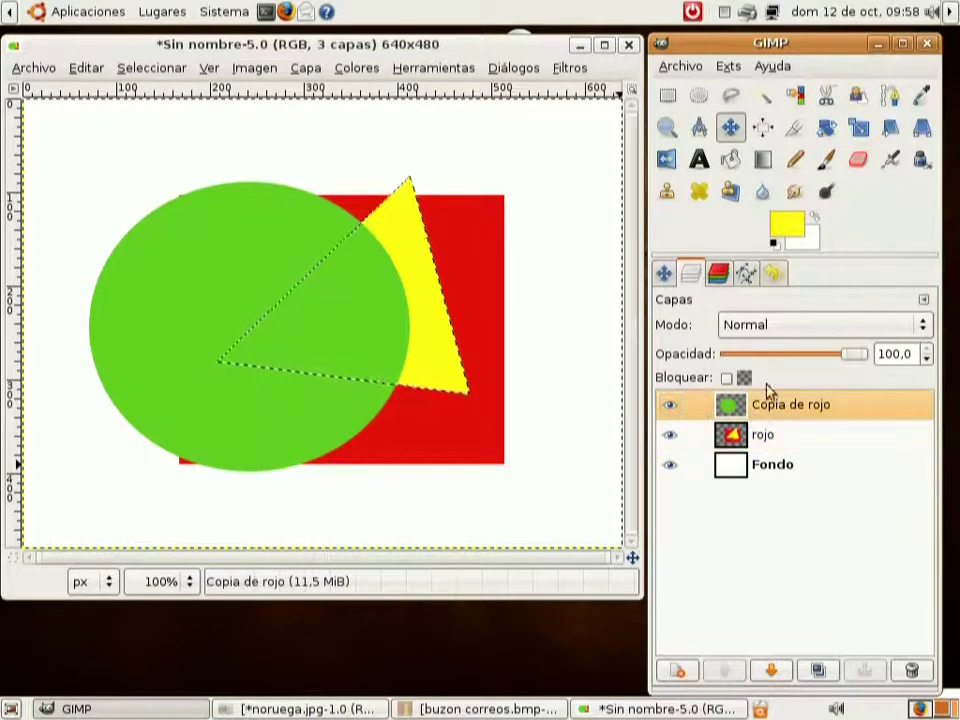
left_click(812, 330)
left_click(801, 370)
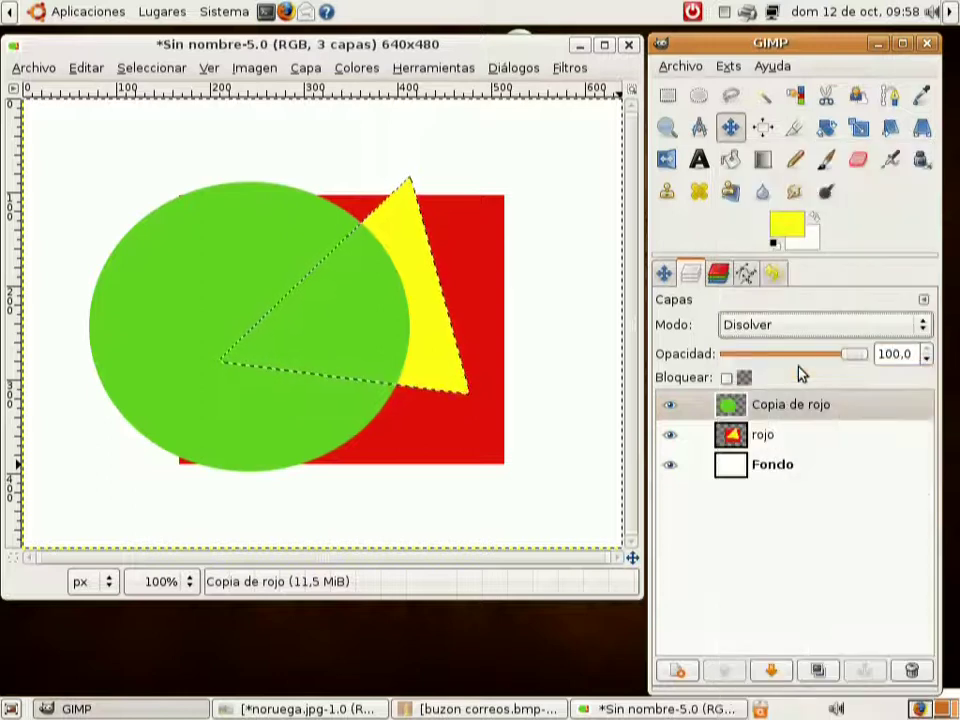
- Merge the rojo layer down into the Fondo layer
left_click(748, 445)
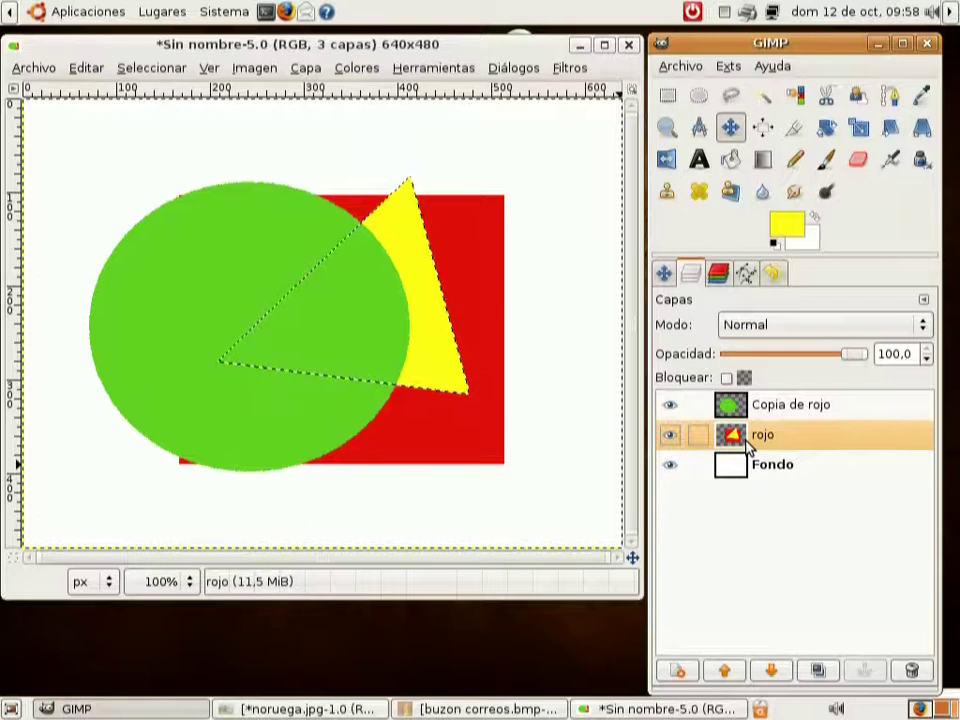
right_click(748, 445)
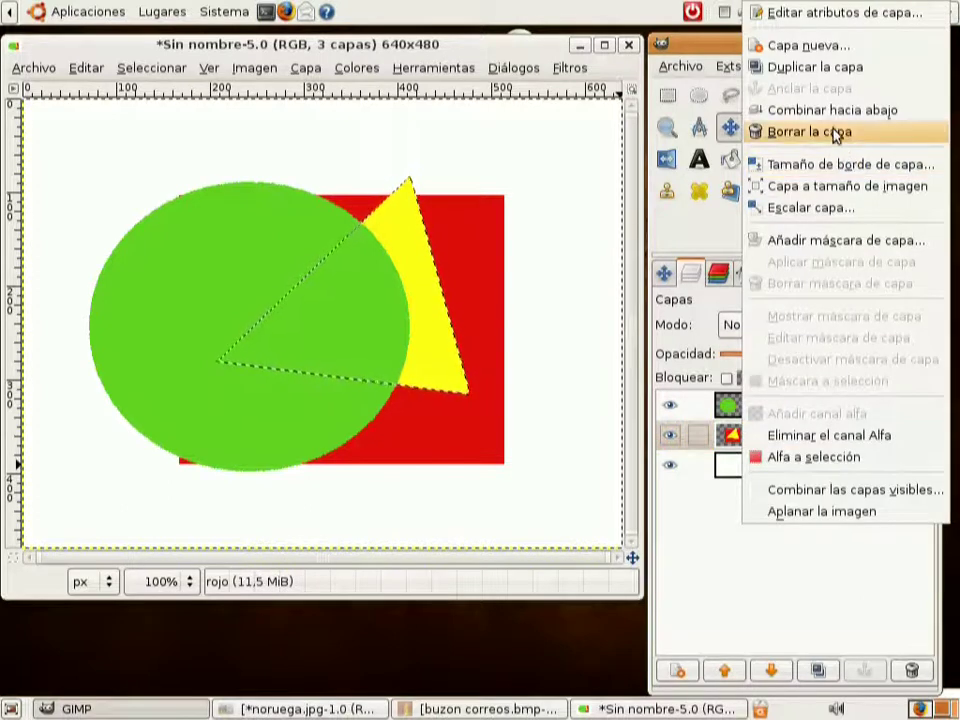
left_click(825, 112)
- Try the Multiplicar and Dividir blend modes on the Copia de rojo layer
left_click(748, 414)
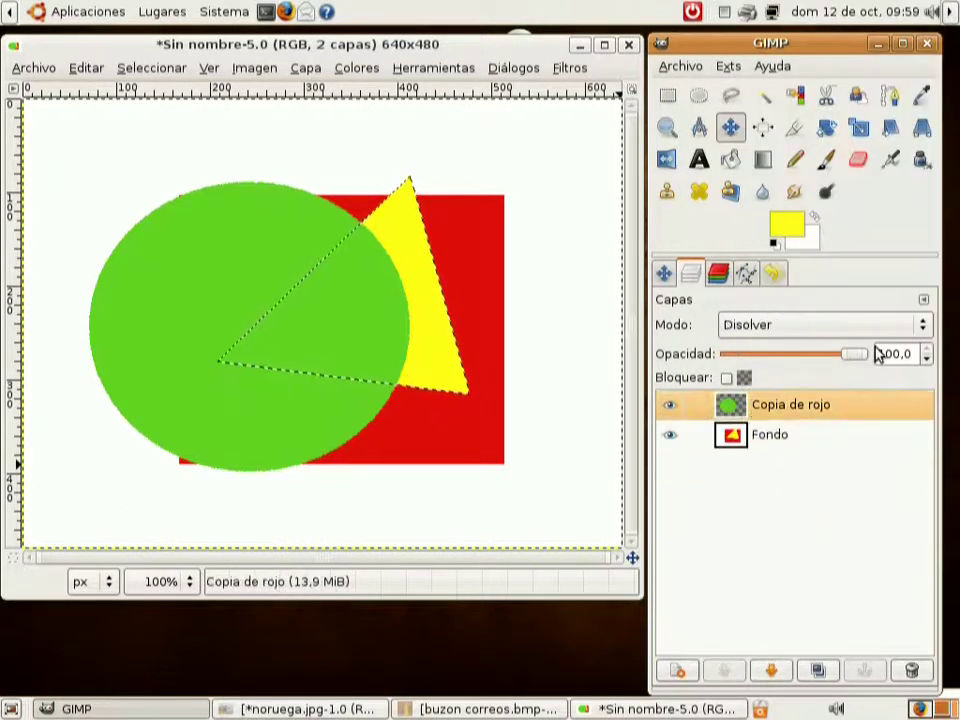
left_click(831, 324)
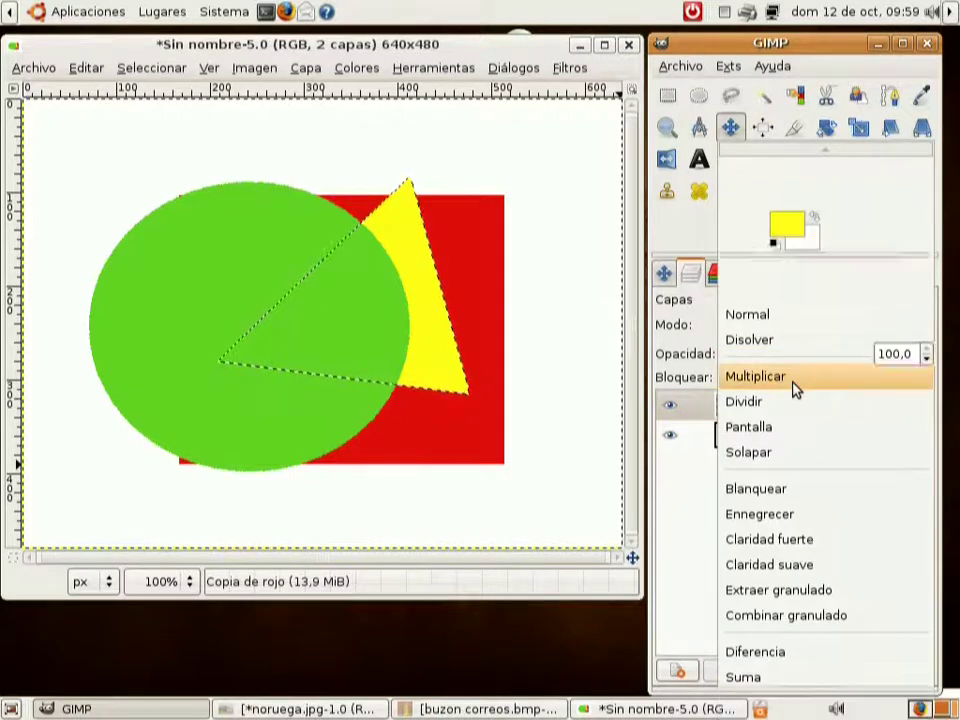
left_click(795, 388)
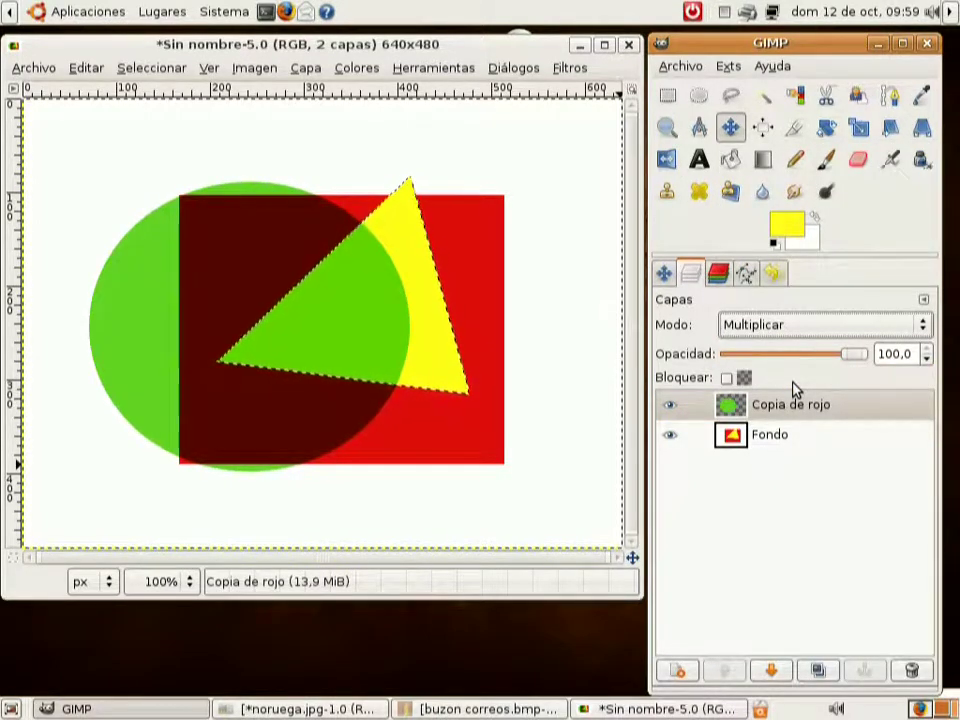
left_click(796, 326)
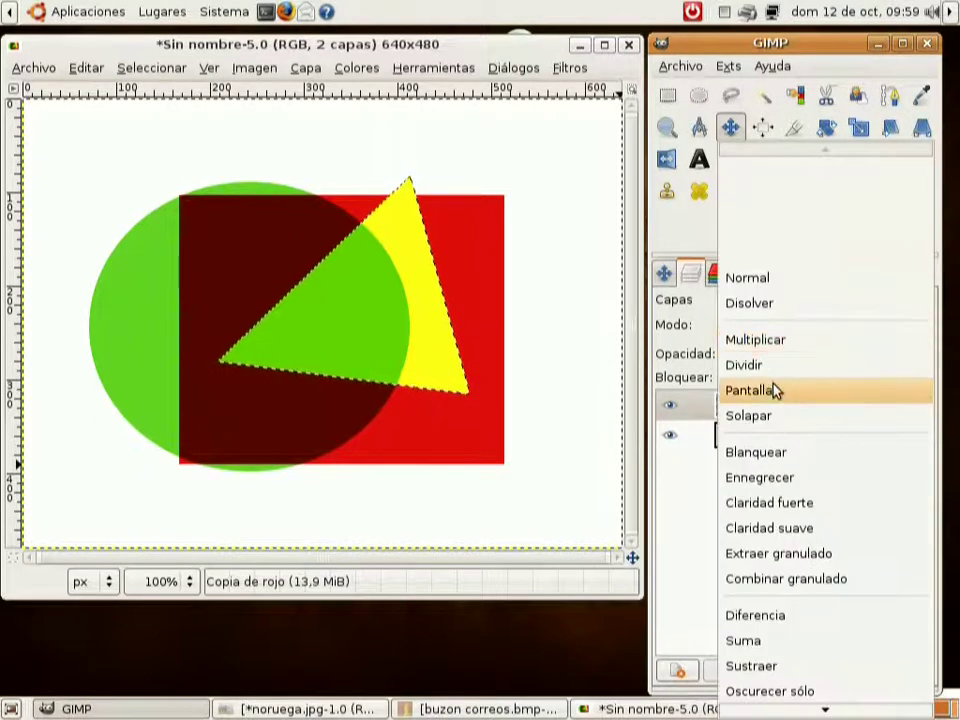
left_click(766, 368)
- Try Pantalla, Blanquear, Claridad suave and Claridad fuerte on the Copia de rojo layer, ending with its blend mode set to Diferencia
left_click(763, 326)
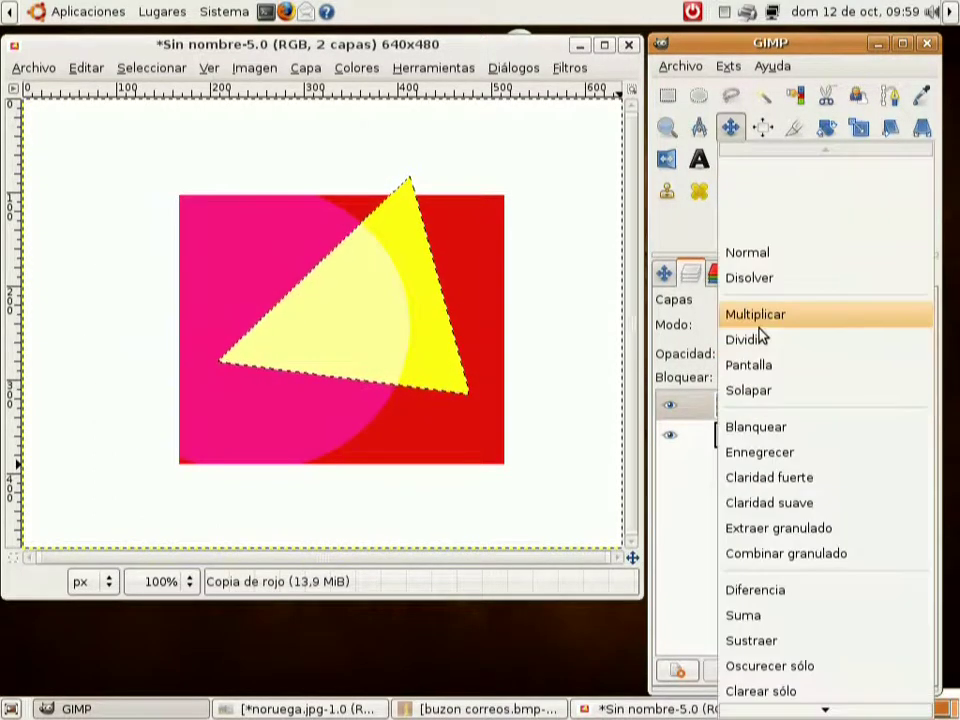
left_click(771, 375)
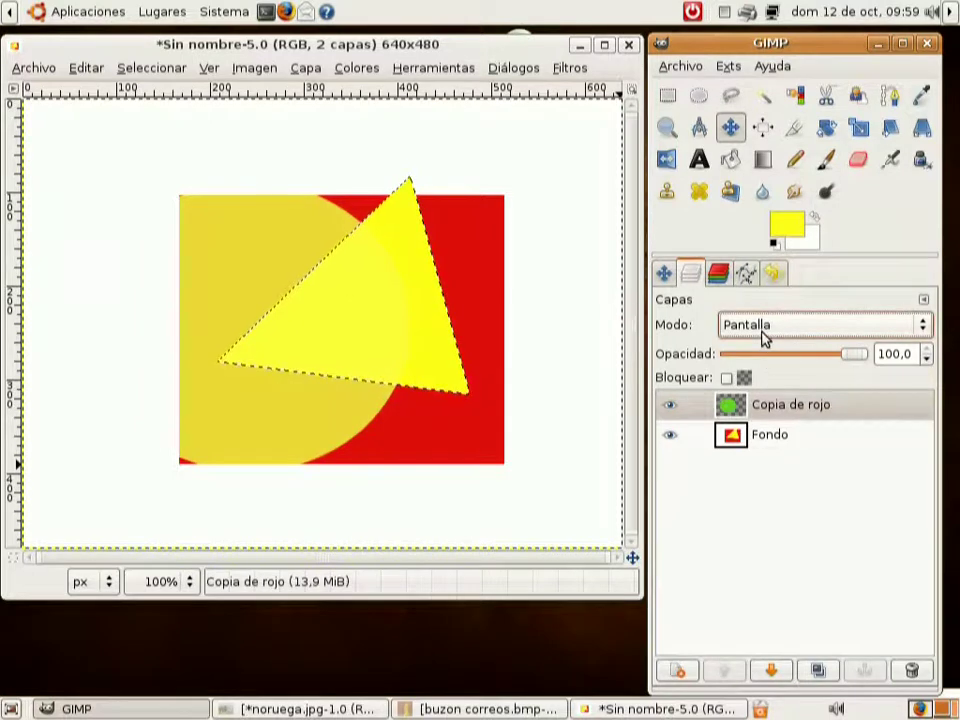
left_click(765, 335)
left_click(773, 402)
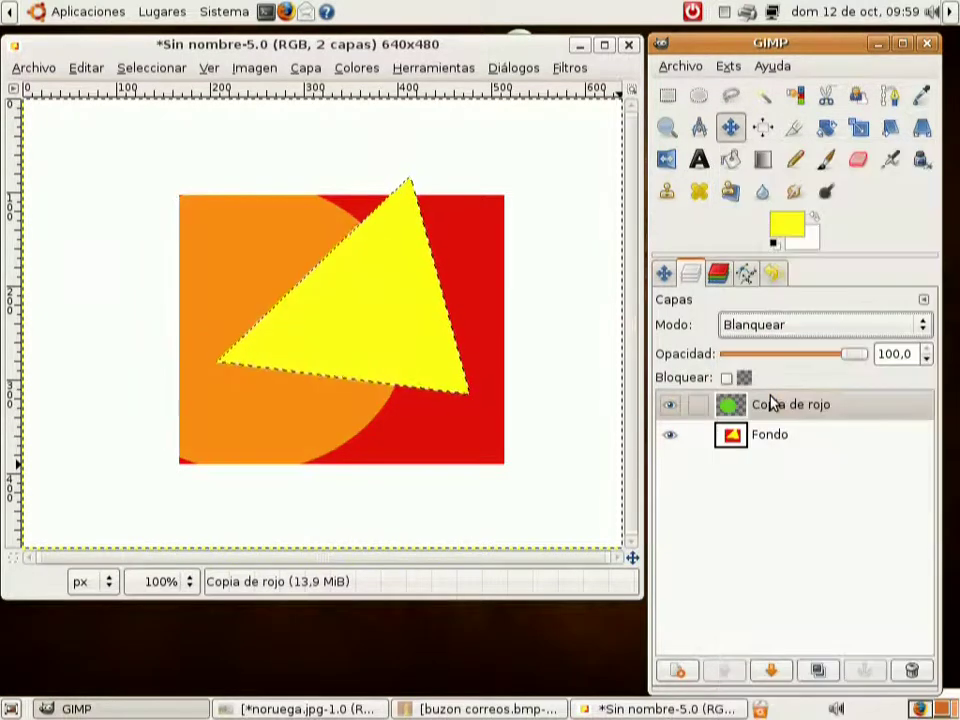
left_click(765, 326)
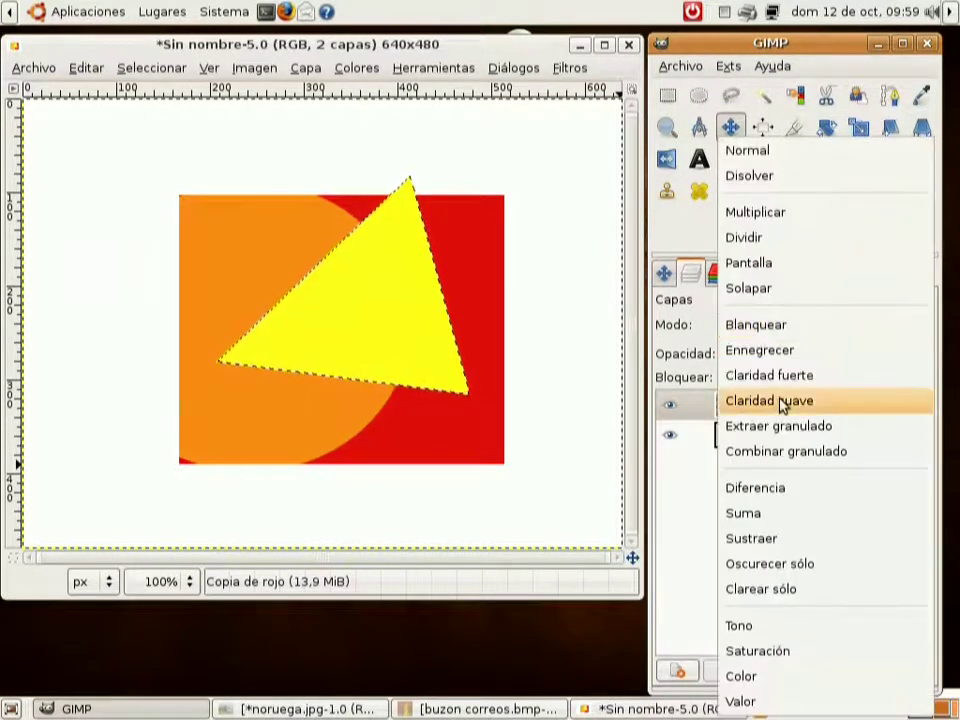
left_click(783, 403)
left_click(772, 328)
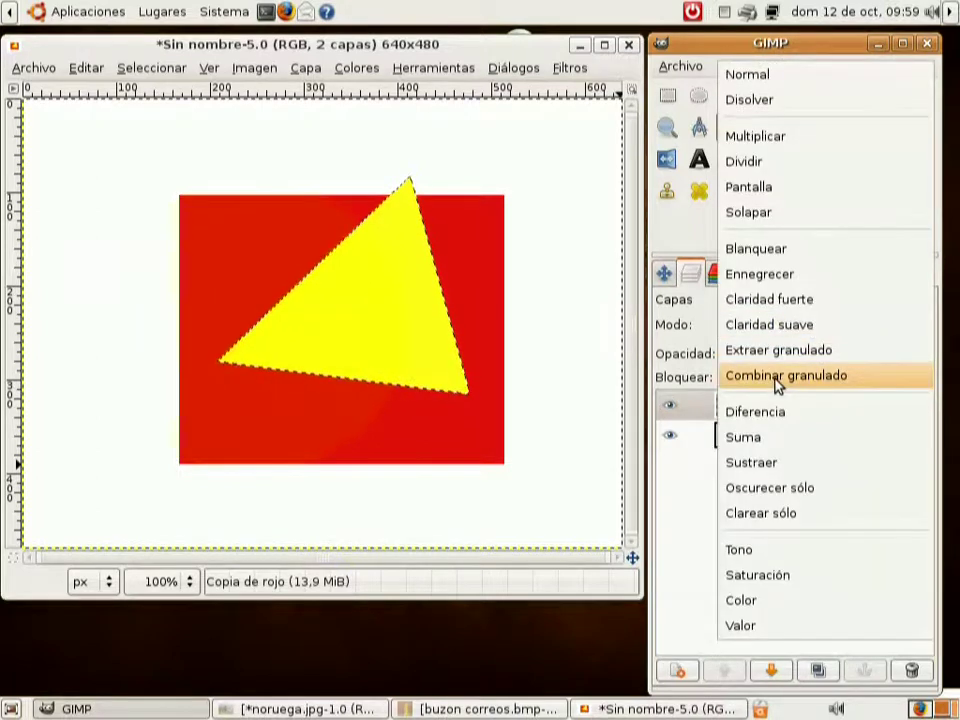
left_click(769, 300)
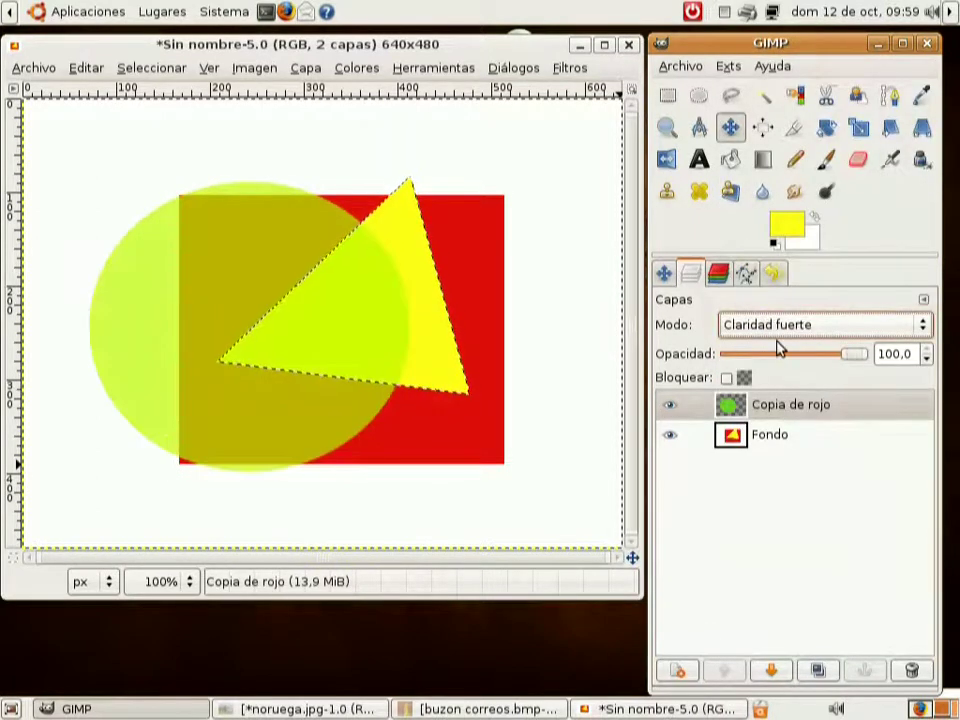
left_click(771, 328)
left_click(778, 446)
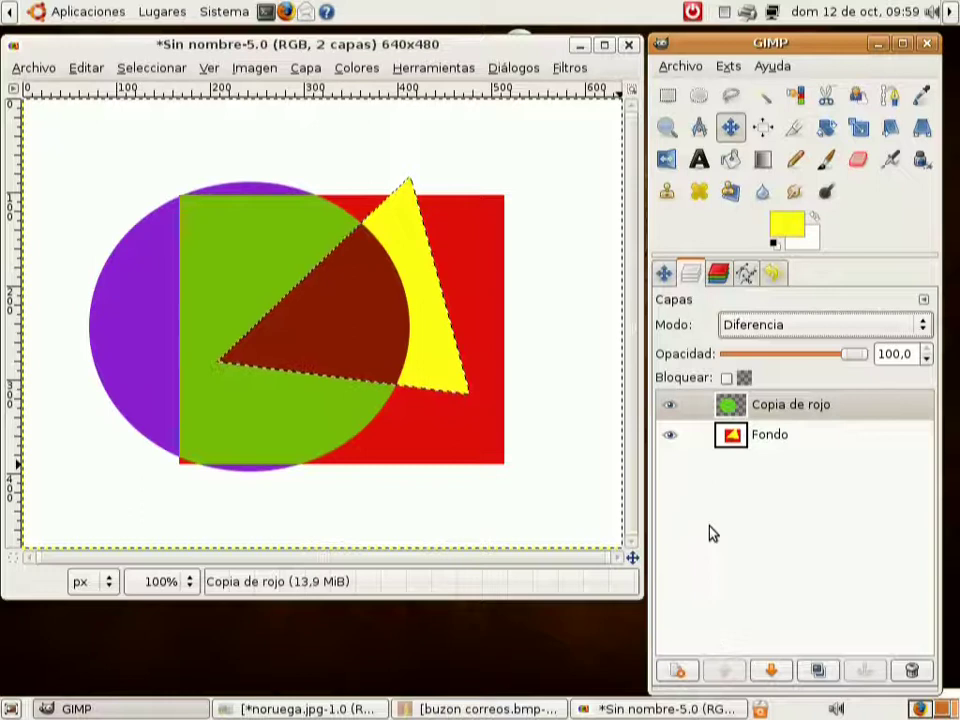
- Minimize the Sin nombre-5.0 and buzon correos.bmp images and bring the noruega.jpg image to the front
left_click(580, 45)
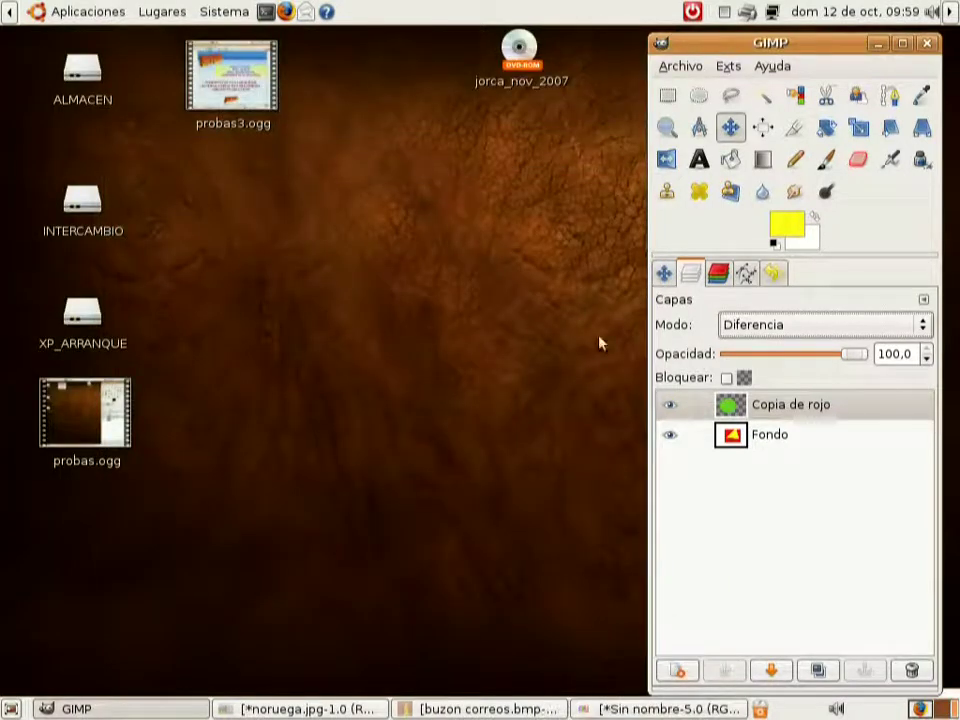
left_click(480, 709)
left_click(308, 709)
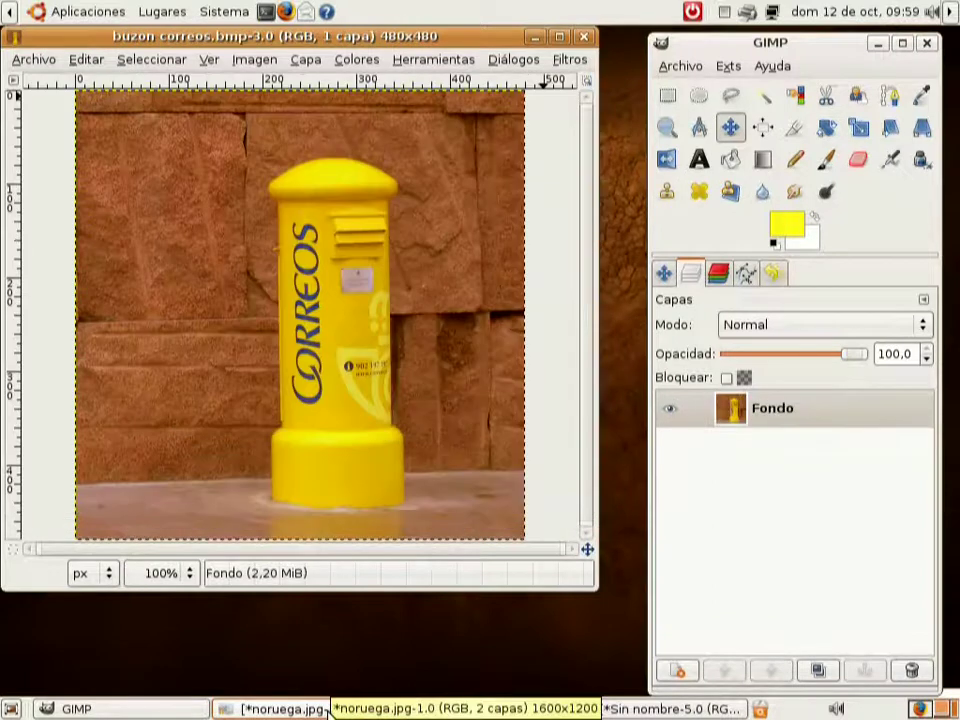
left_click(329, 711)
left_click(329, 711)
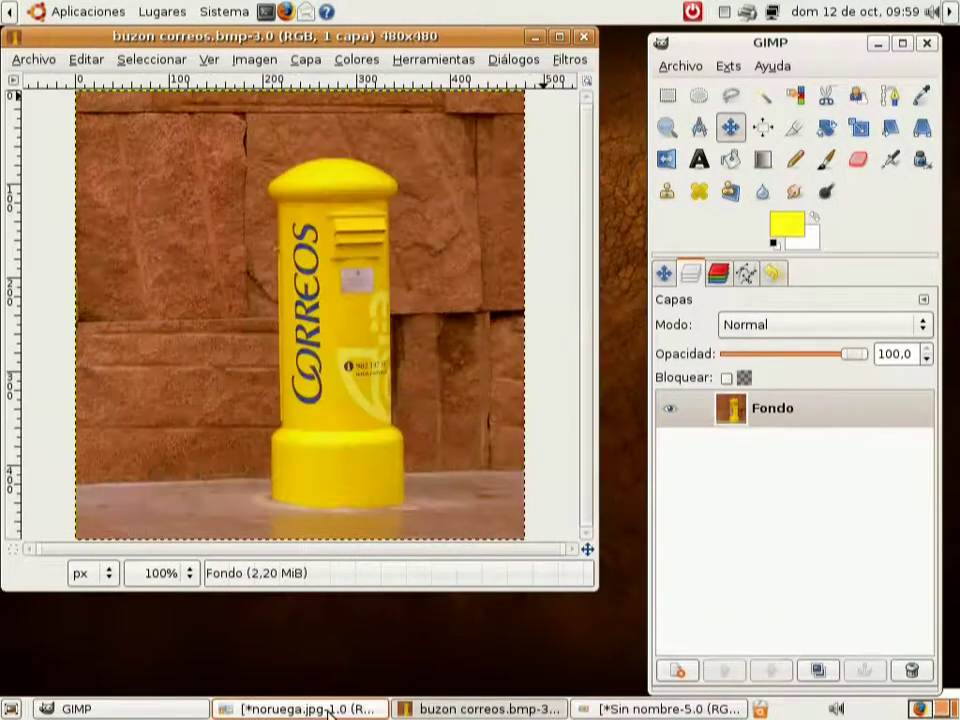
left_click(329, 711)
left_click(476, 582)
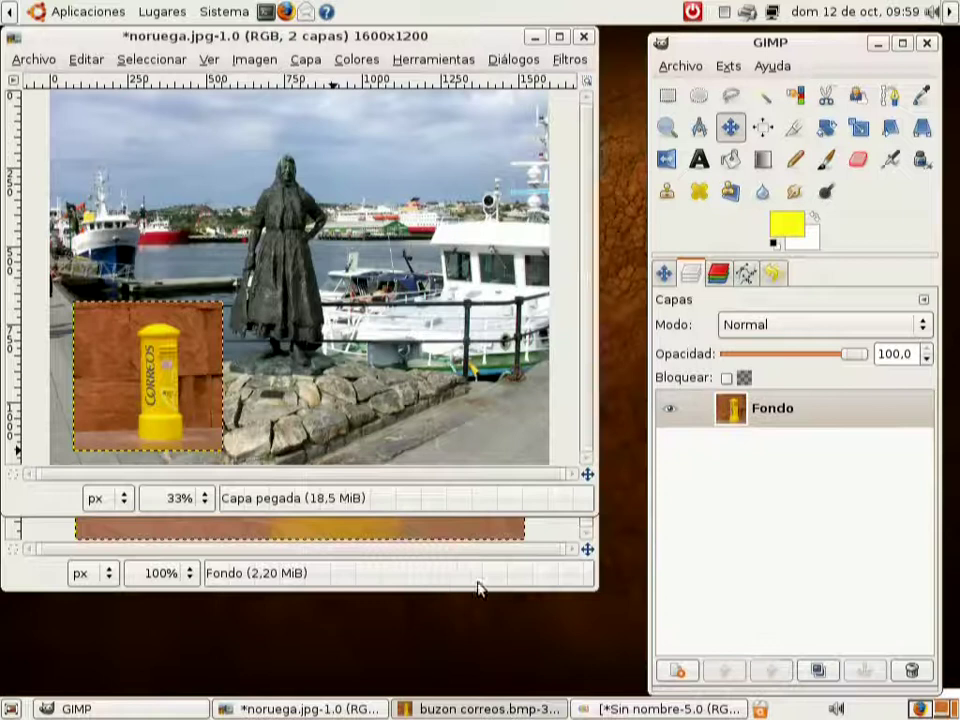
left_click(536, 37)
left_click(360, 711)
left_click(360, 711)
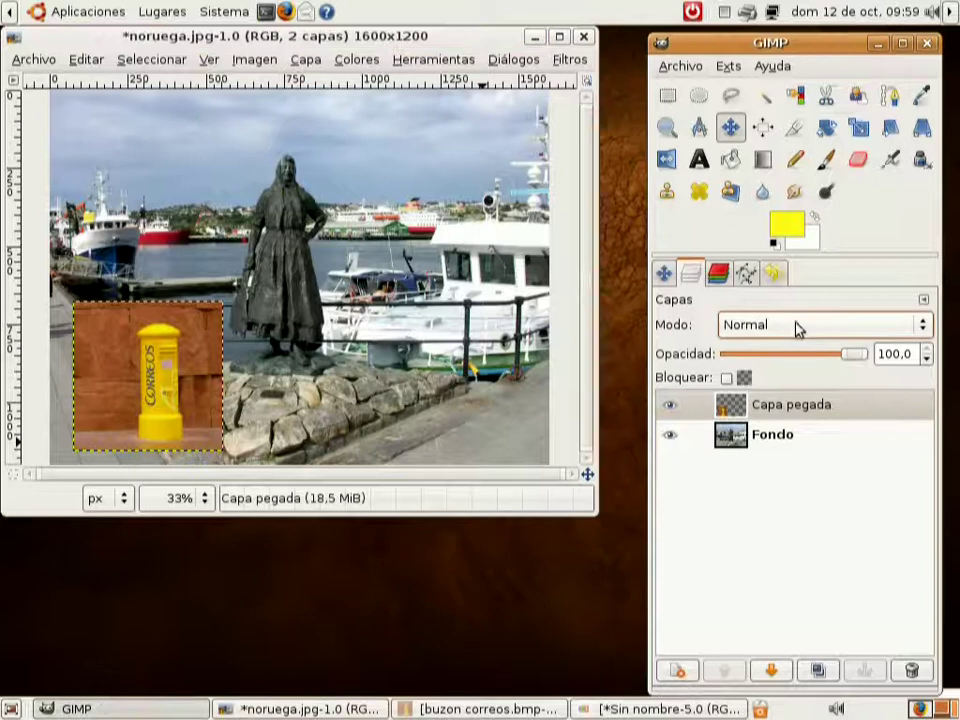
- Step the Capa pegada layer's blend mode through the whole list from Disolver onward, ending on Valor
scroll(800, 330, "down", 1)
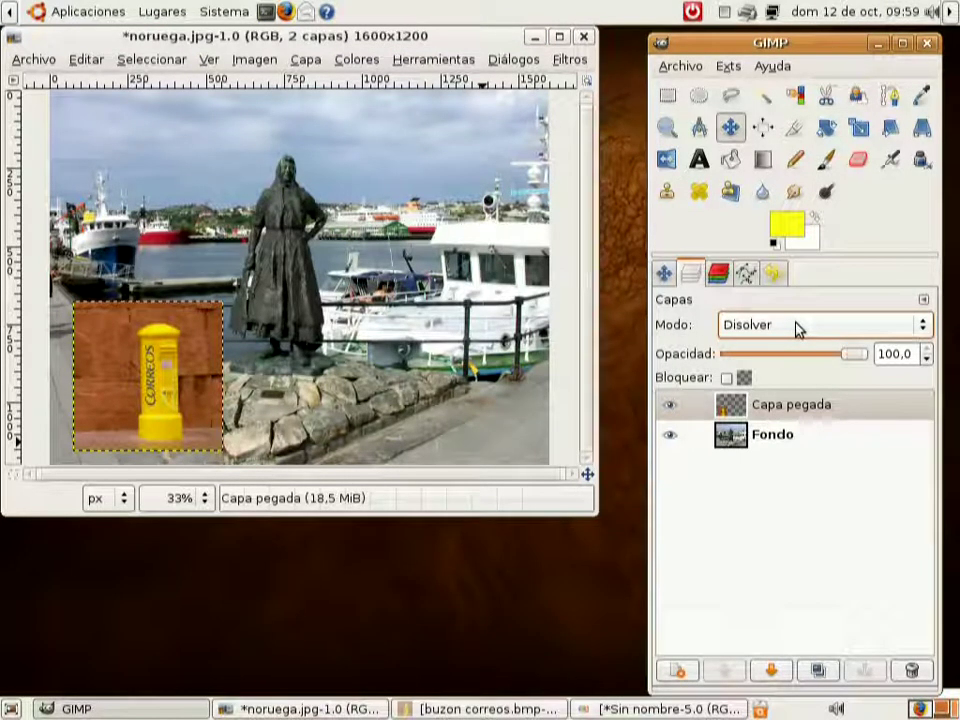
scroll(798, 328, "down", 1)
scroll(798, 328, "down", 1)
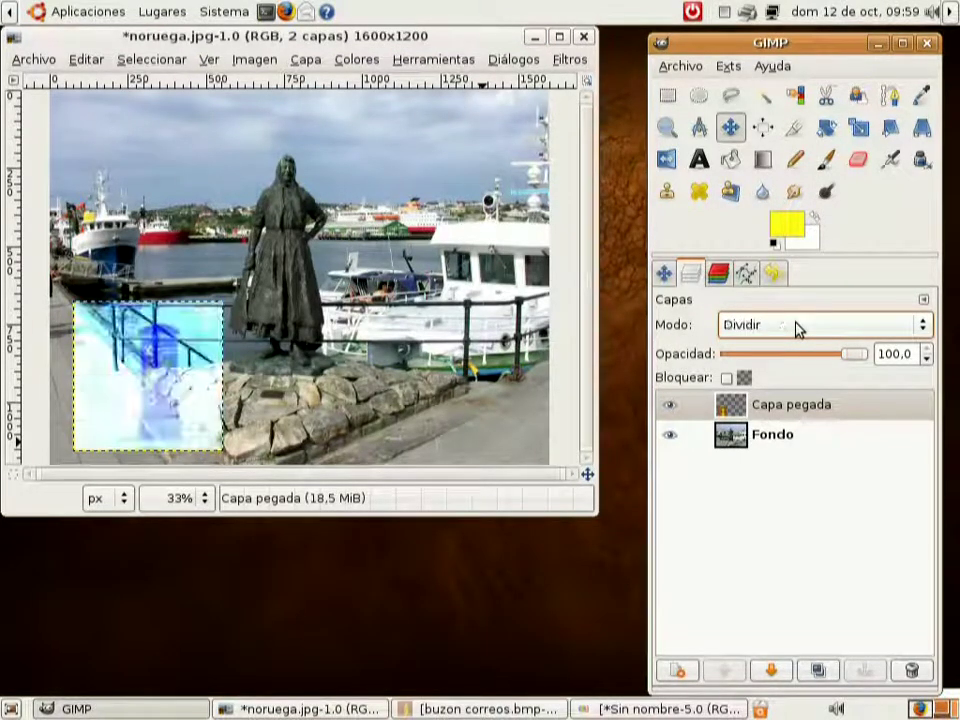
scroll(798, 328, "down", 1)
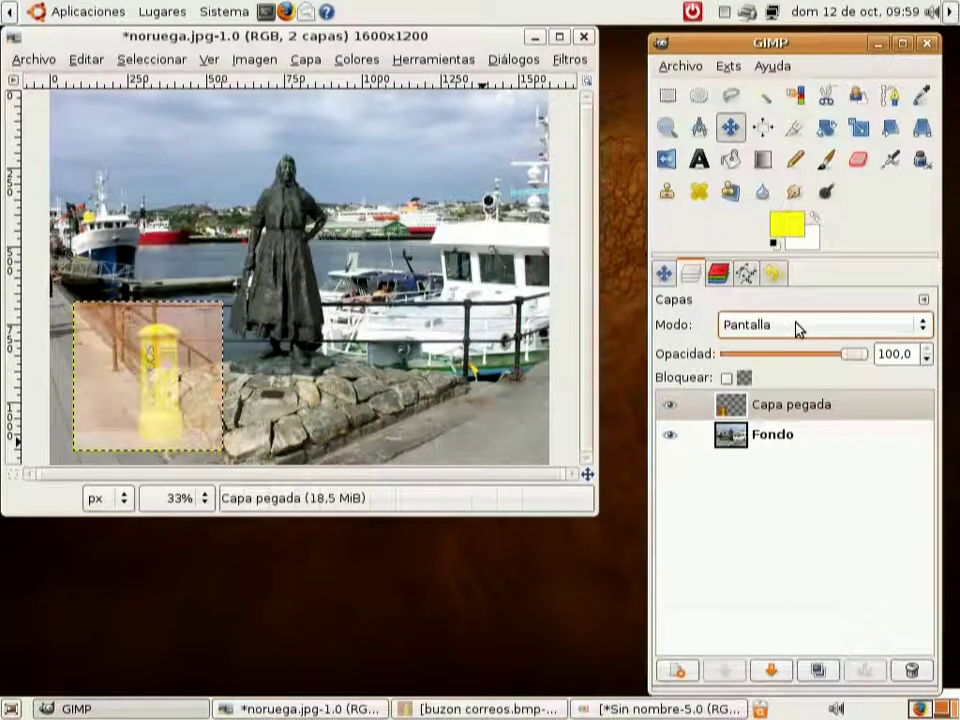
scroll(798, 328, "down", 1)
scroll(798, 328, "down", 1)
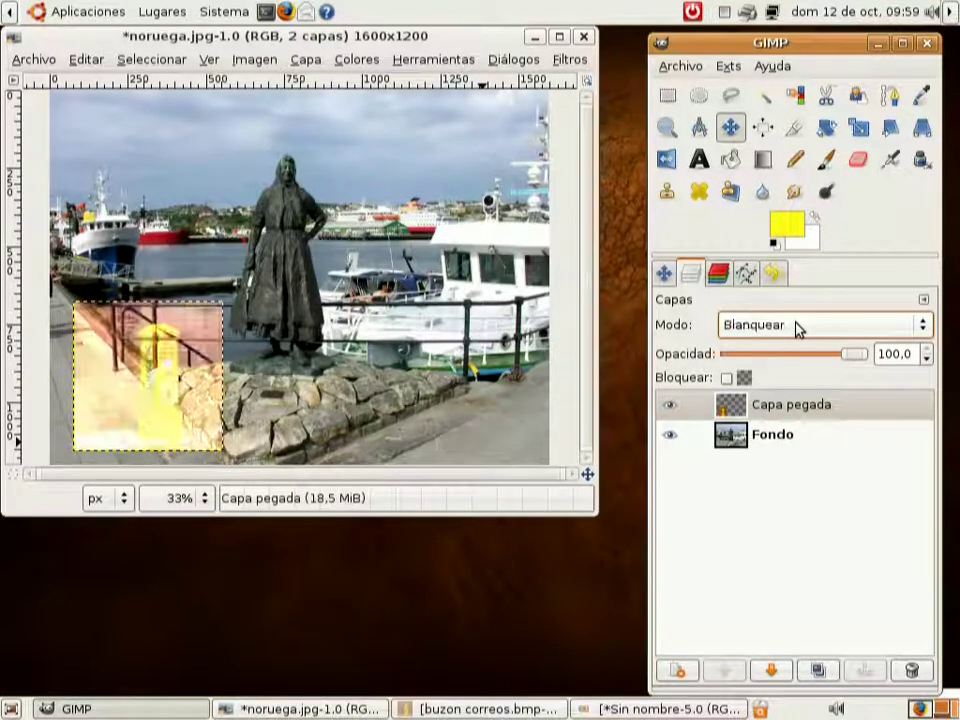
scroll(798, 328, "down", 1)
scroll(798, 328, "down", 1)
scroll(798, 328, "down", 1)
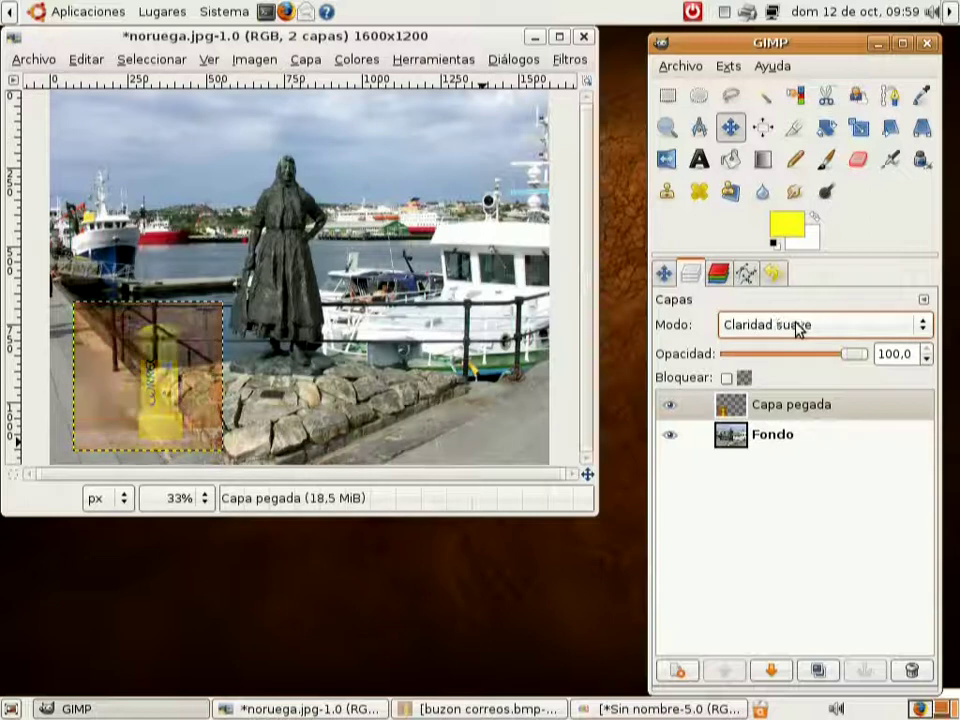
scroll(798, 328, "down", 1)
scroll(798, 328, "down", 1)
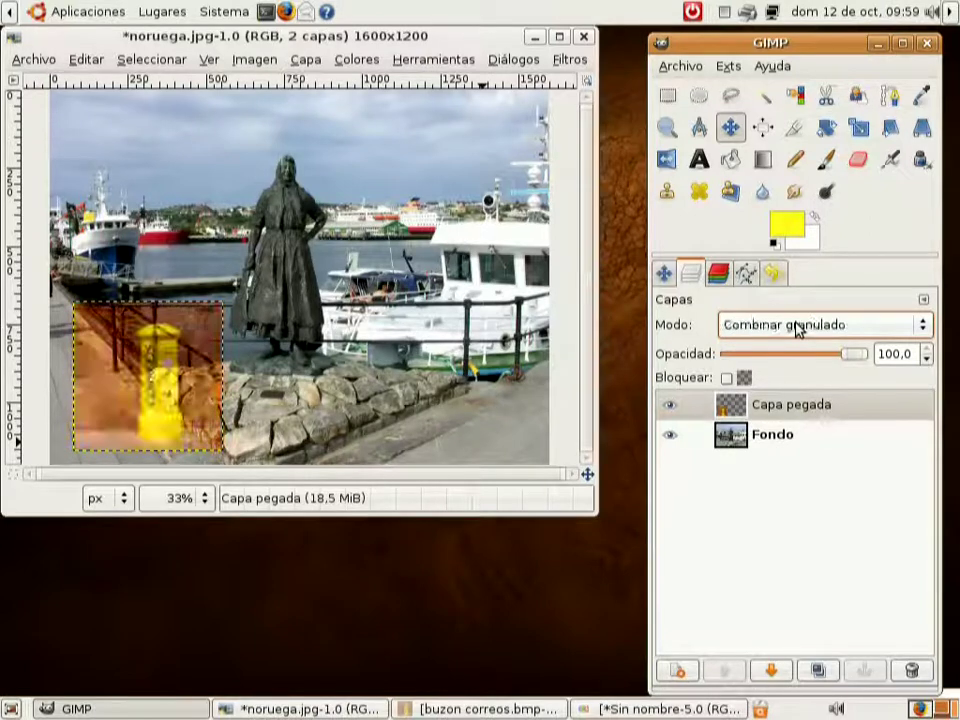
scroll(798, 328, "down", 1)
scroll(798, 328, "down", 1)
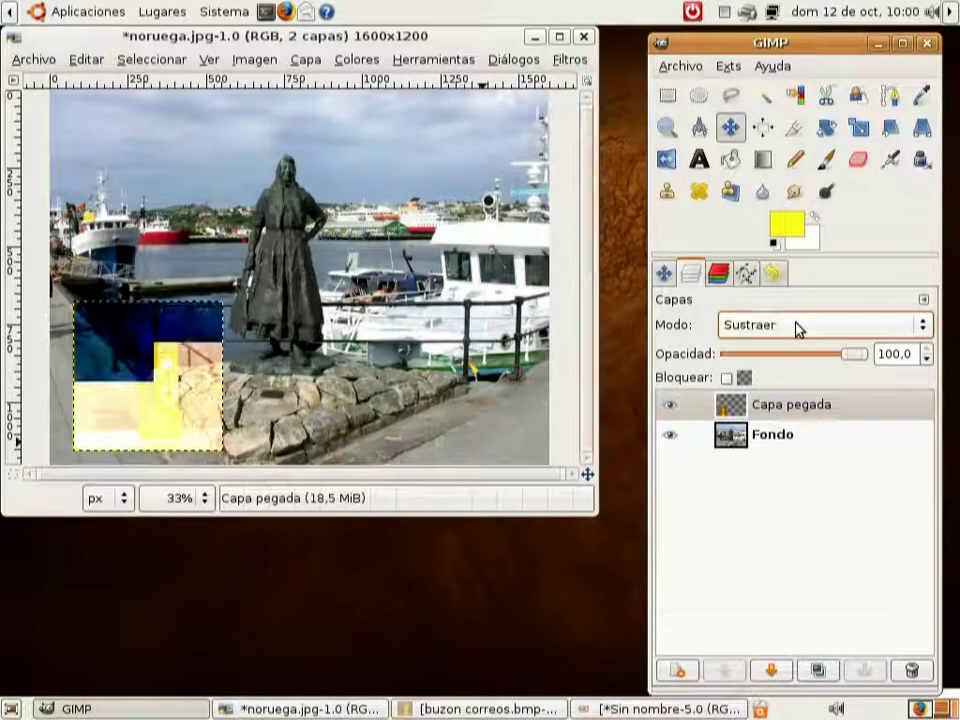
scroll(798, 328, "down", 1)
scroll(798, 328, "down", 1)
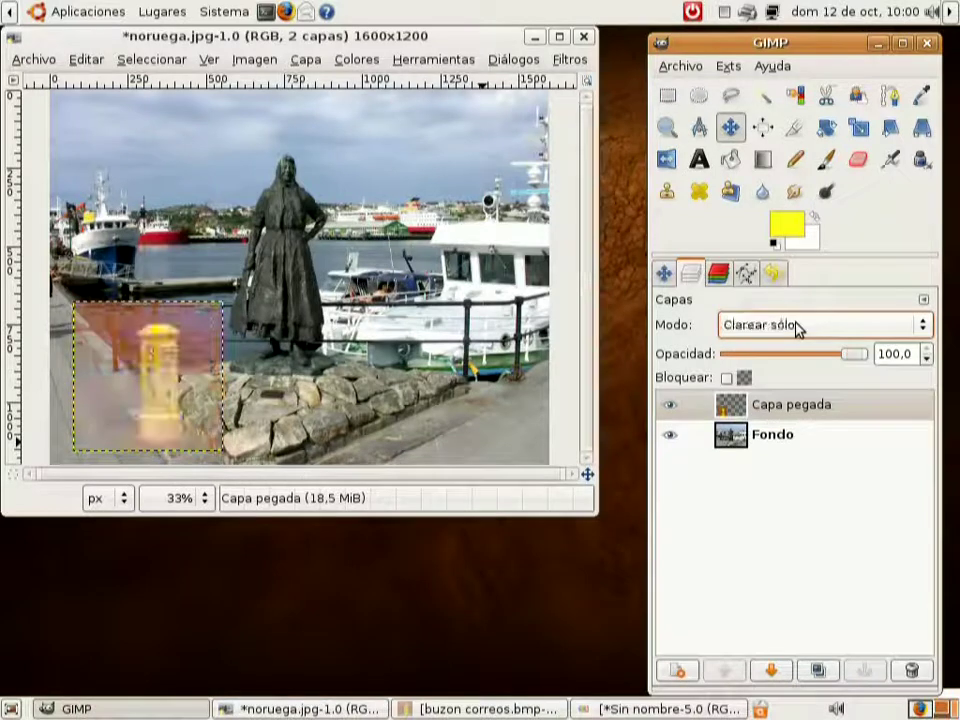
scroll(798, 328, "down", 1)
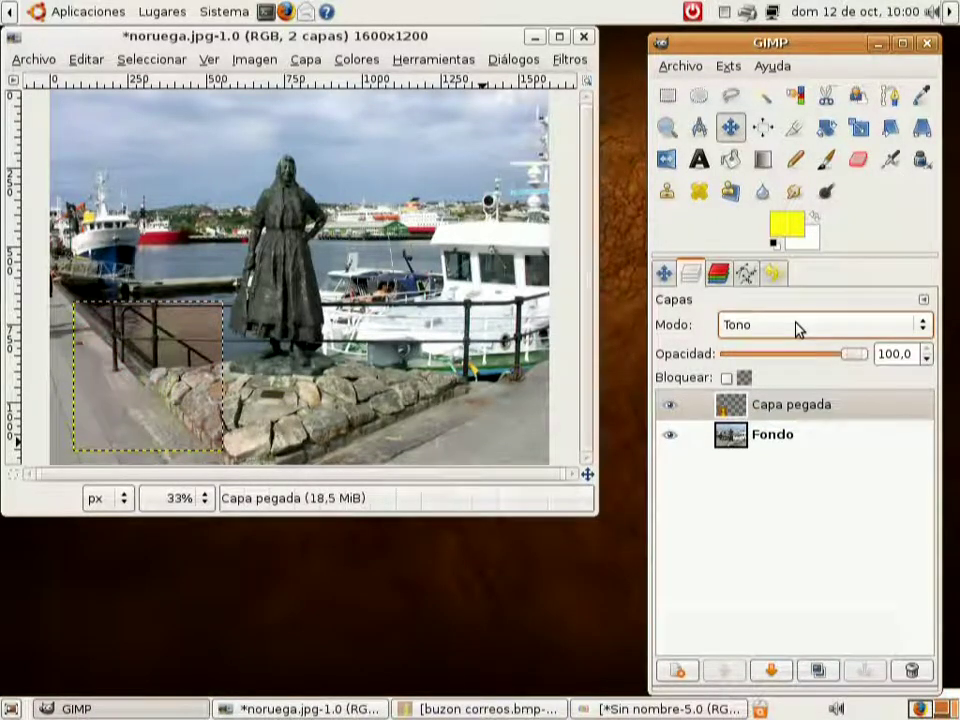
scroll(798, 329, "down", 1)
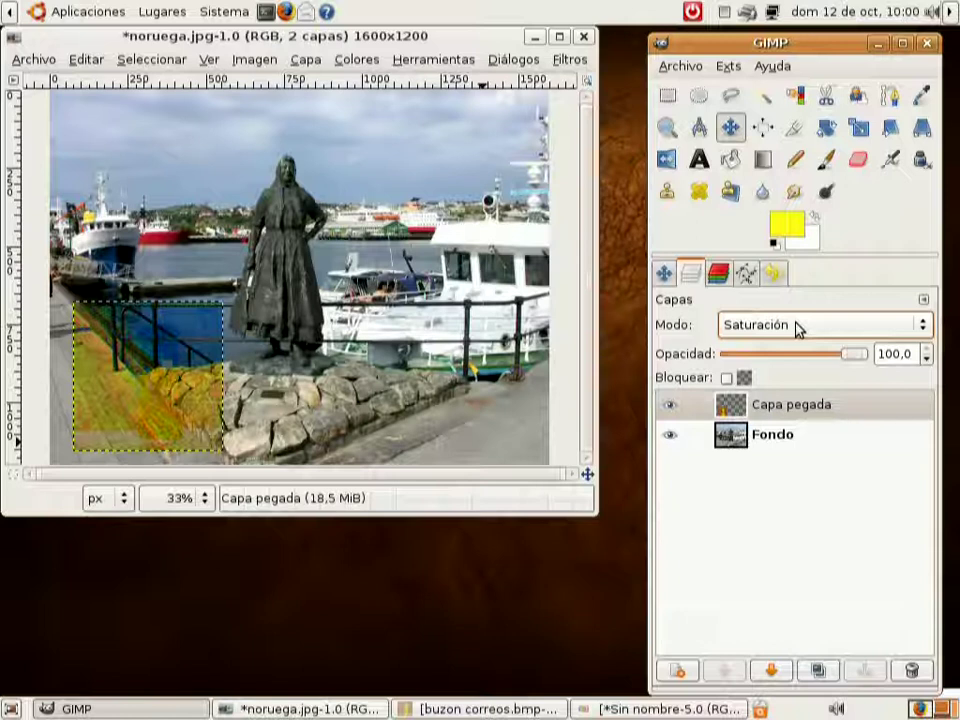
scroll(798, 329, "down", 1)
scroll(798, 329, "down", 1)
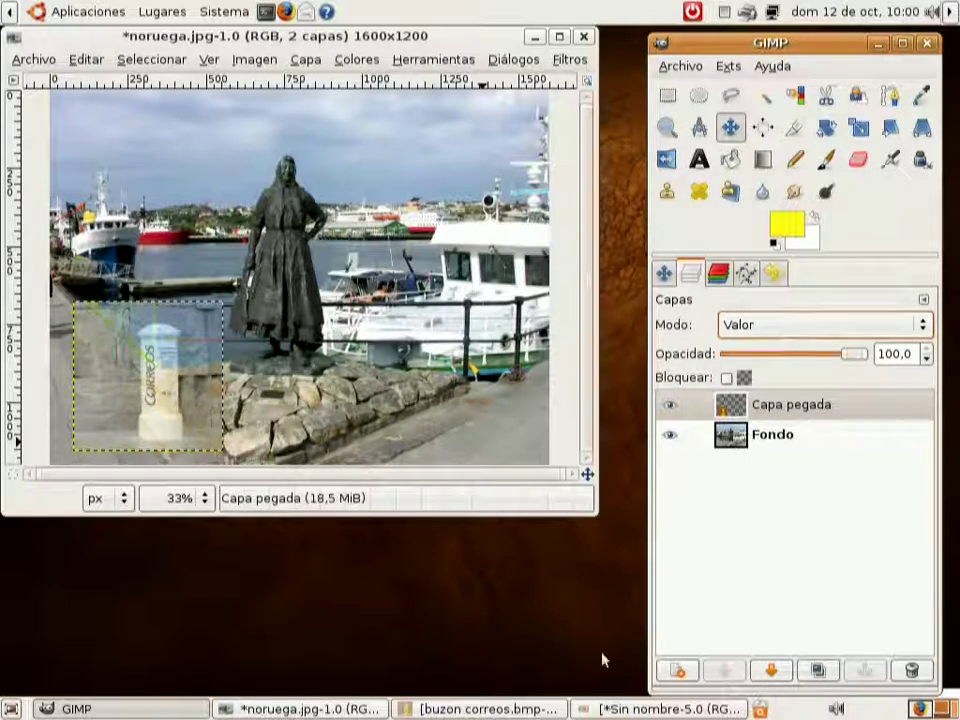
left_click(305, 60)
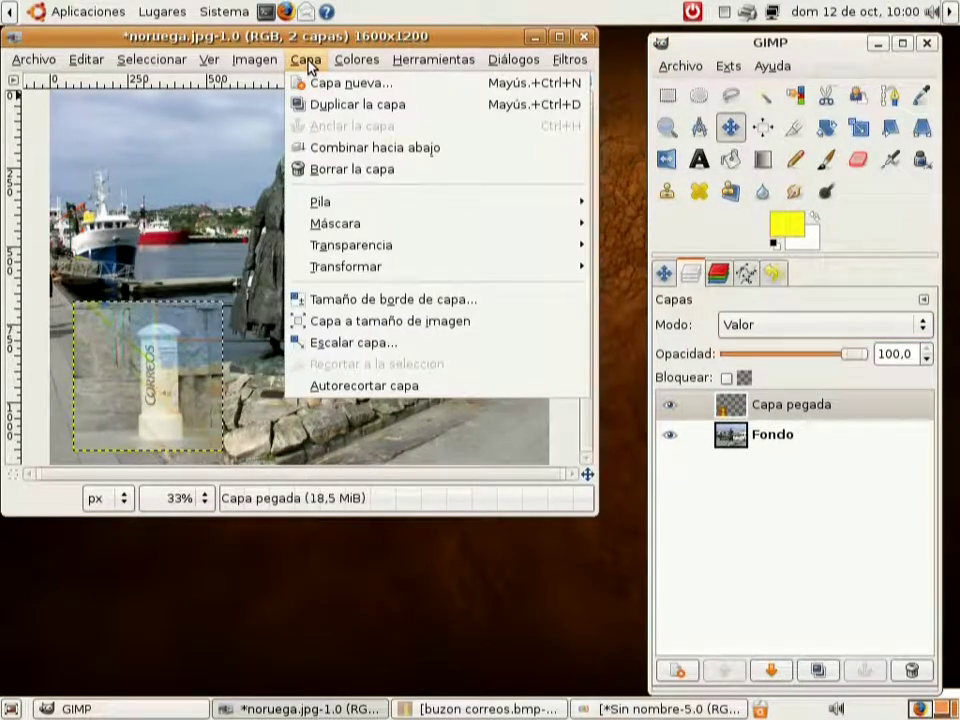
mouse_move(358, 62)
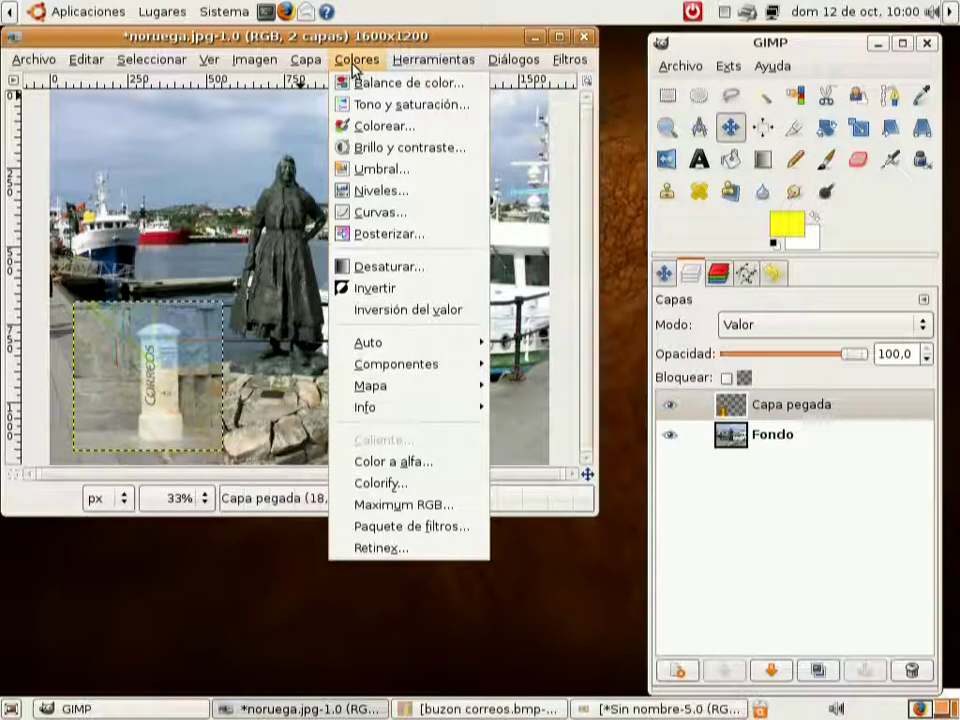
mouse_move(306, 60)
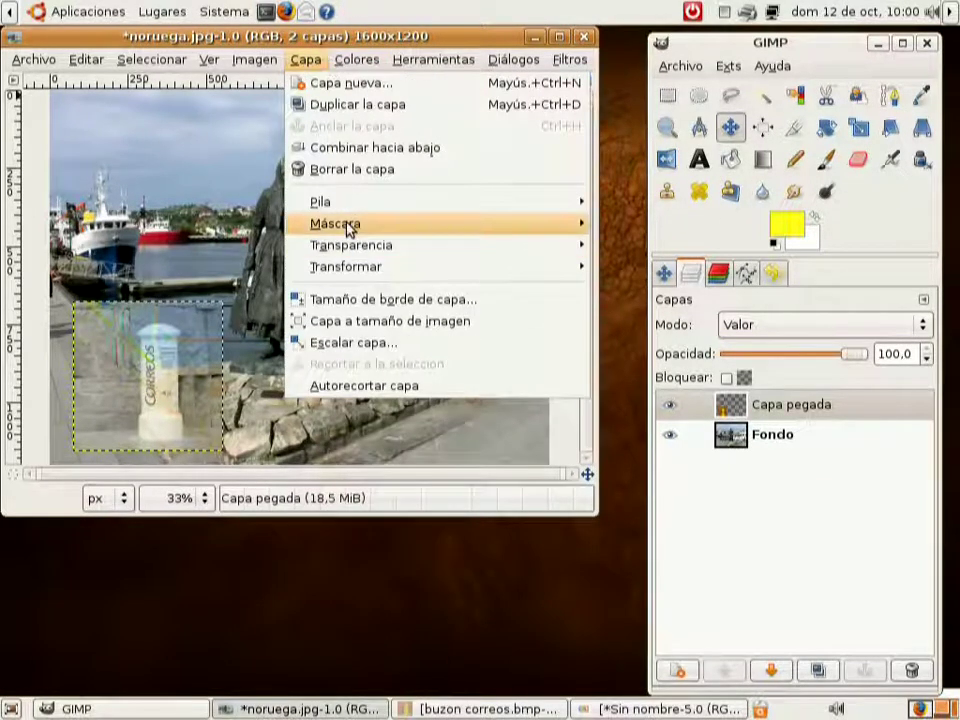
mouse_move(347, 229)
mouse_move(362, 266)
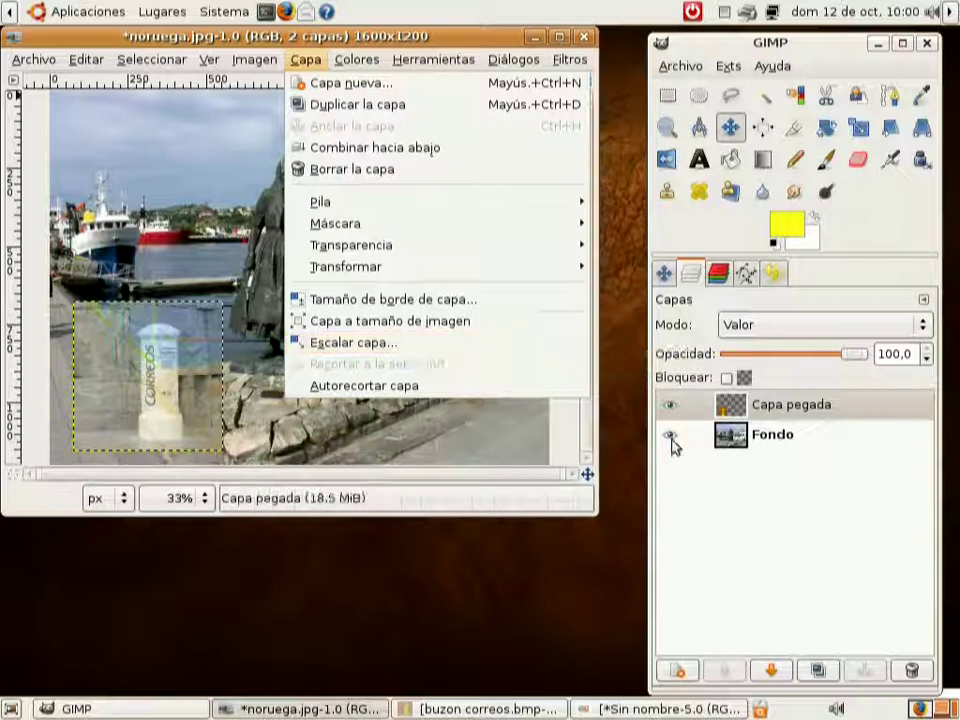
left_click(572, 312)
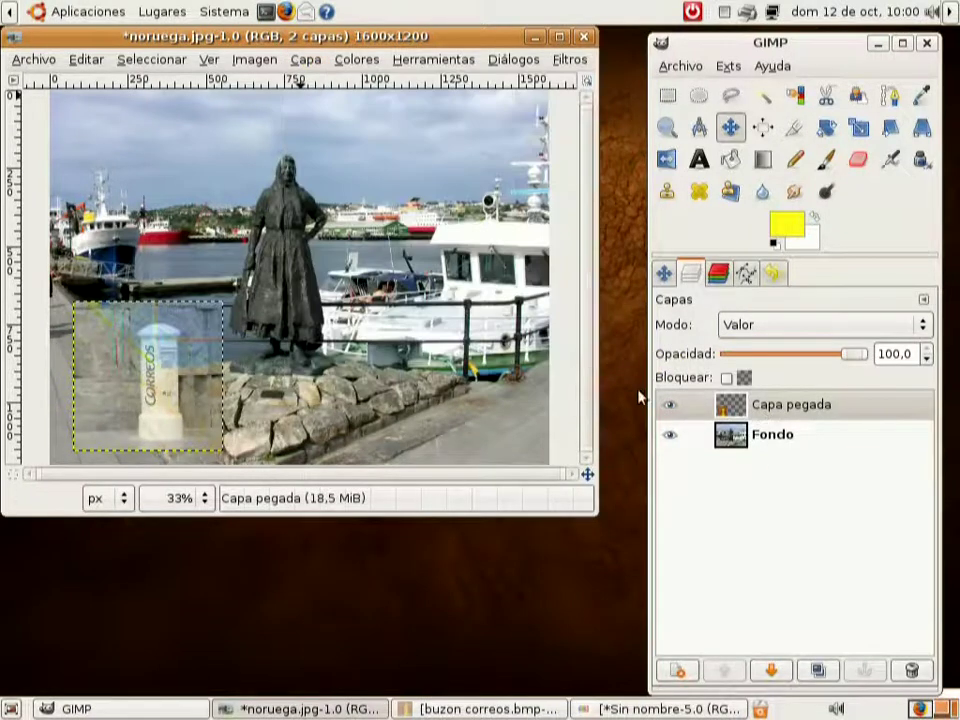
left_click(305, 60)
left_click(366, 352)
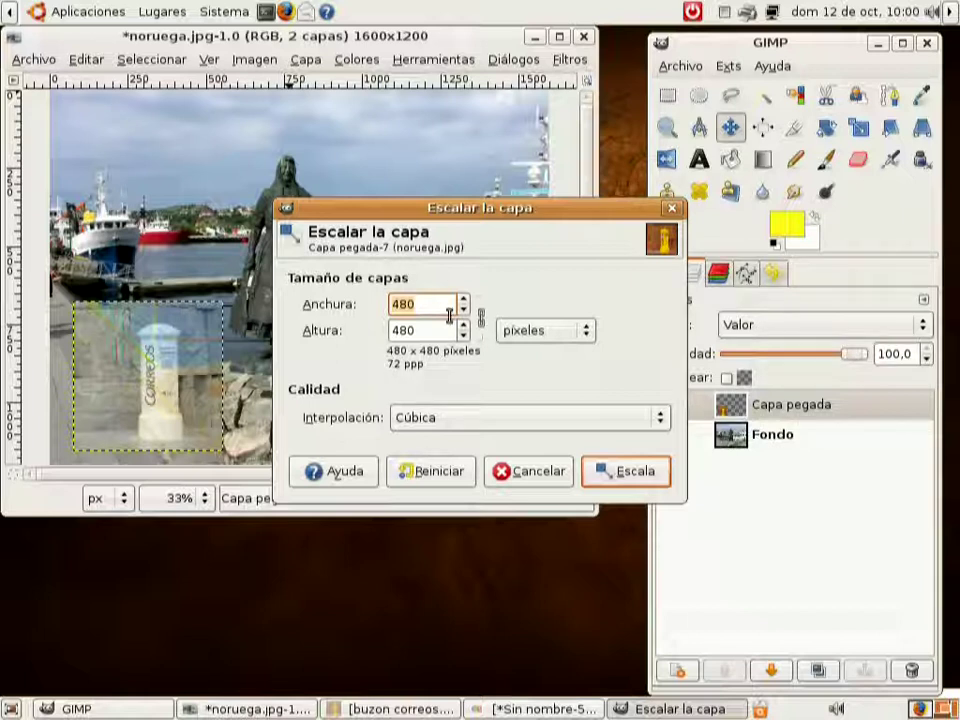
type("20")
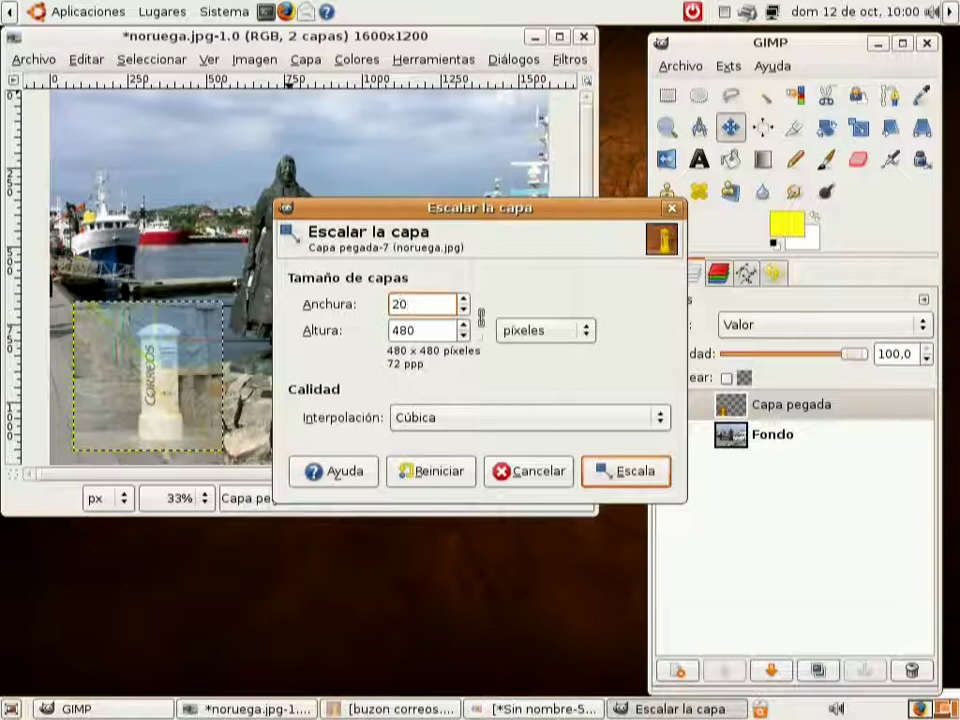
type("1")
left_click(545, 340)
left_click(538, 353)
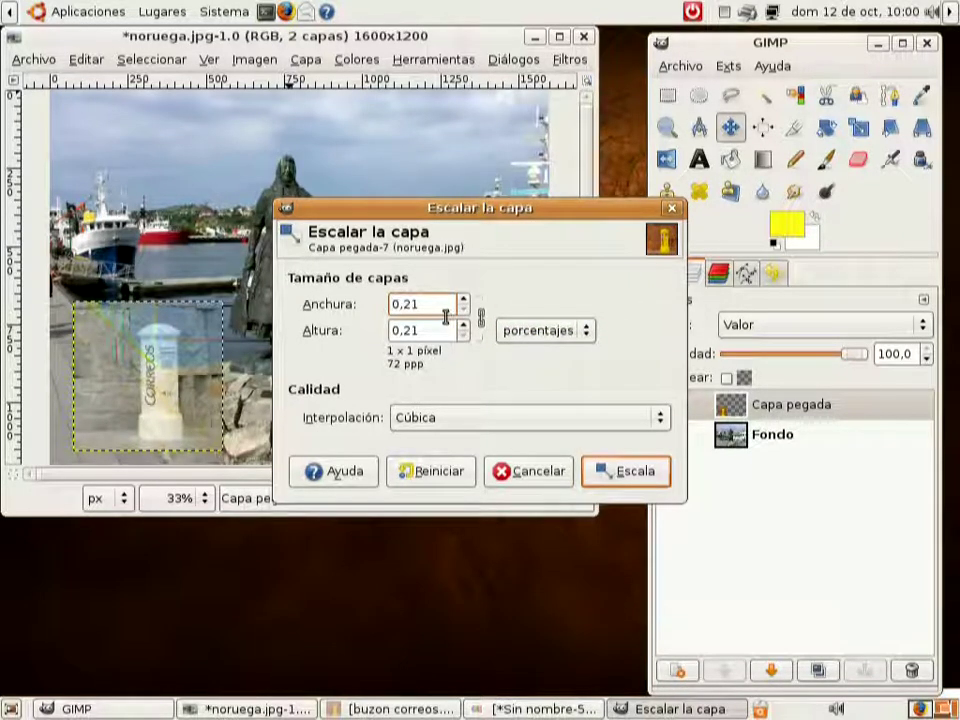
left_click(538, 470)
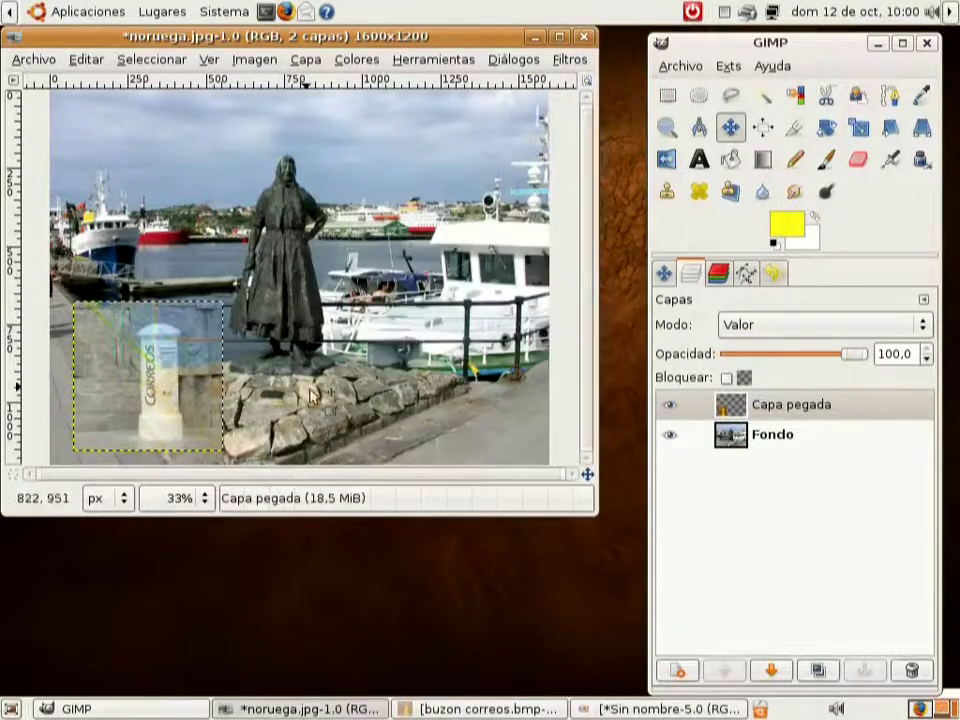
- Scale the Capa pegada layer to 40 percent in both width and height, keeping the proportions linked
left_click(305, 60)
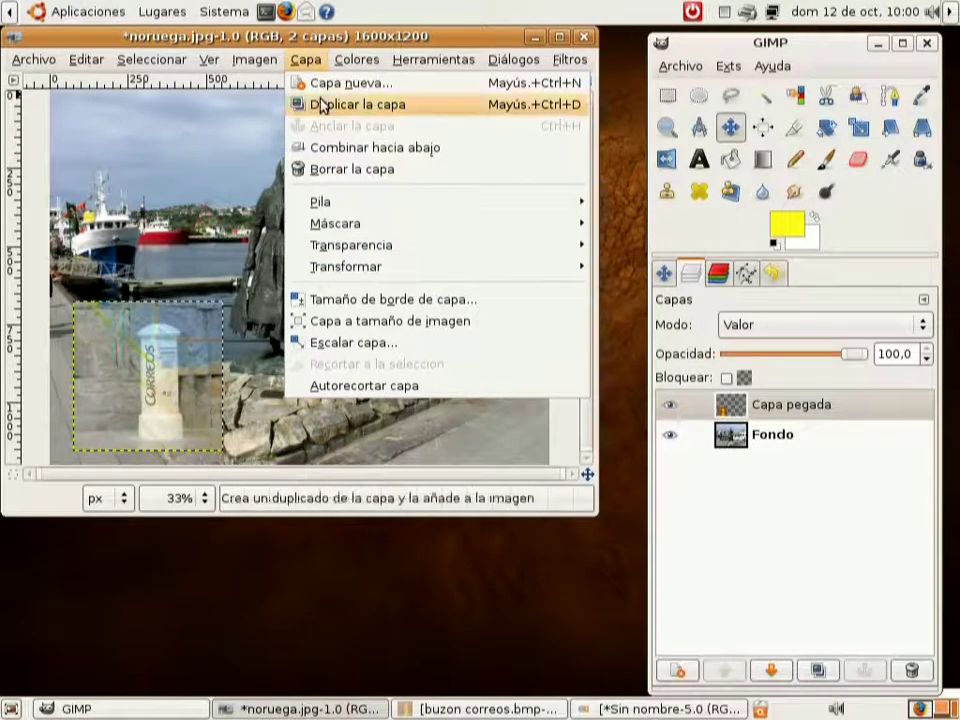
left_click(372, 345)
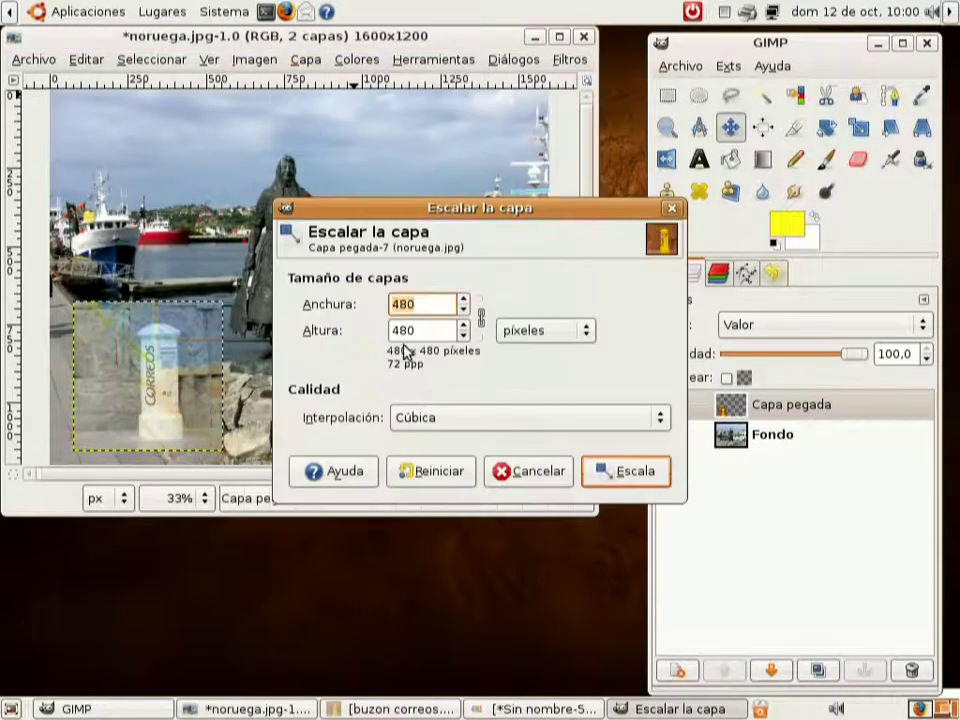
left_click(513, 344)
left_click(538, 356)
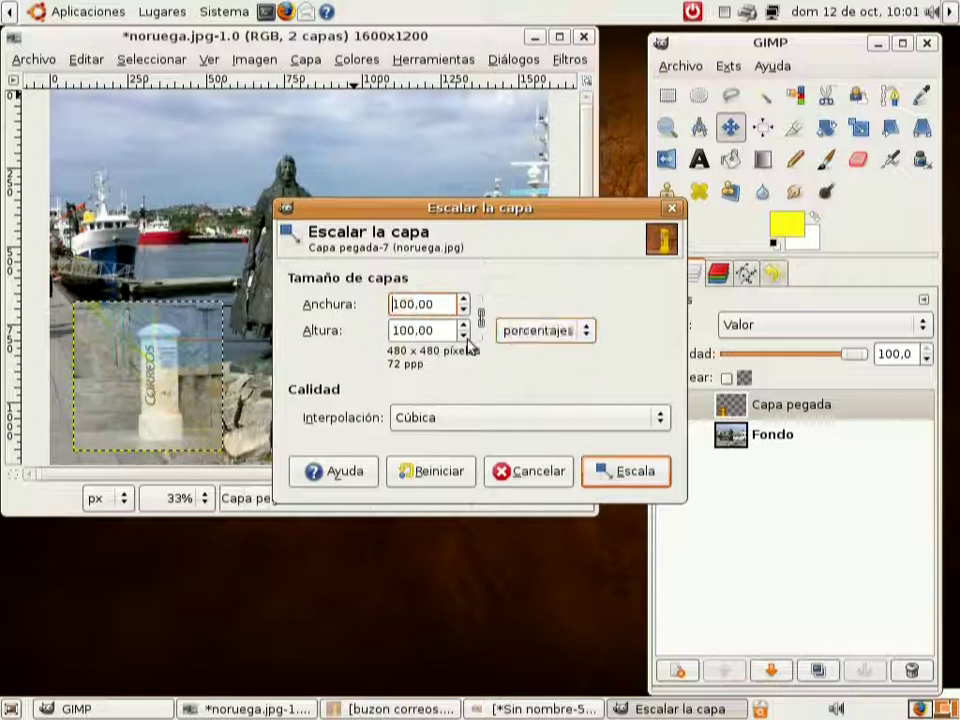
type("40")
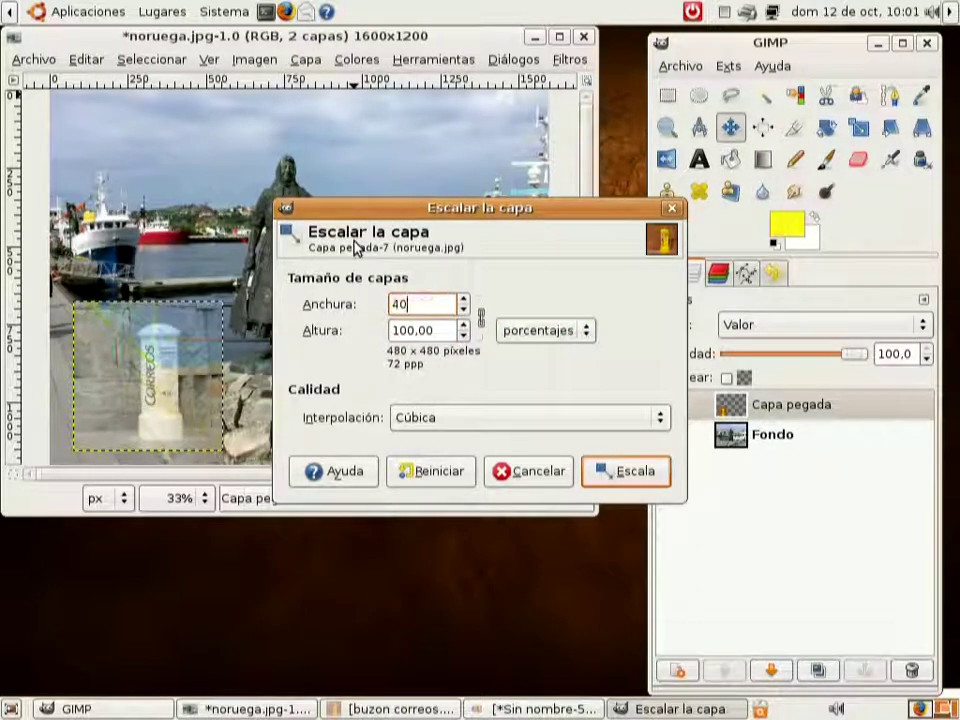
key("Tab")
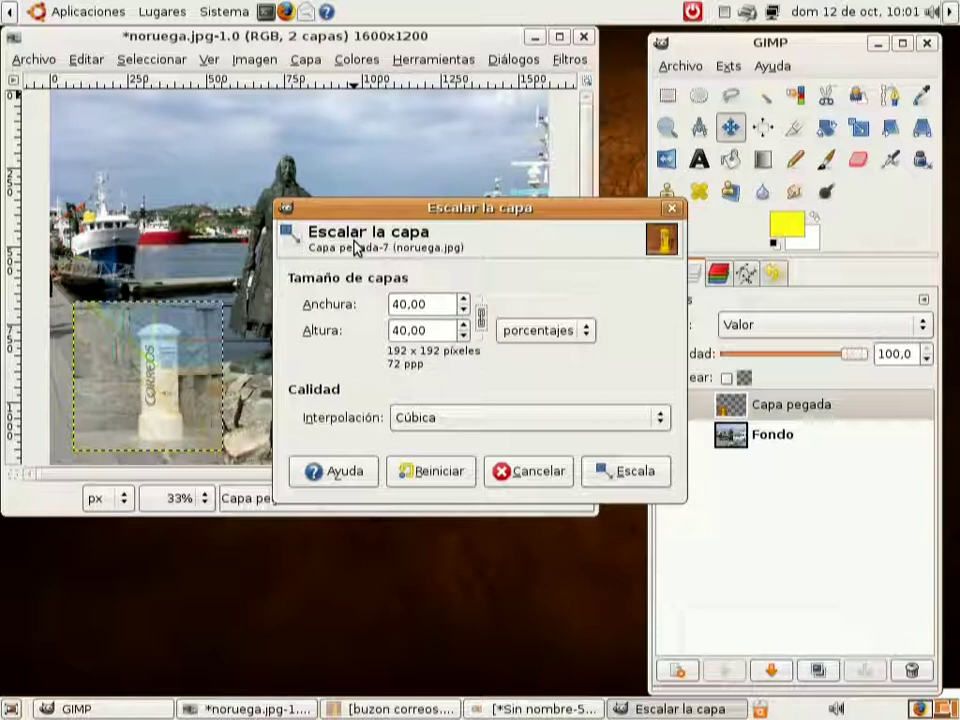
left_click(632, 473)
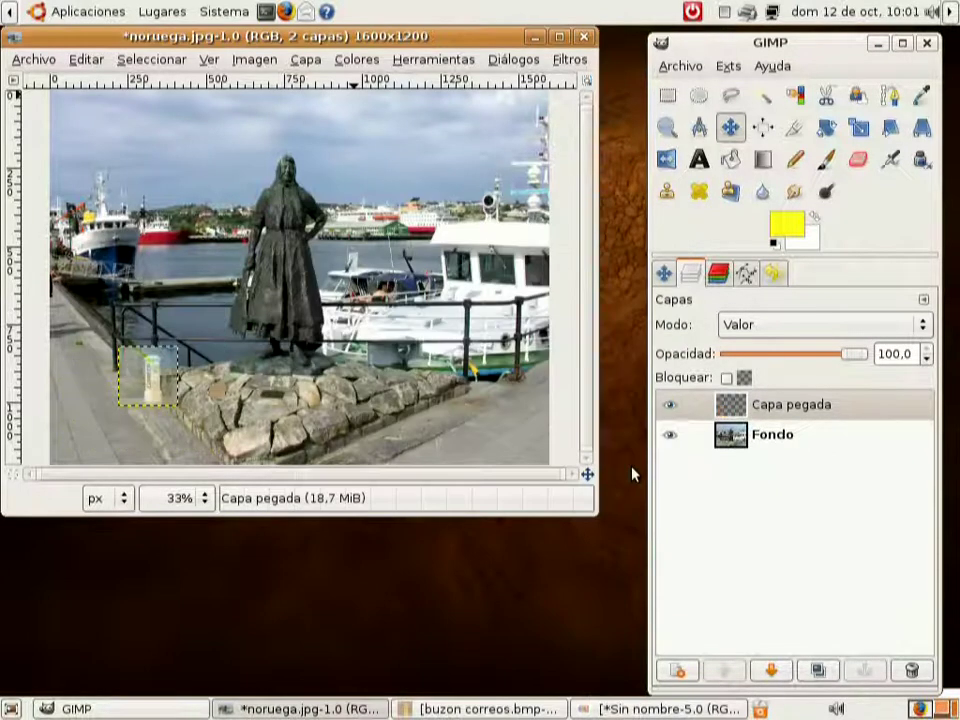
- Move the Capa pegada mailbox layer into the sky above the red boat, keeping it as the active layer
left_click_drag(158, 403, 181, 196)
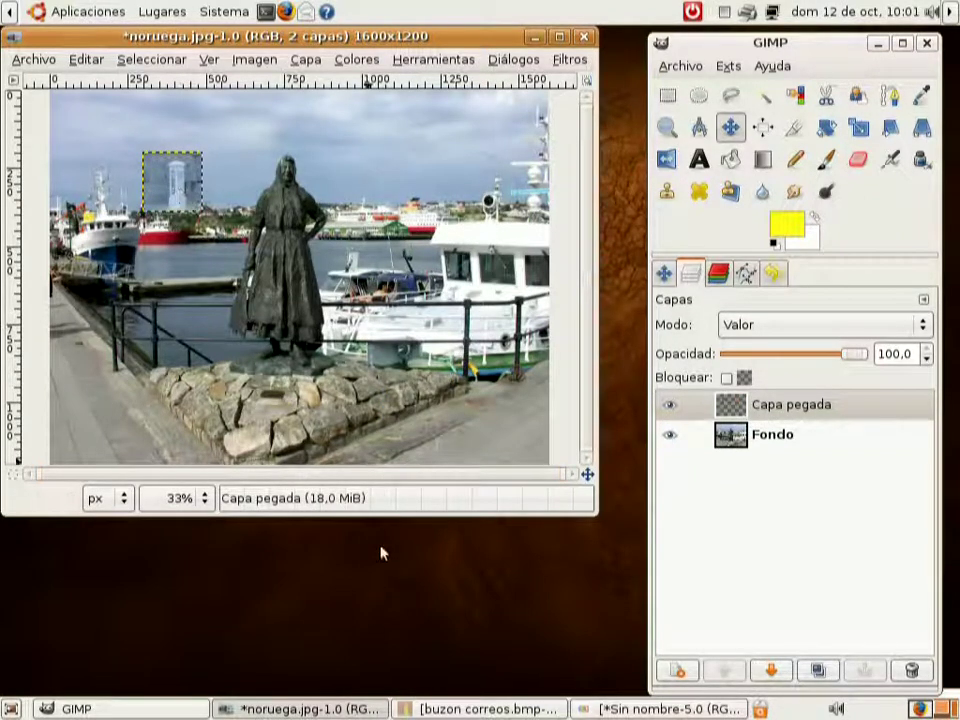
left_click(713, 467)
left_click(728, 412)
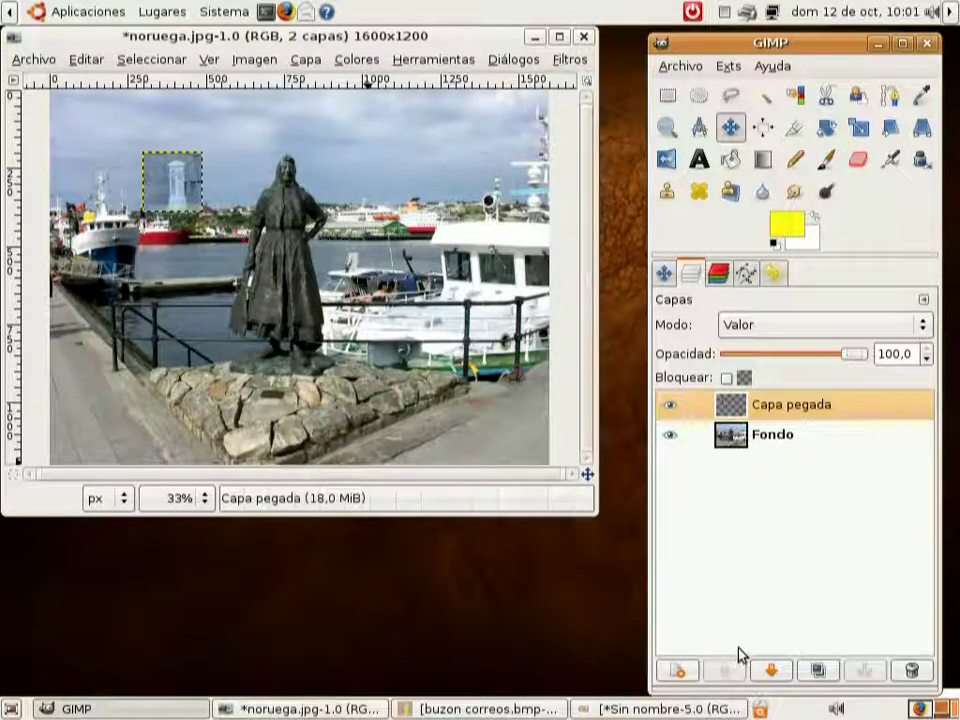
left_click(528, 105)
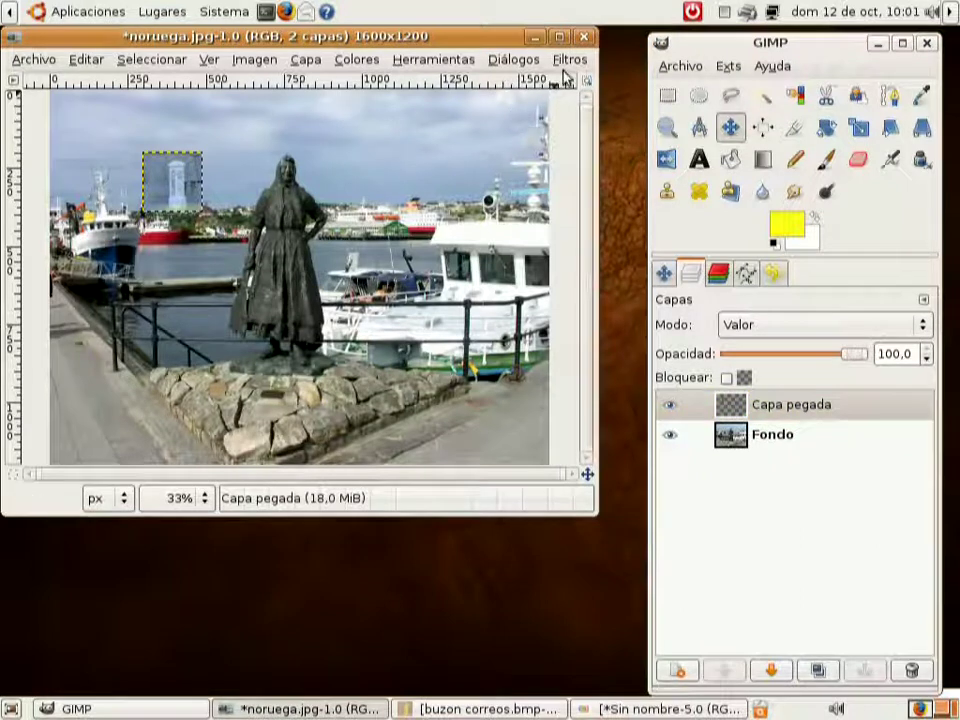